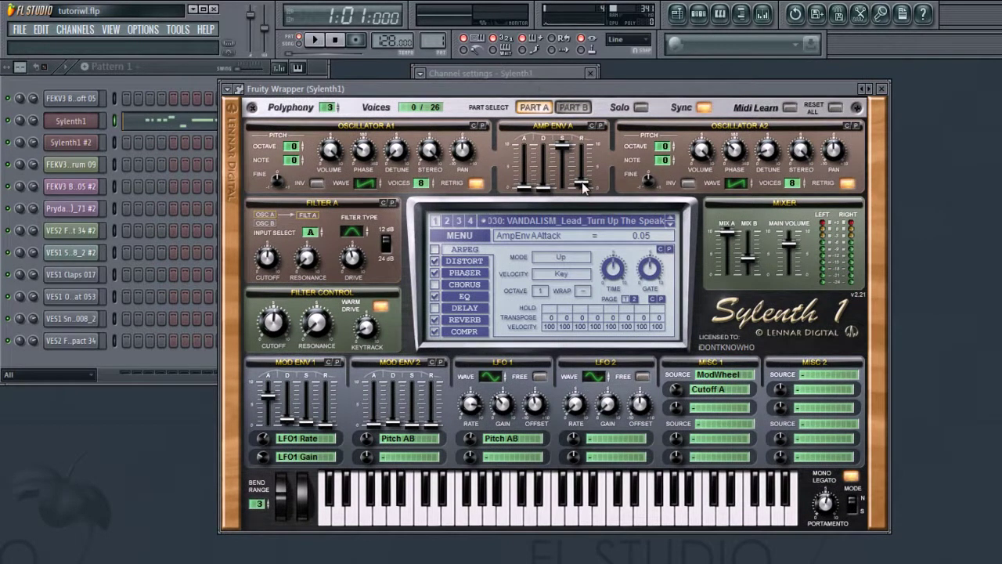
Open the Sylenth1 preset list to check the lead preset in use and close it without changing the selection.
drag(631, 93, 627, 54)
click(546, 489)
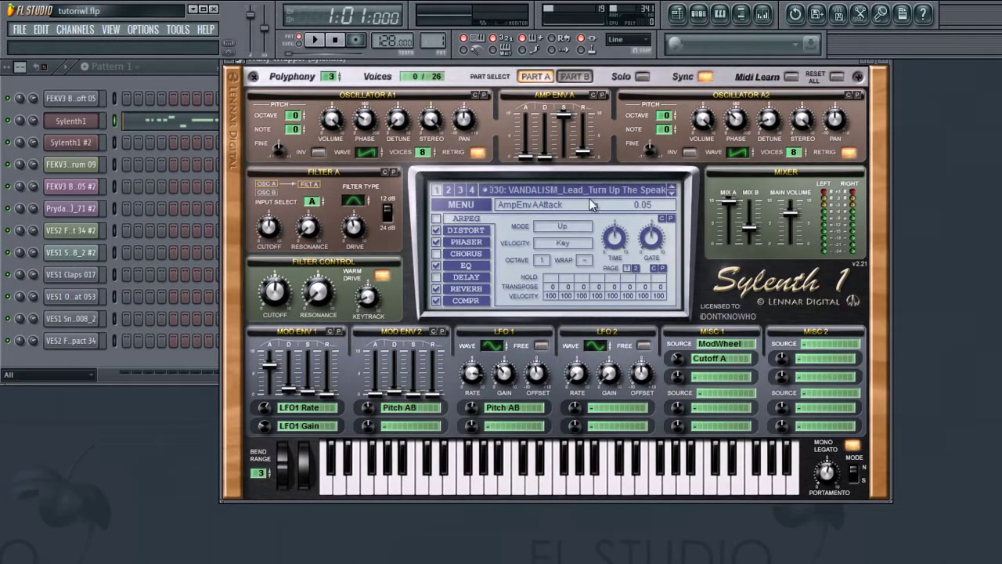
click(647, 193)
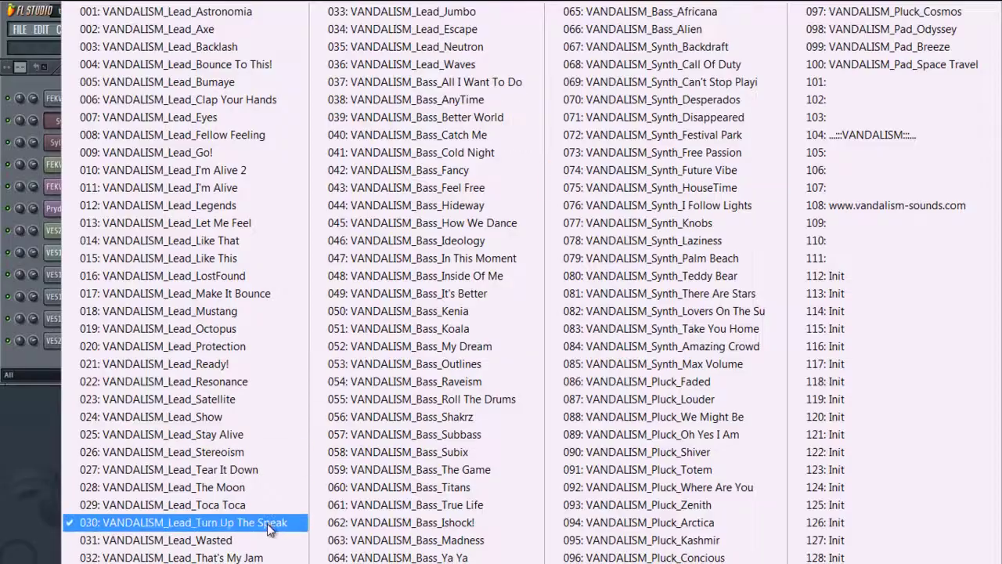
click(10, 443)
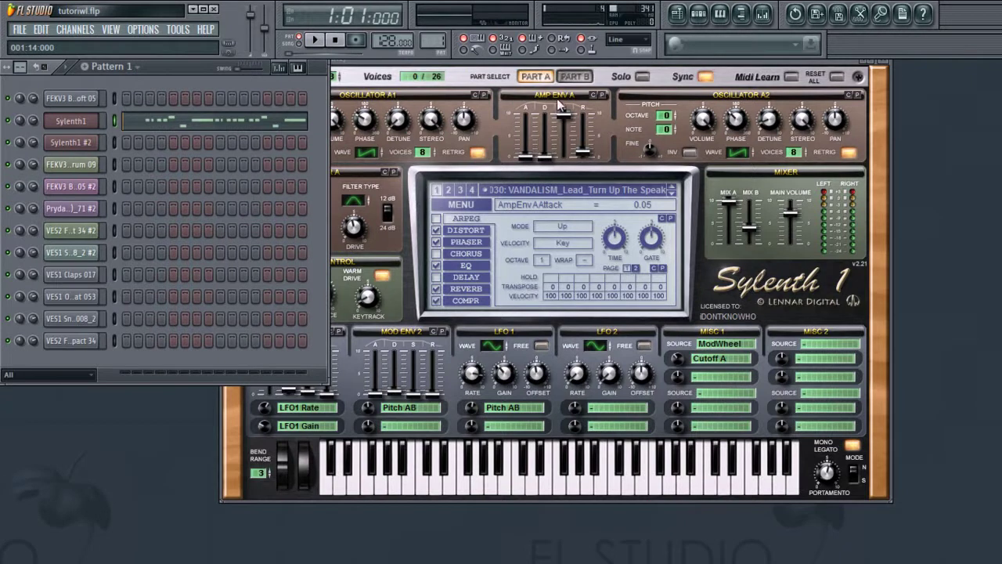
Play Pattern 1's Sylenth1 lead, stop playback, and close the plugin and channel settings windows.
click(680, 22)
click(680, 21)
click(314, 43)
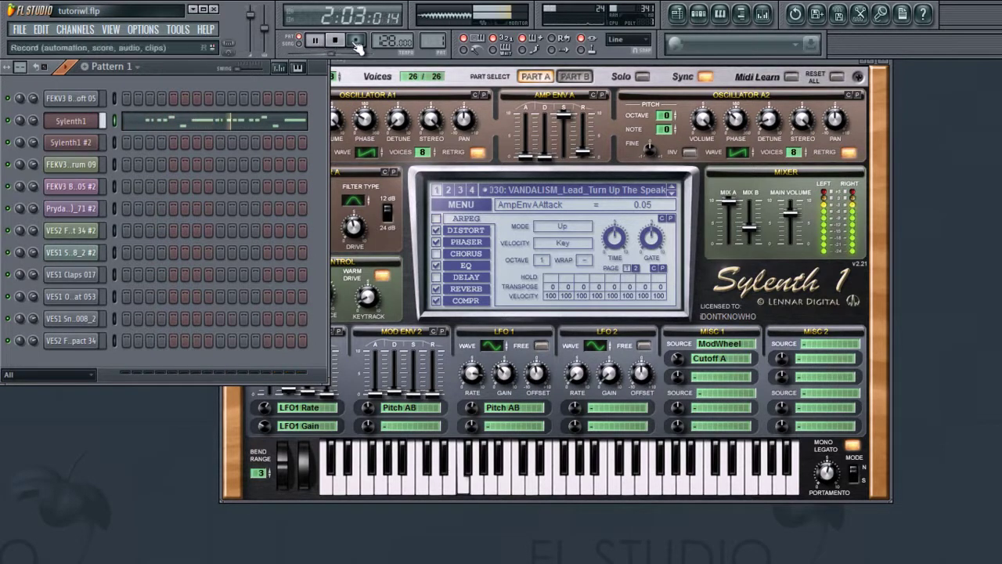
click(337, 41)
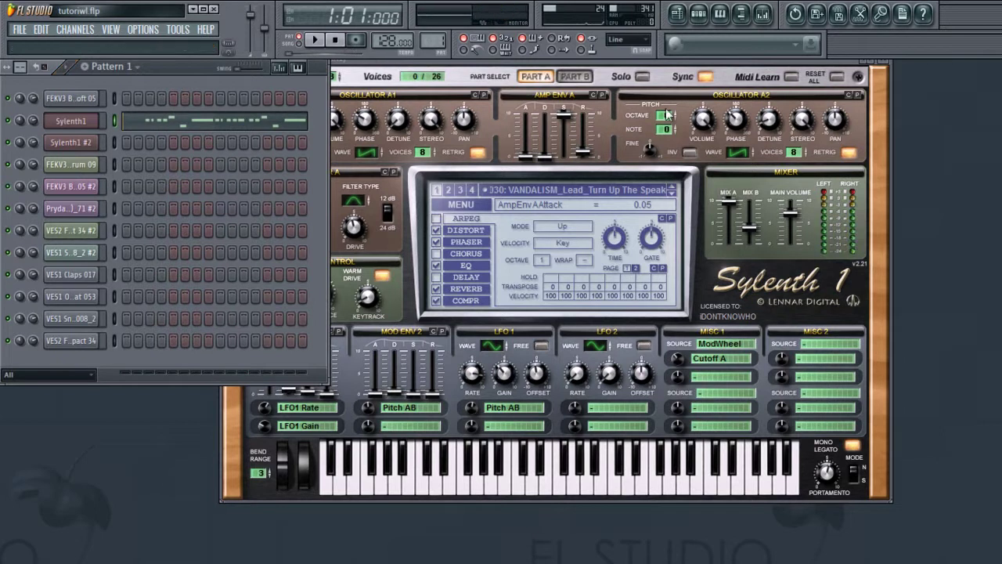
click(892, 65)
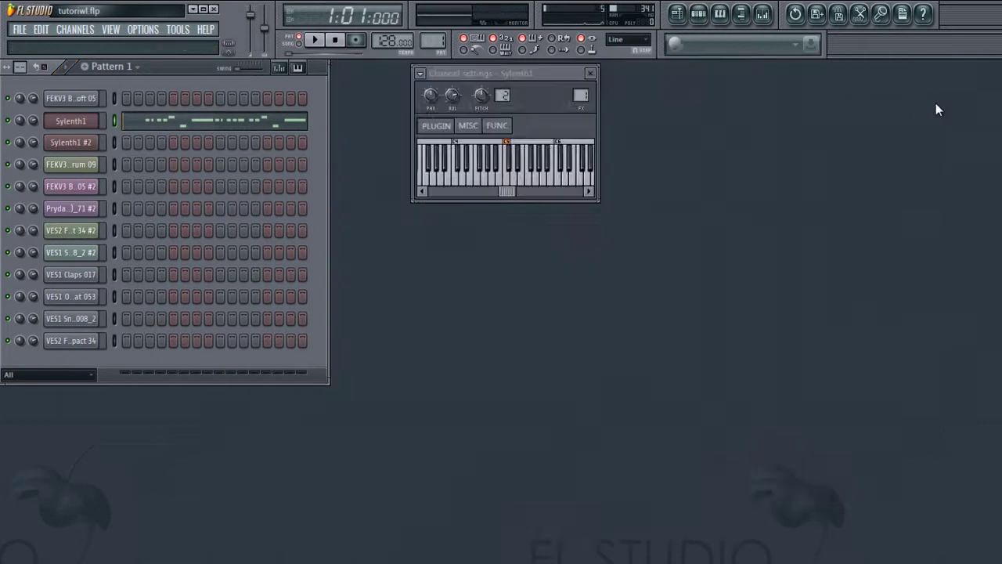
click(590, 73)
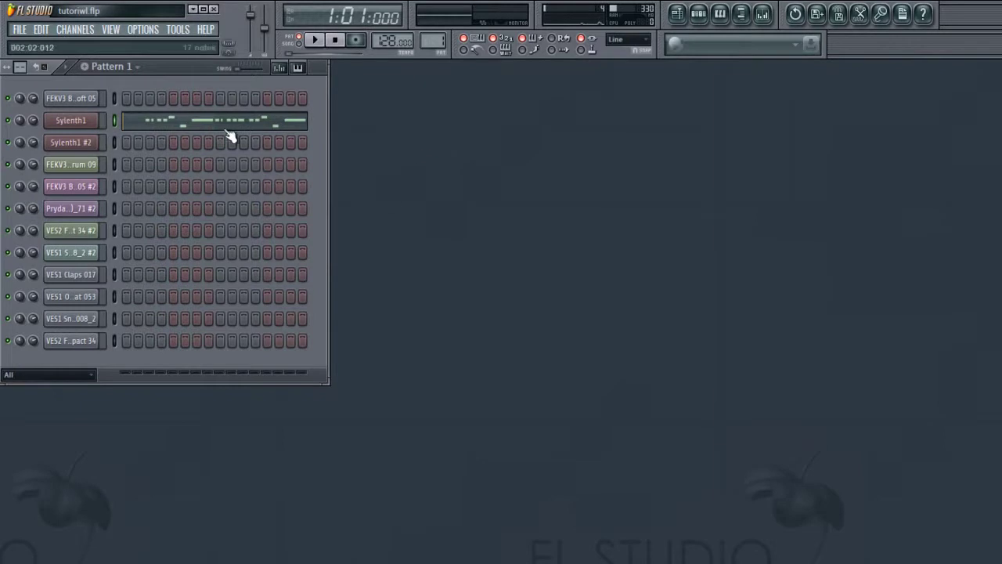
Switch to Pattern 2 and listen to its Sylenth1 melody.
scroll(439, 40, up, 1)
click(317, 42)
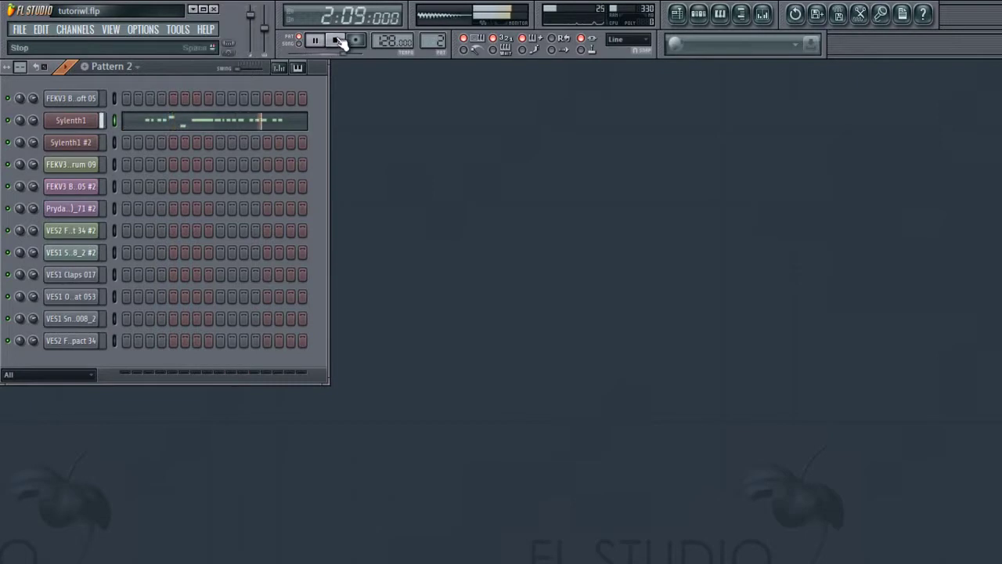
click(336, 41)
Show Pattern 1's complete Sylenth1 melody in the piano roll and play it back.
click(246, 121)
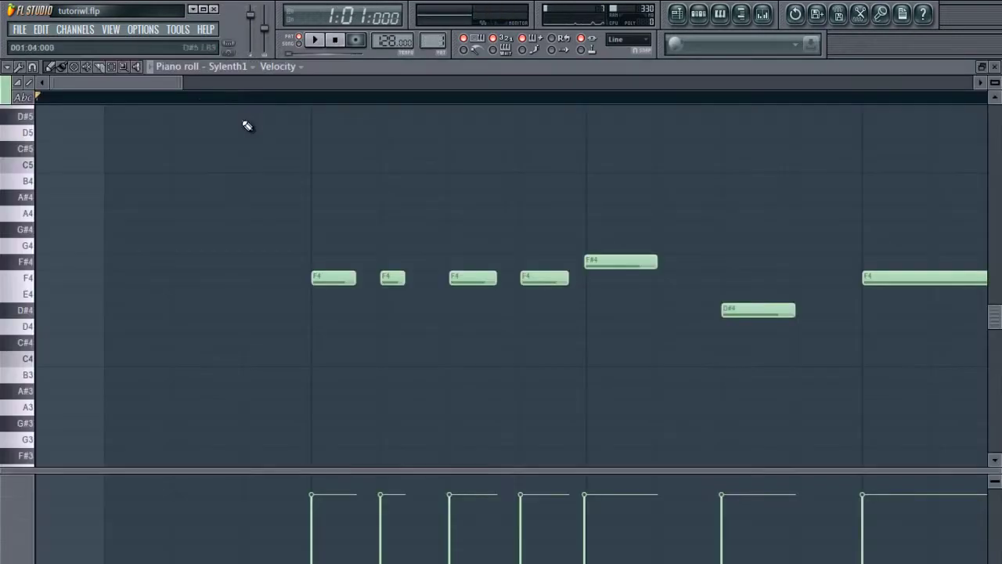
drag(325, 83, 453, 84)
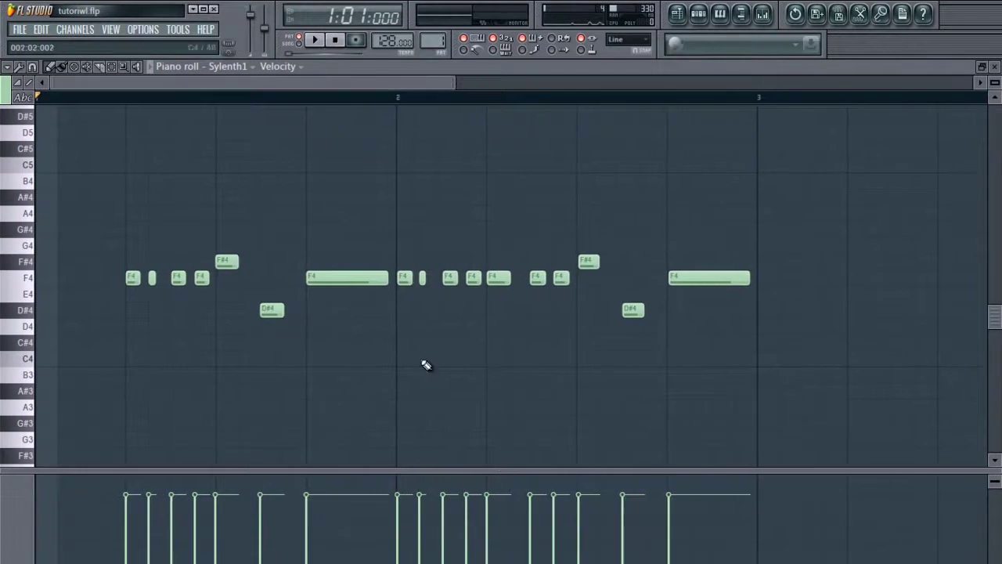
click(314, 40)
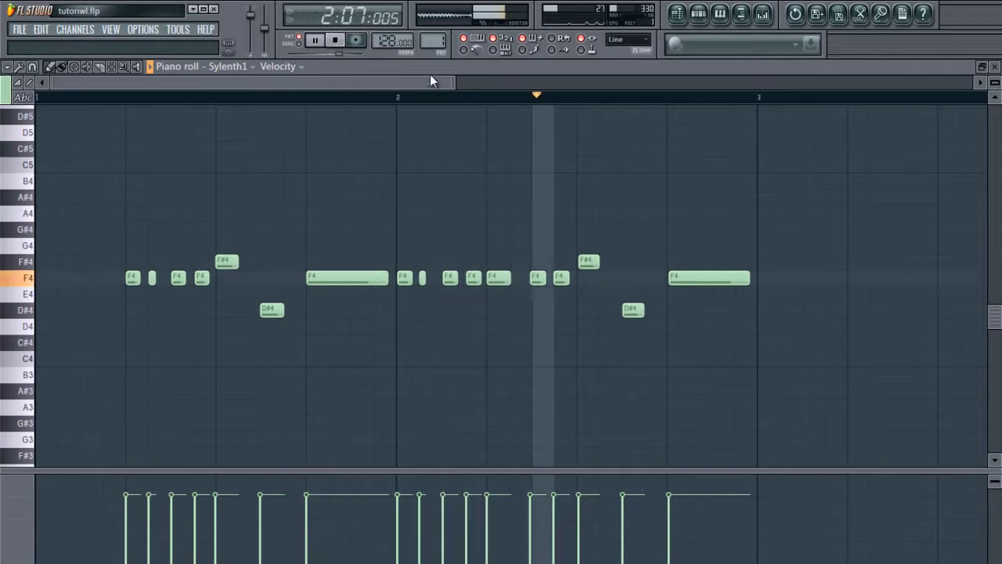
click(335, 41)
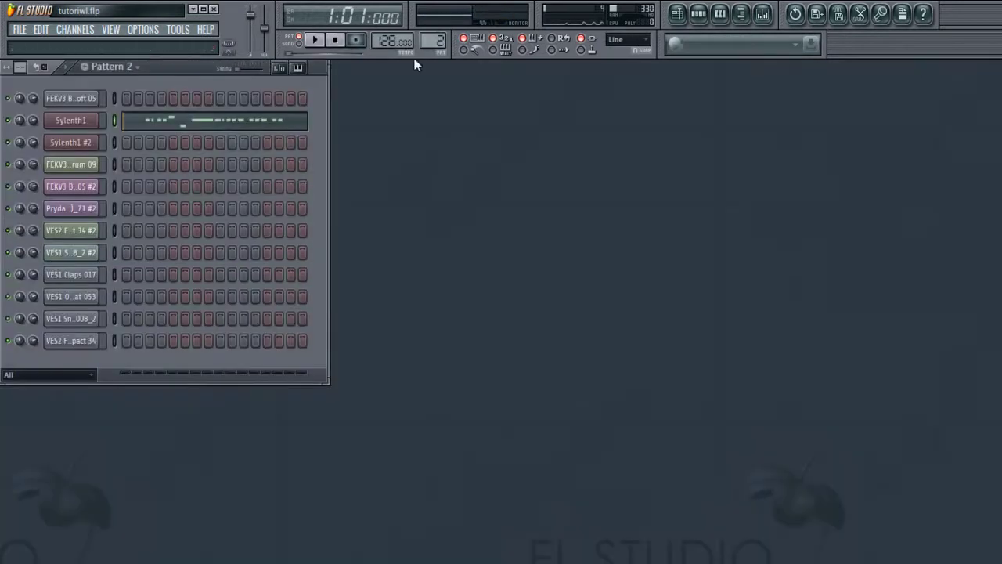
Show Pattern 2's complete Sylenth1 melody in the piano roll, play it back, and close the piano roll.
click(243, 124)
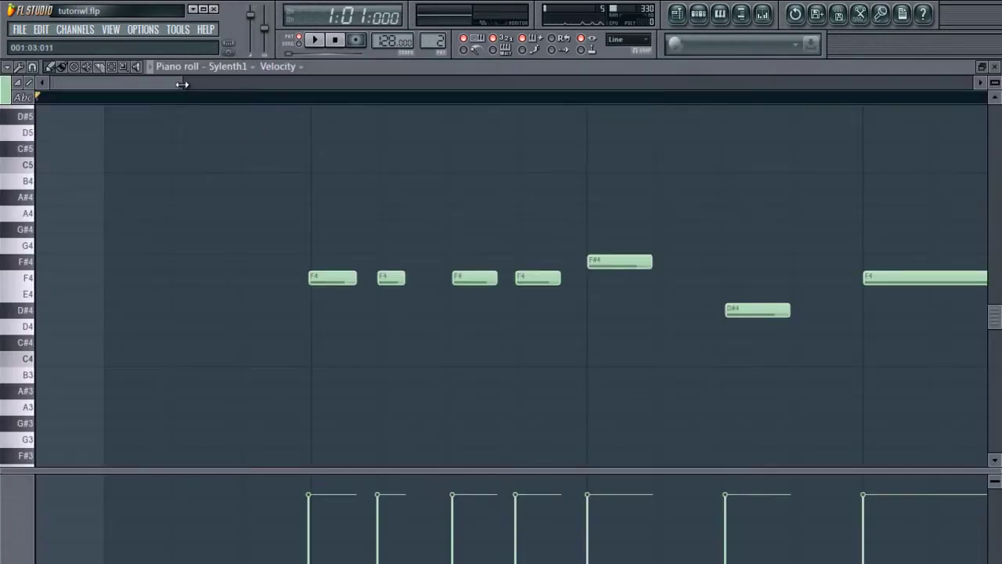
drag(182, 84, 495, 84)
click(316, 43)
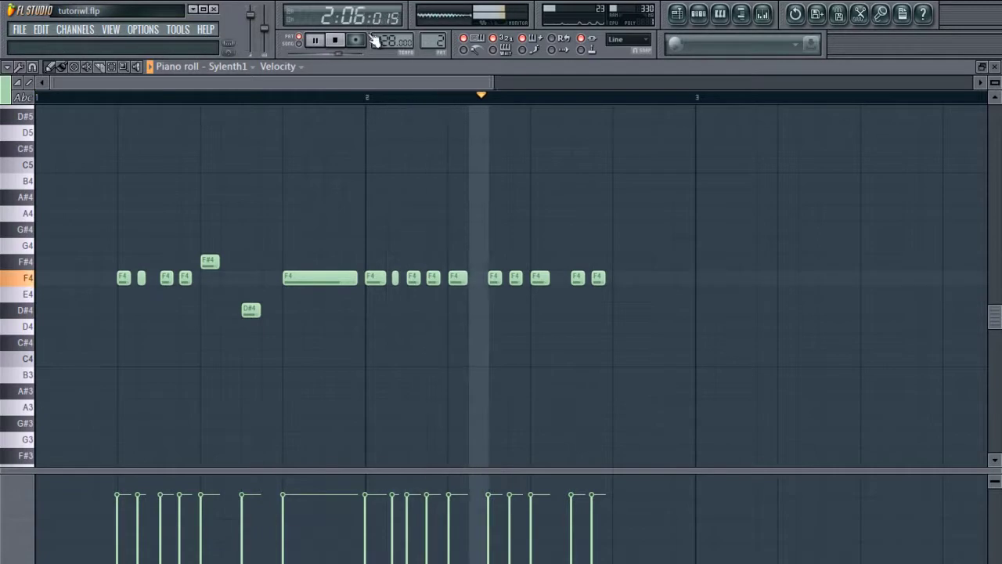
click(336, 40)
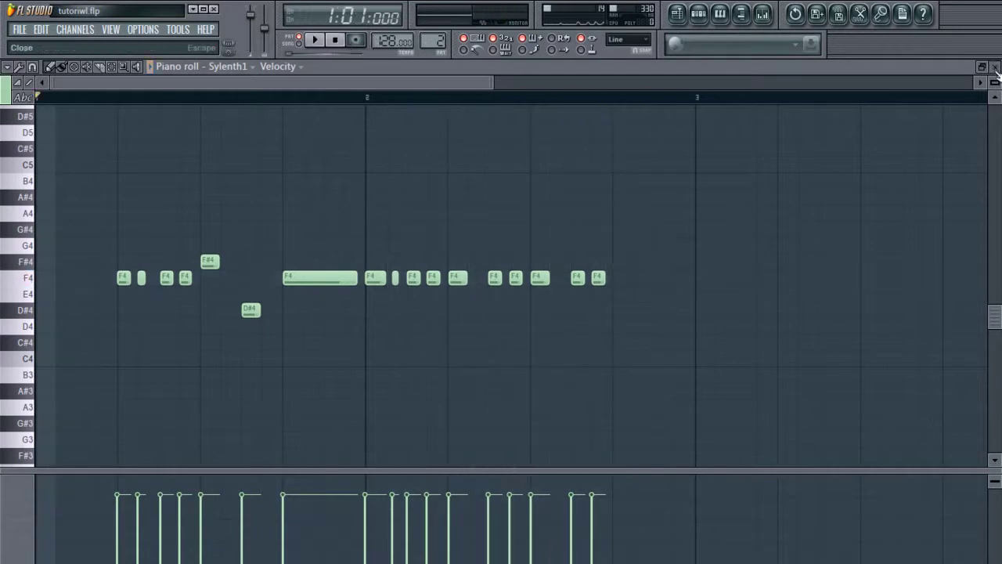
click(995, 66)
Return to Pattern 1, audition the F4 key in the Sylenth1 piano roll, and close it.
drag(439, 41, 436, 35)
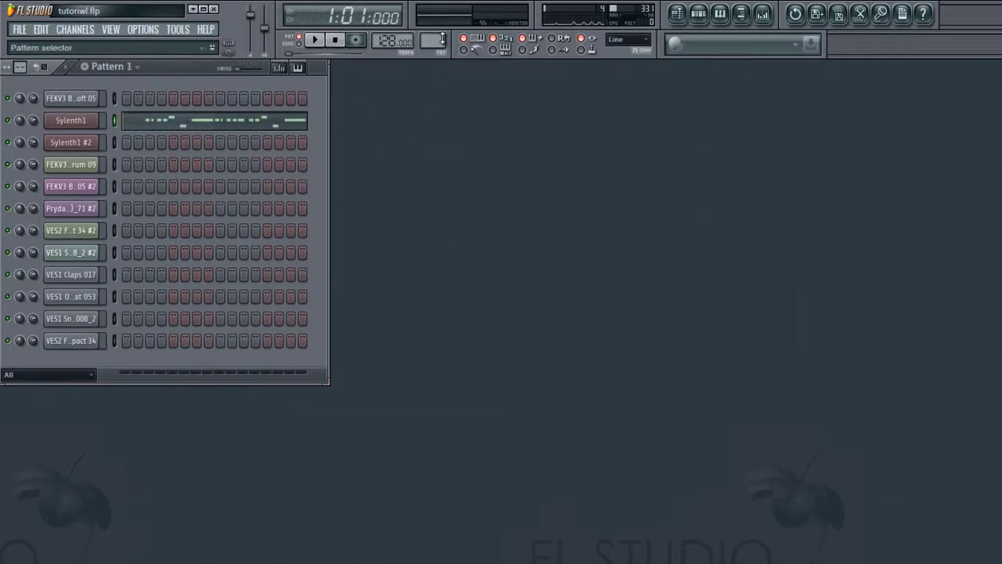
click(235, 123)
drag(182, 84, 556, 128)
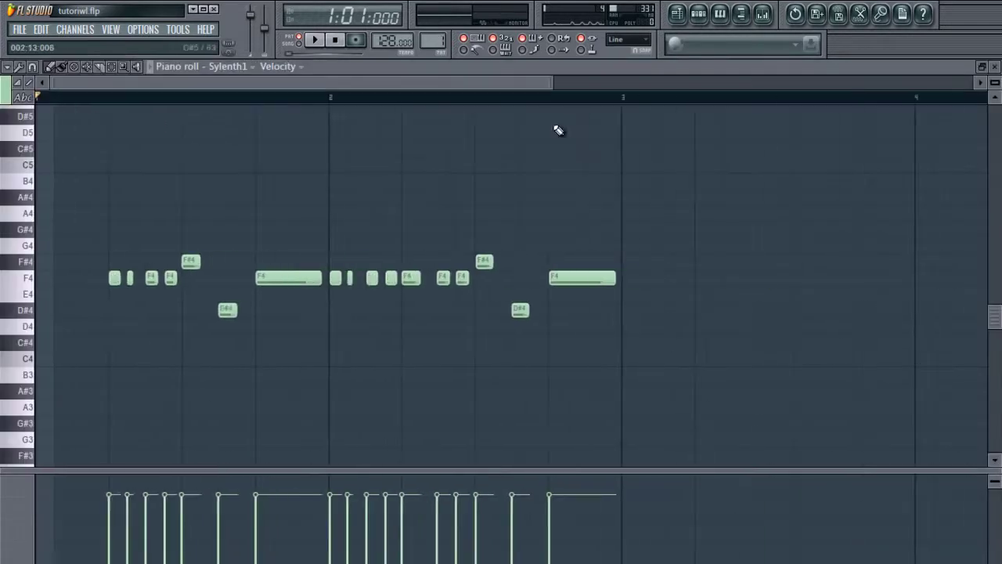
click(28, 285)
click(28, 285)
click(28, 280)
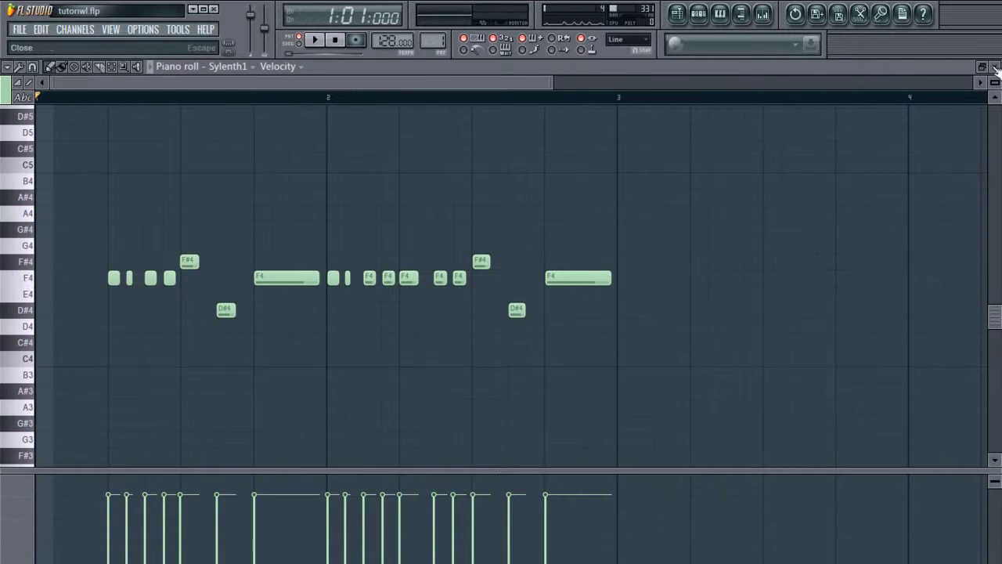
click(997, 69)
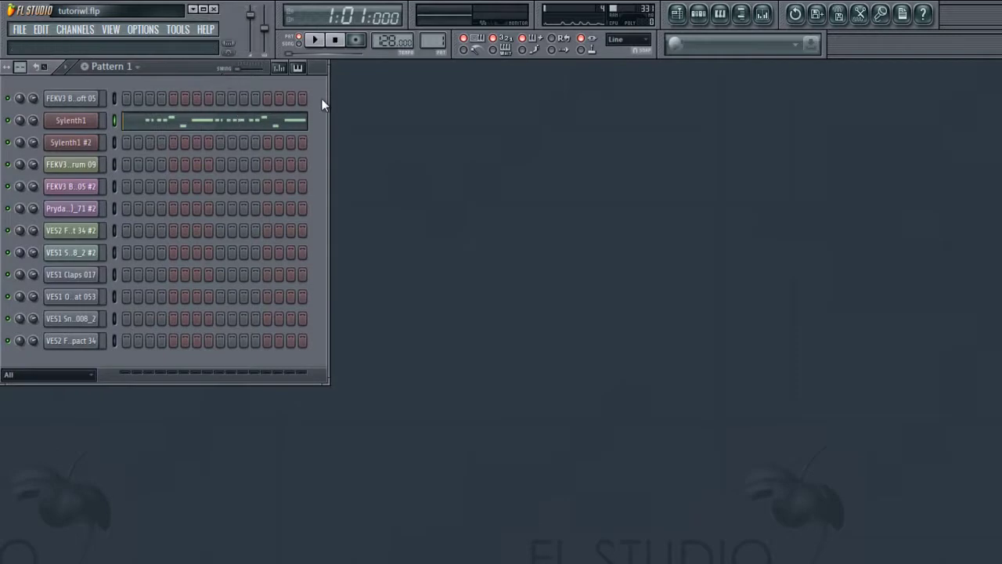
Reopen Pattern 1's Sylenth1 piano roll and audition the F3 key, one octave below the melody's main note.
click(242, 125)
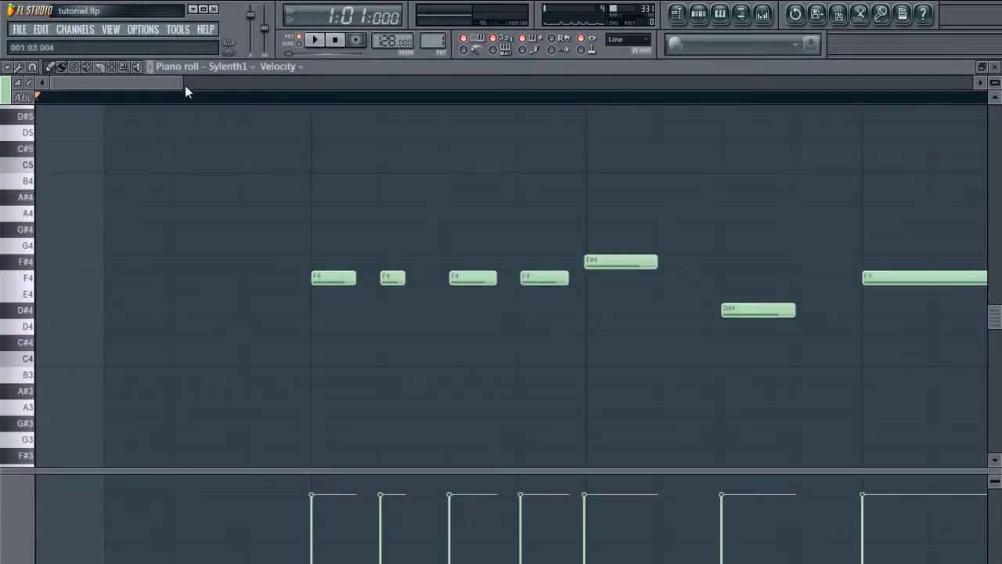
drag(184, 83, 555, 112)
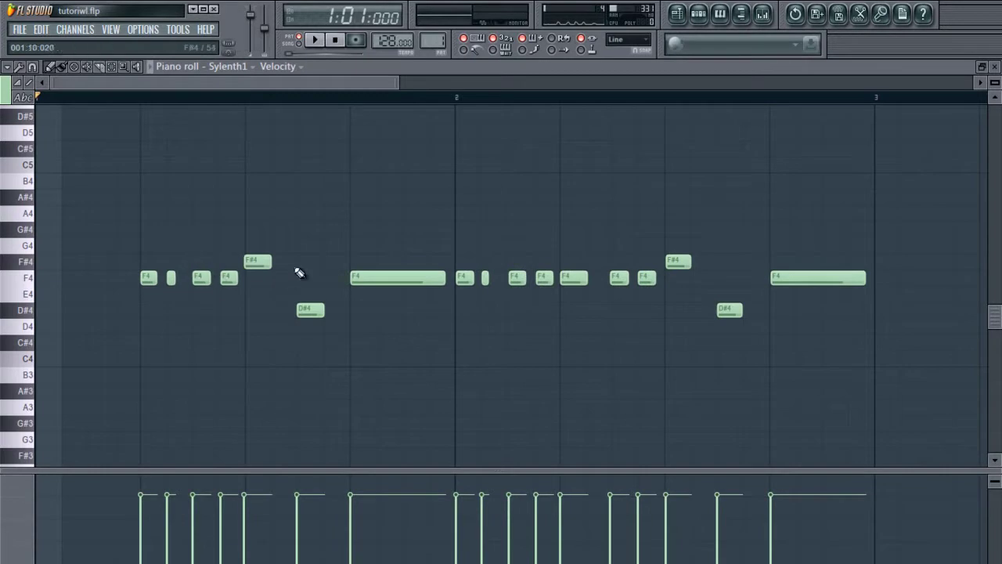
scroll(86, 235, down, 3)
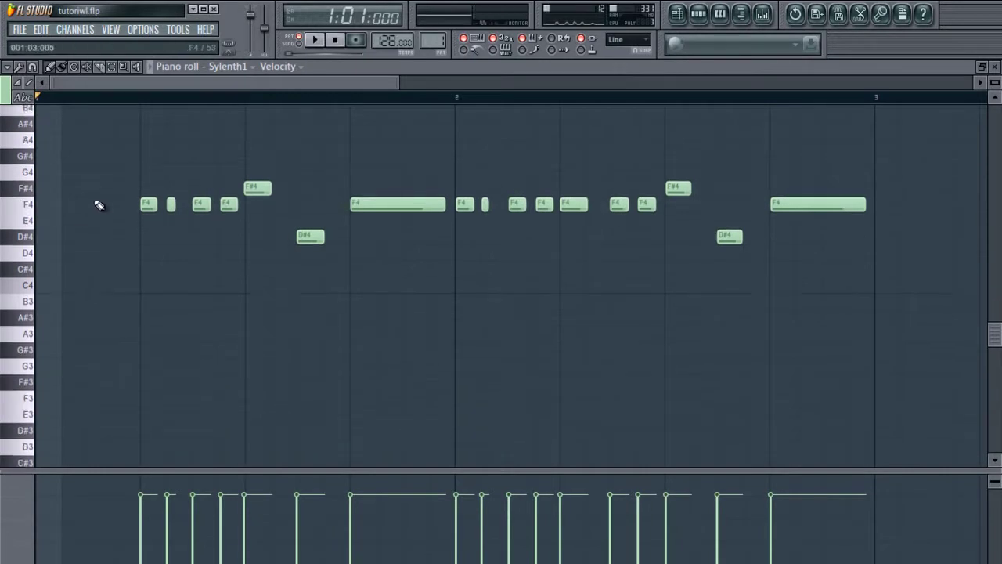
click(32, 329)
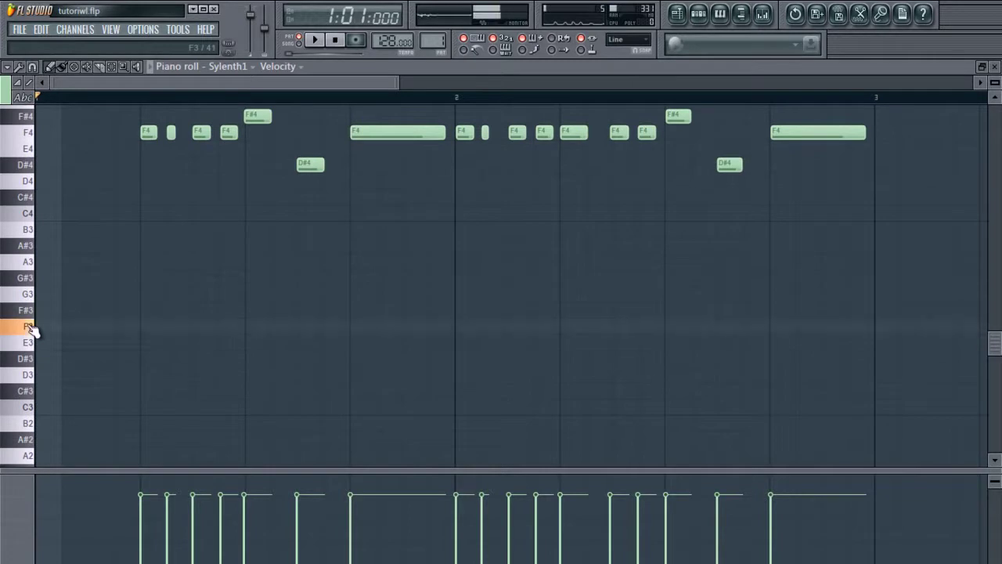
click(993, 66)
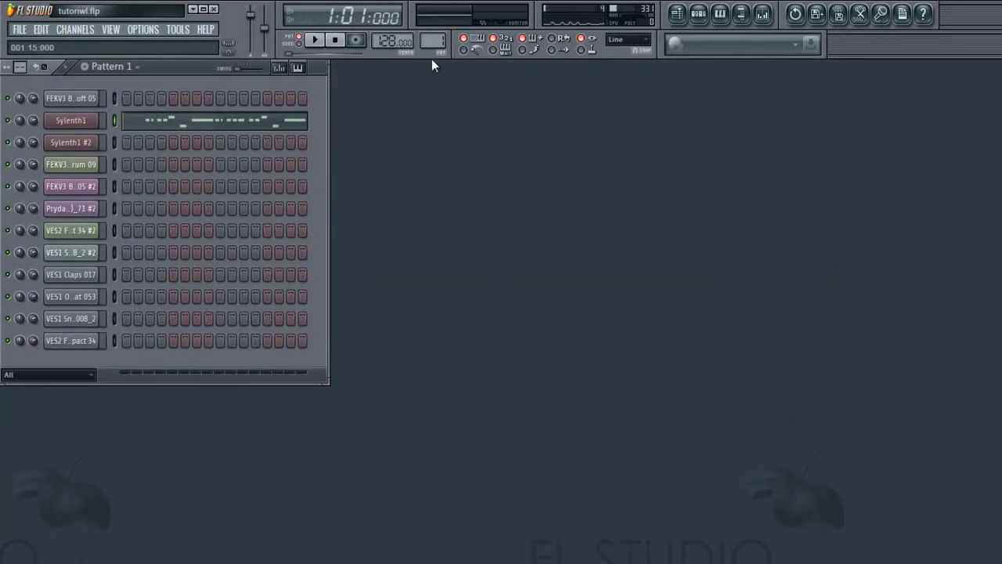
Review Pattern 1's full Sylenth1 note sequence once more in the piano roll and close it.
click(244, 120)
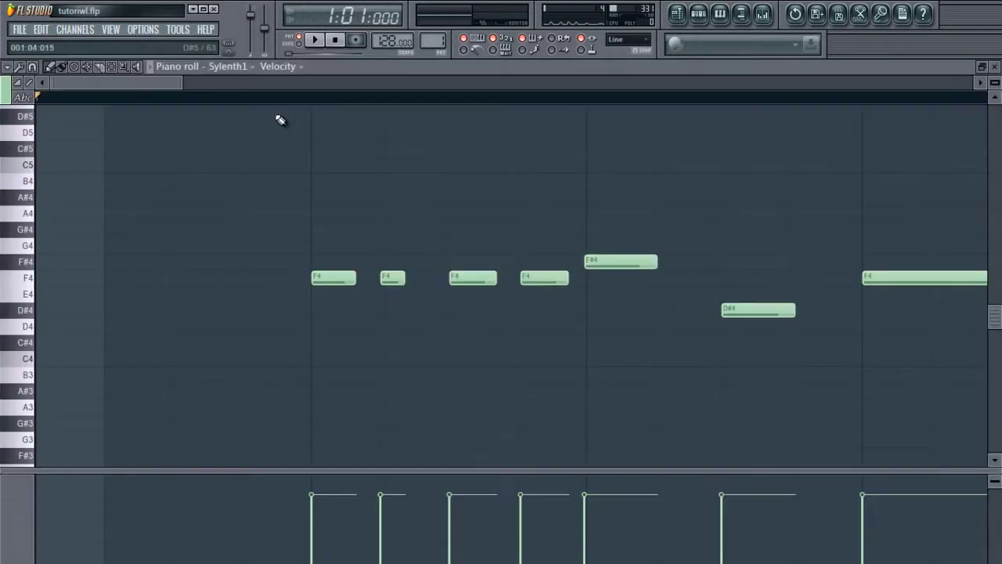
drag(185, 87, 476, 97)
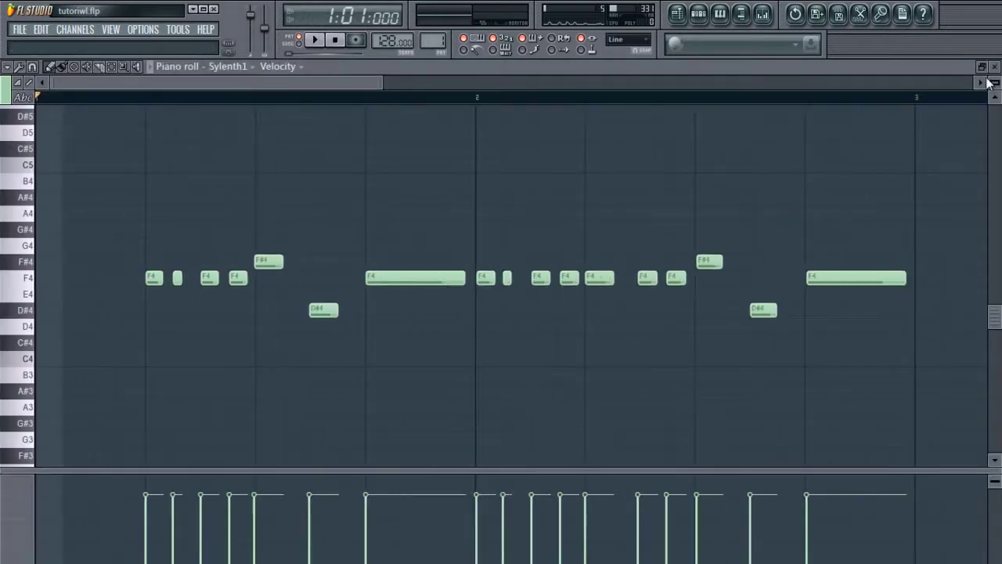
click(993, 67)
Switch to Pattern 3, examine its Sylenth1 notes in the piano roll, and play the pattern back.
drag(441, 39, 441, 34)
click(174, 120)
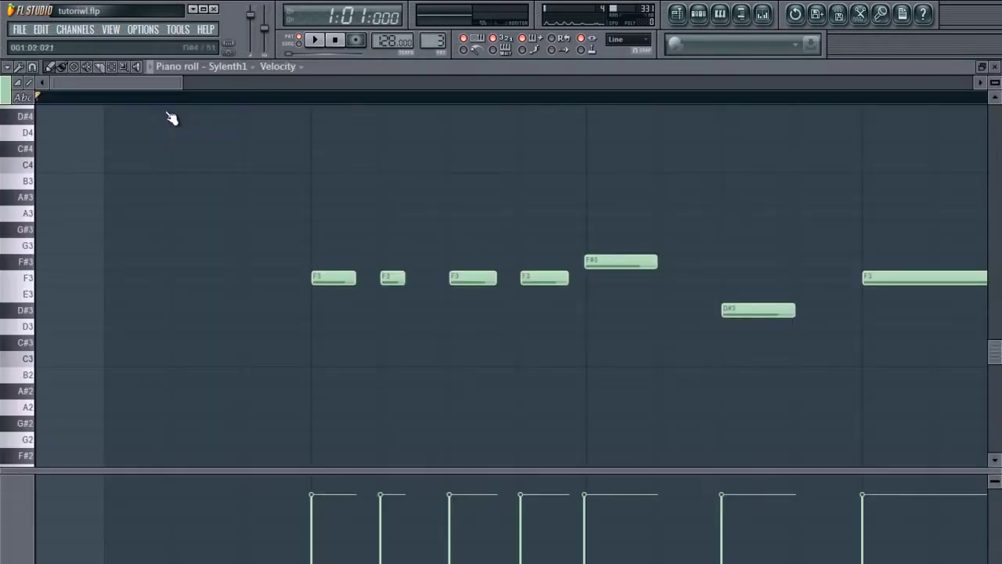
drag(183, 82, 783, 161)
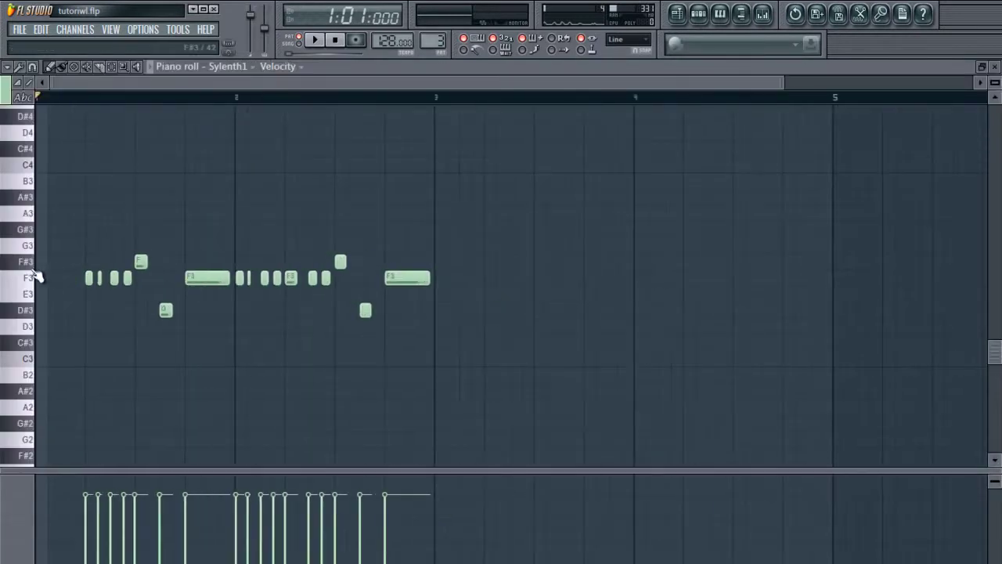
scroll(37, 270, up, 3)
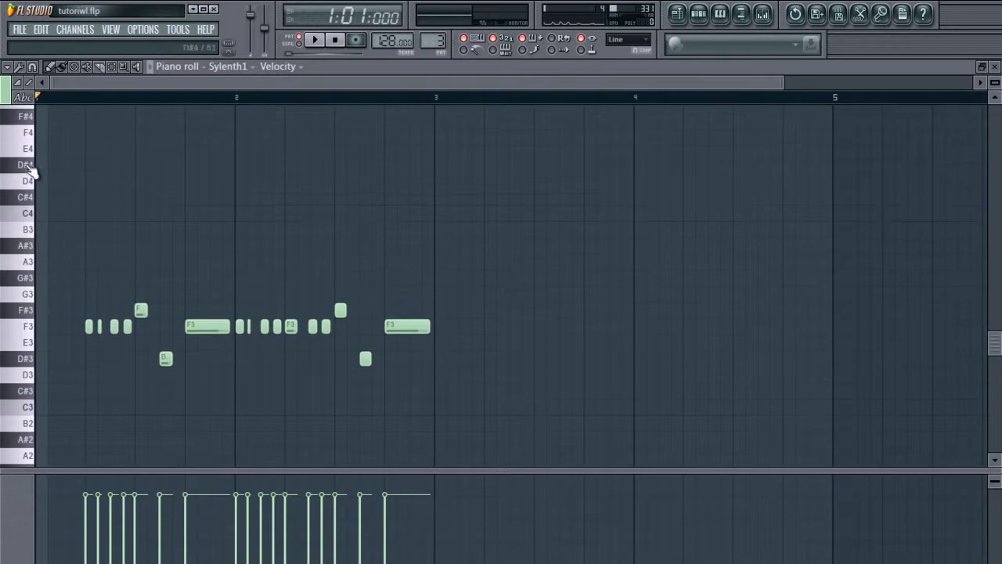
click(317, 45)
click(995, 65)
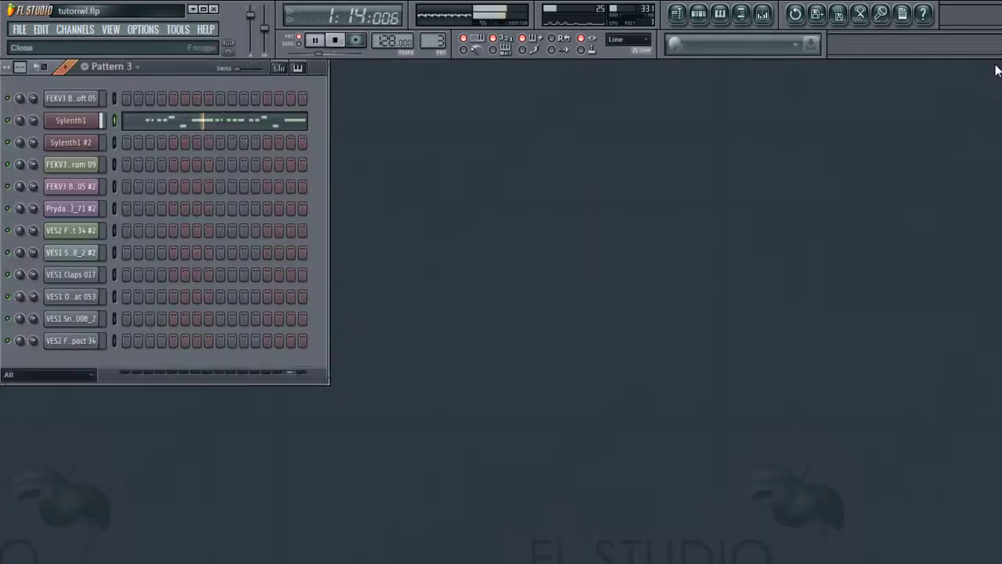
click(335, 40)
Switch to Pattern 4 and listen to its Sylenth1 melody.
scroll(433, 42, up, 1)
click(314, 40)
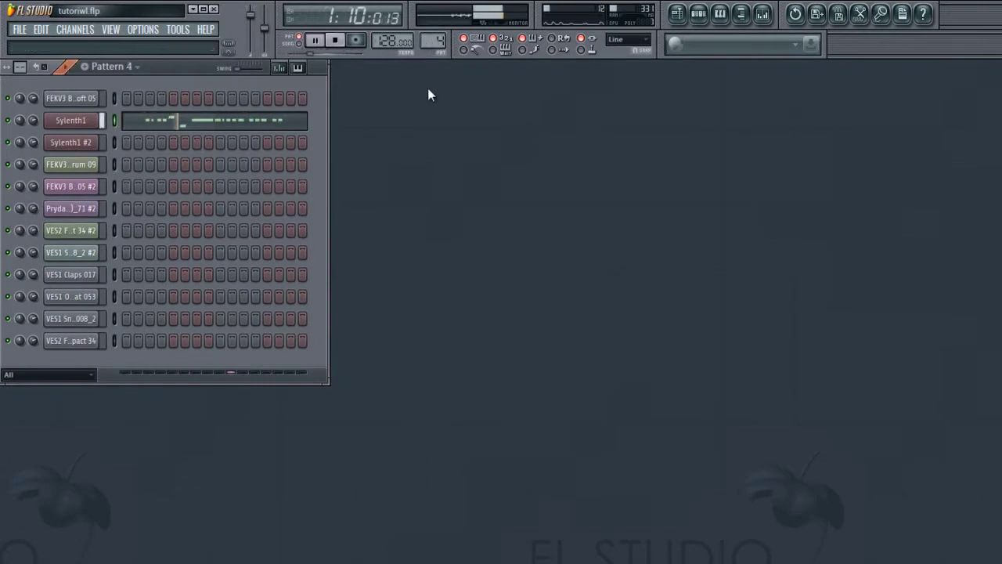
click(343, 39)
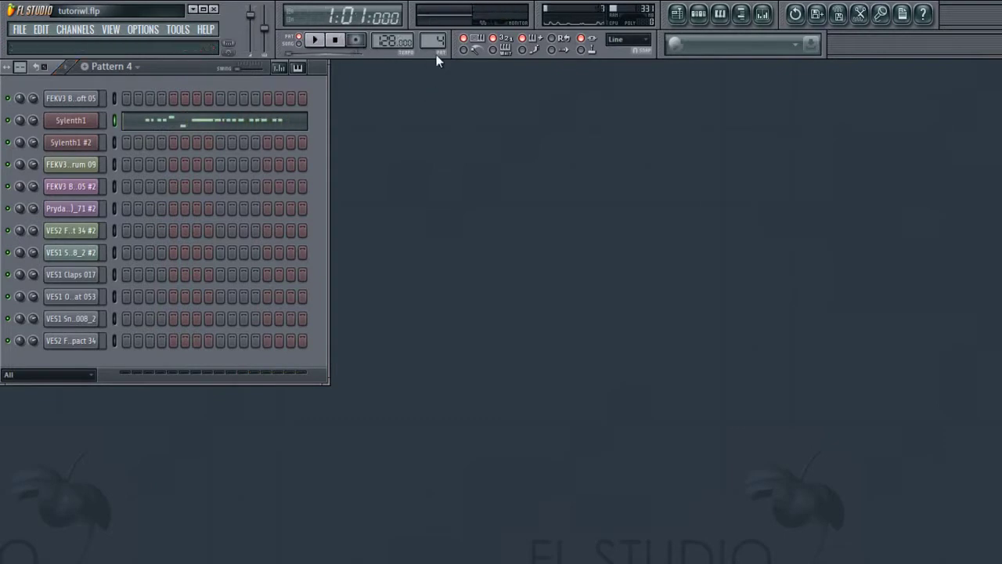
Compare the octave of the Sylenth1 notes in Pattern 1 with those in Pattern 3 in the piano roll.
scroll(433, 40, down, 3)
scroll(424, 41, up, 1)
click(237, 119)
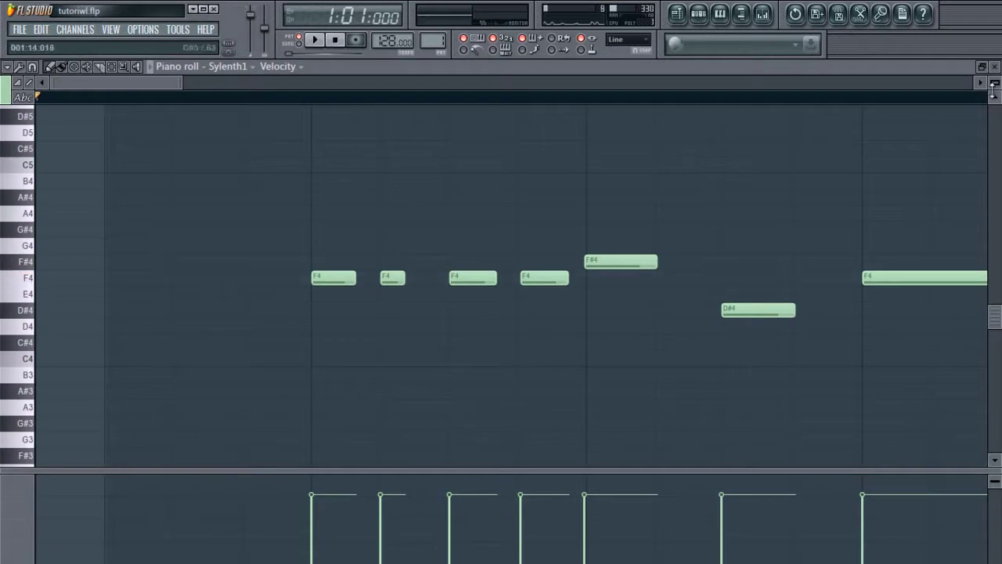
click(995, 67)
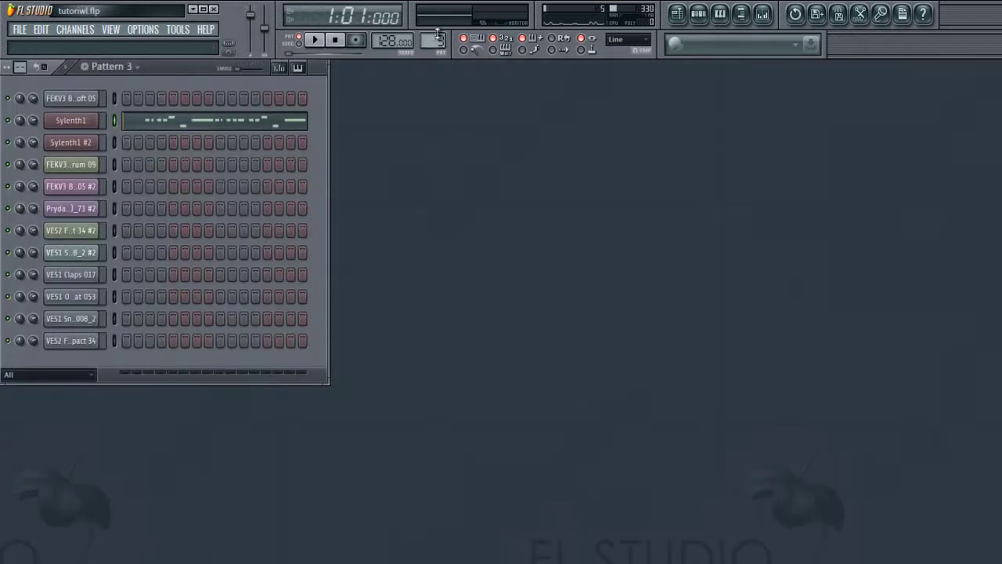
click(156, 123)
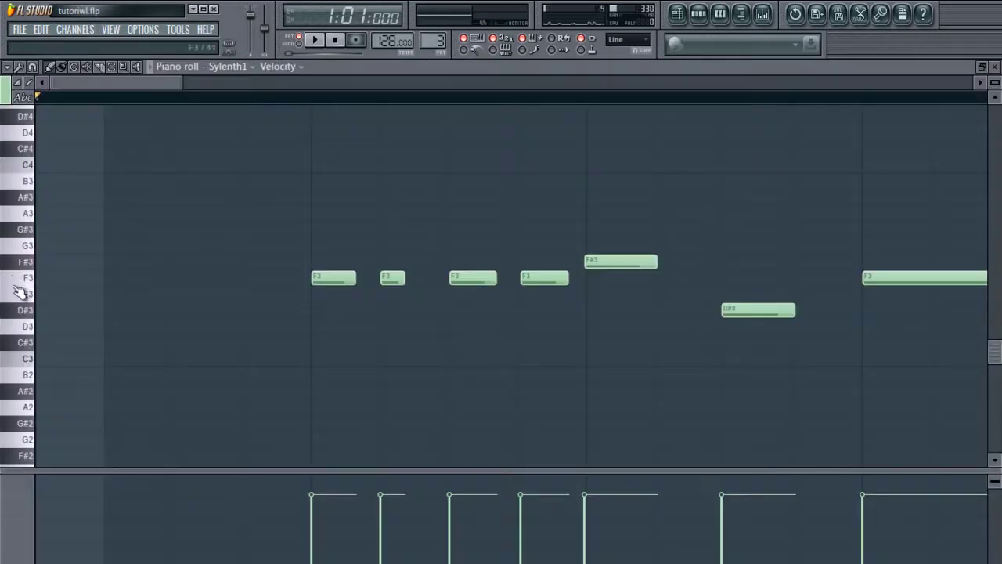
Close the piano roll and check the channel settings of the FEKV3 Bassdrum Soft 05 sample.
click(995, 67)
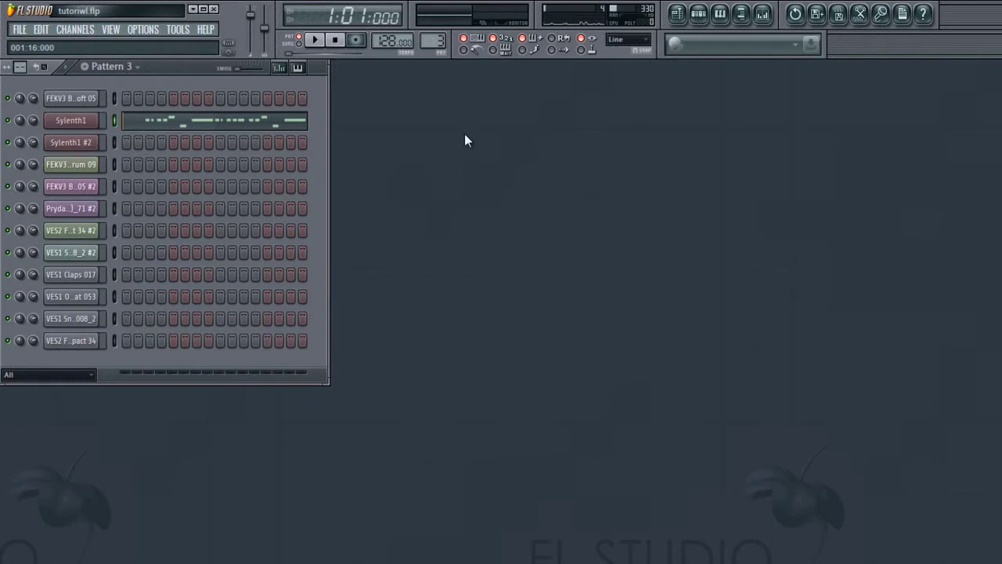
click(82, 98)
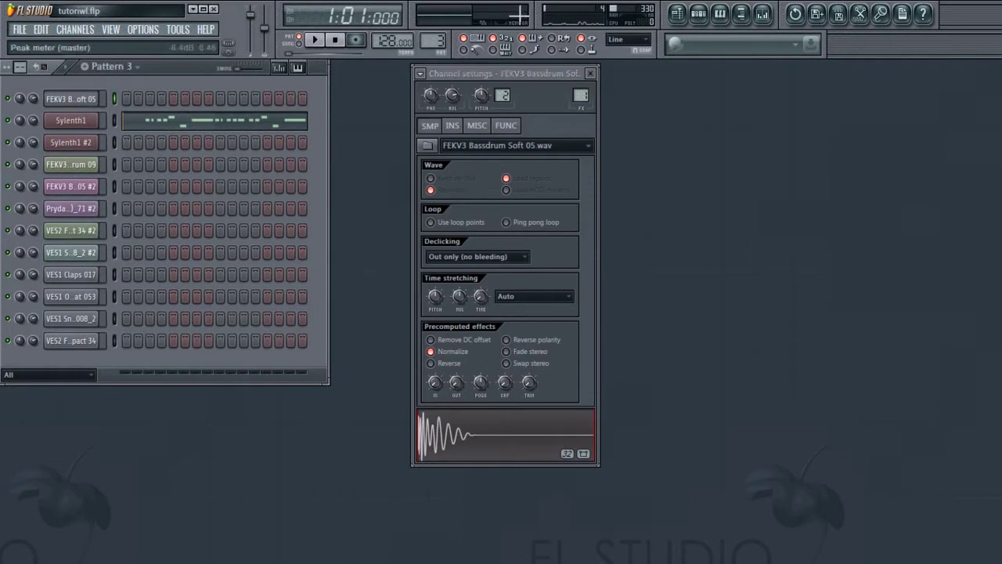
click(590, 73)
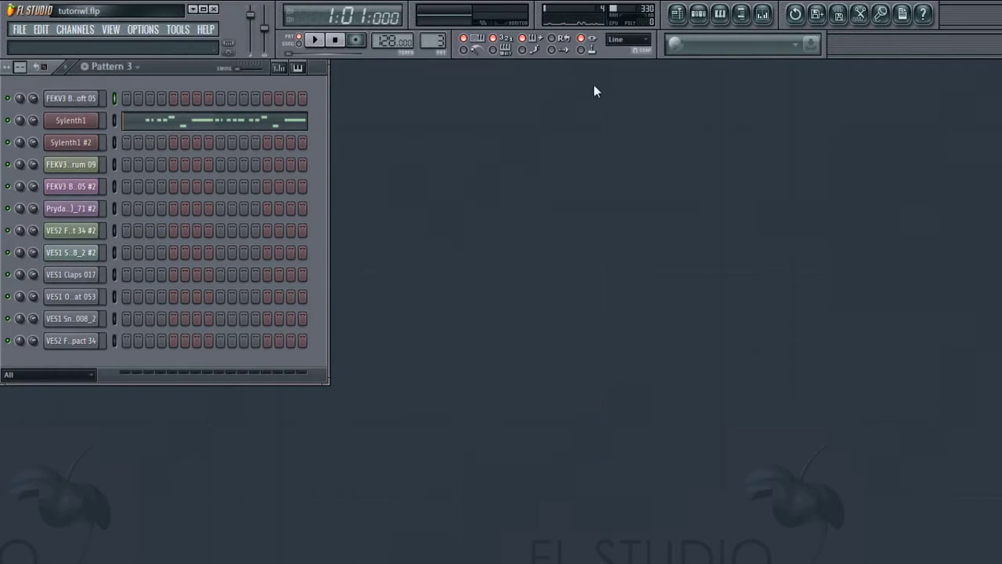
Audition the FEKV3 Bassdrum 09 sample and examine the Fruity Parametric EQ 2 on its mixer track.
click(96, 173)
click(494, 406)
click(494, 405)
click(764, 16)
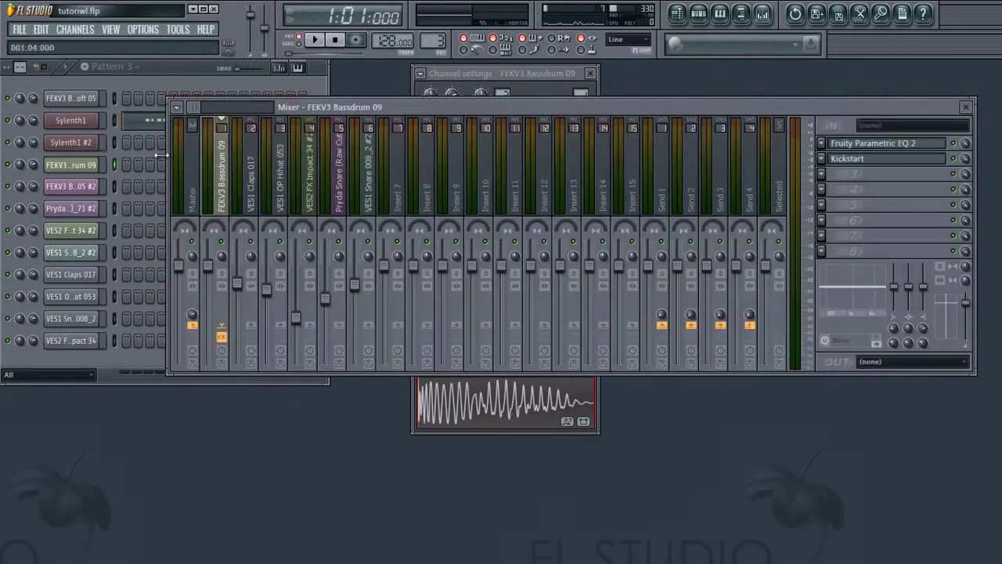
click(871, 145)
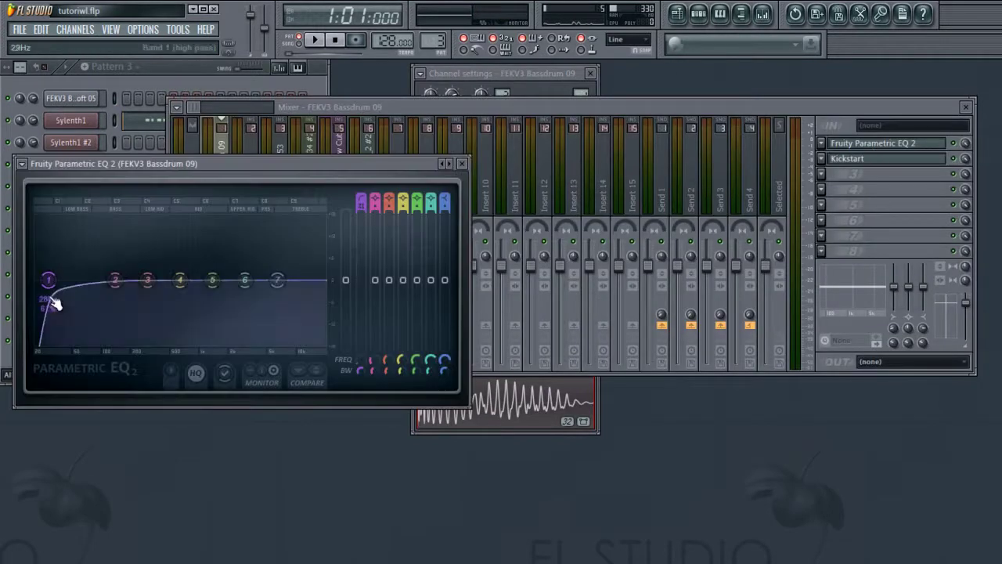
click(481, 409)
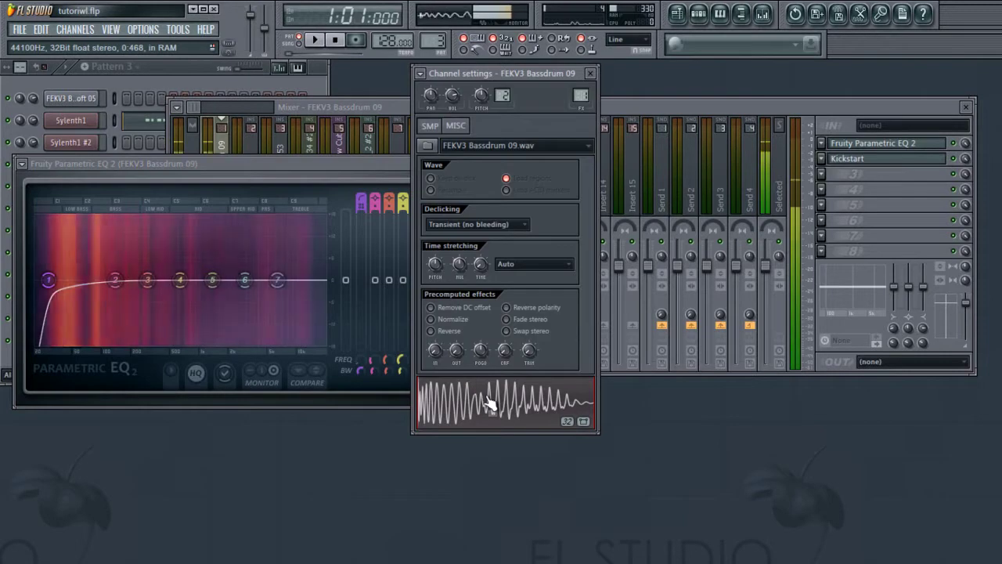
Select the Subbass Tight curve in Kickstart on the FEKV3 Bassdrum 09 track and audition the kick.
click(885, 159)
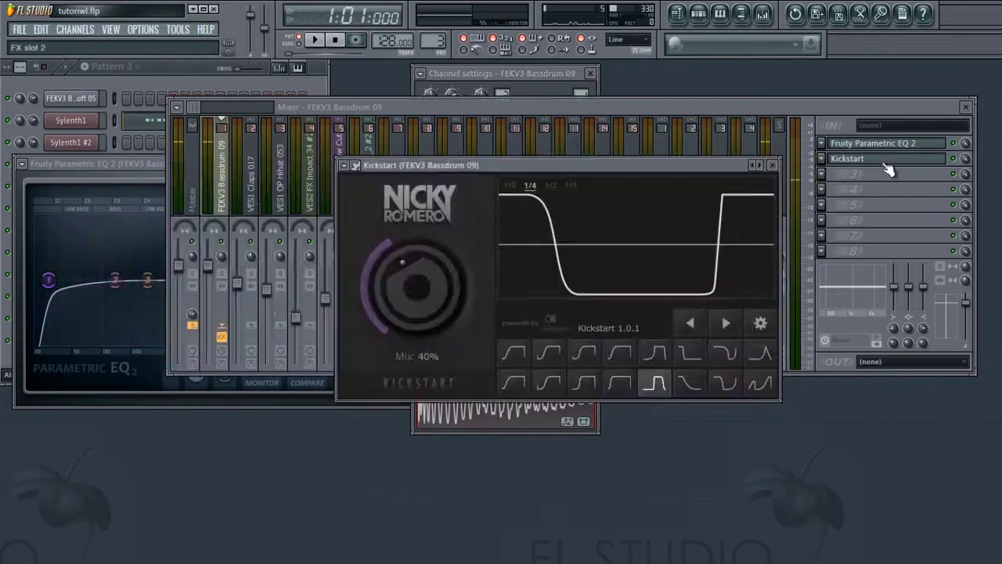
click(656, 382)
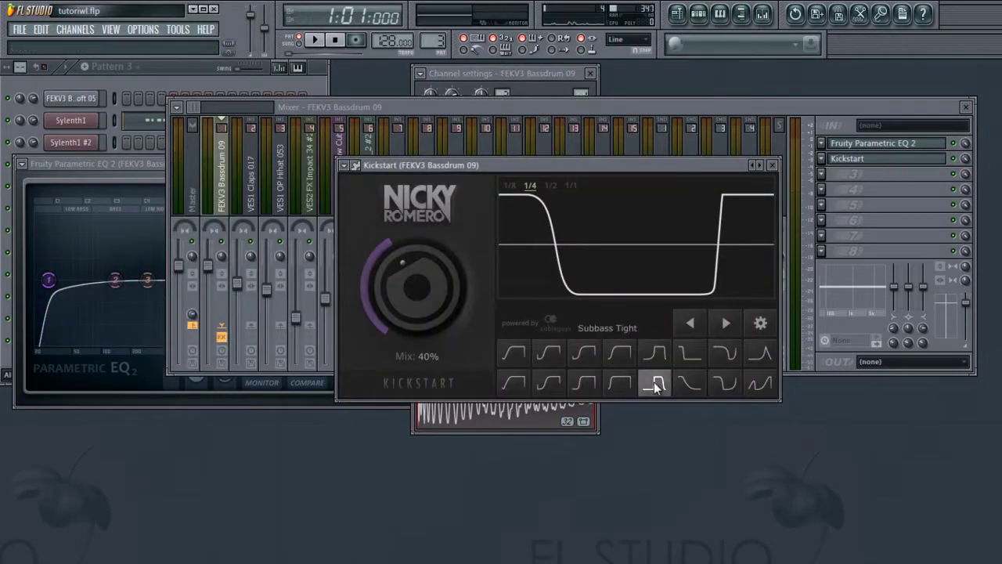
click(510, 415)
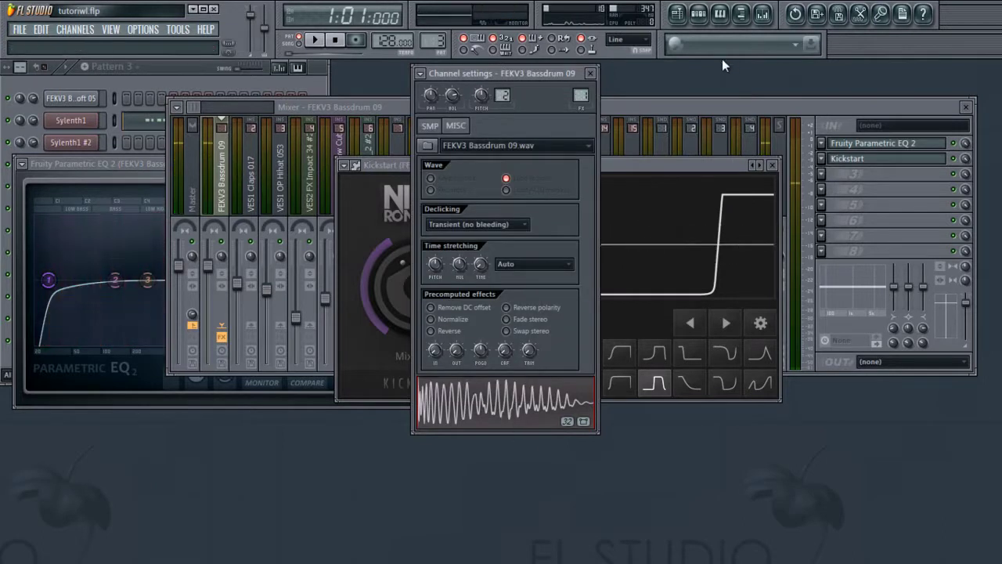
Audition the Pryda Snare (Raw Cut)_71 sample and inspect its mixer track.
key(F6)
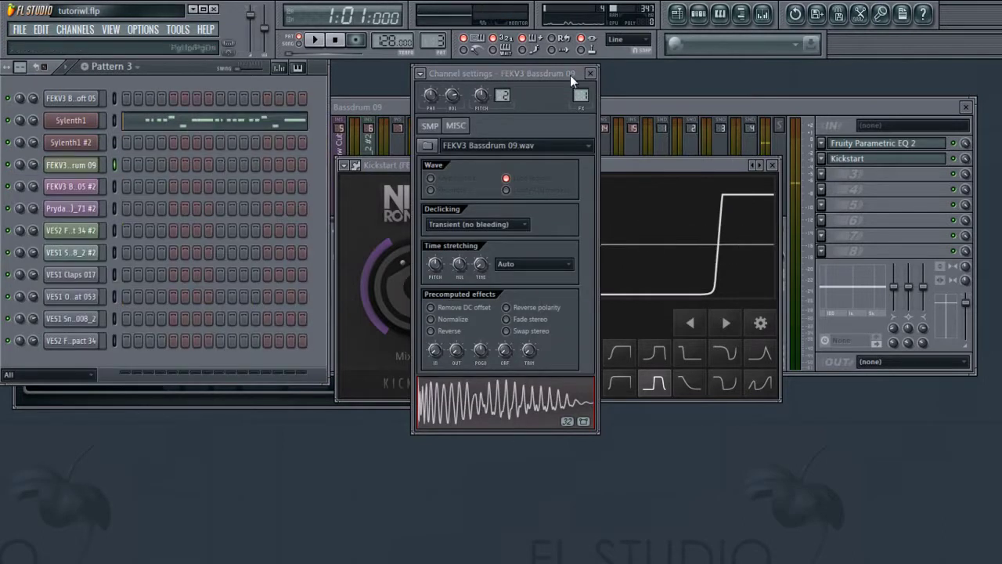
click(71, 186)
click(69, 212)
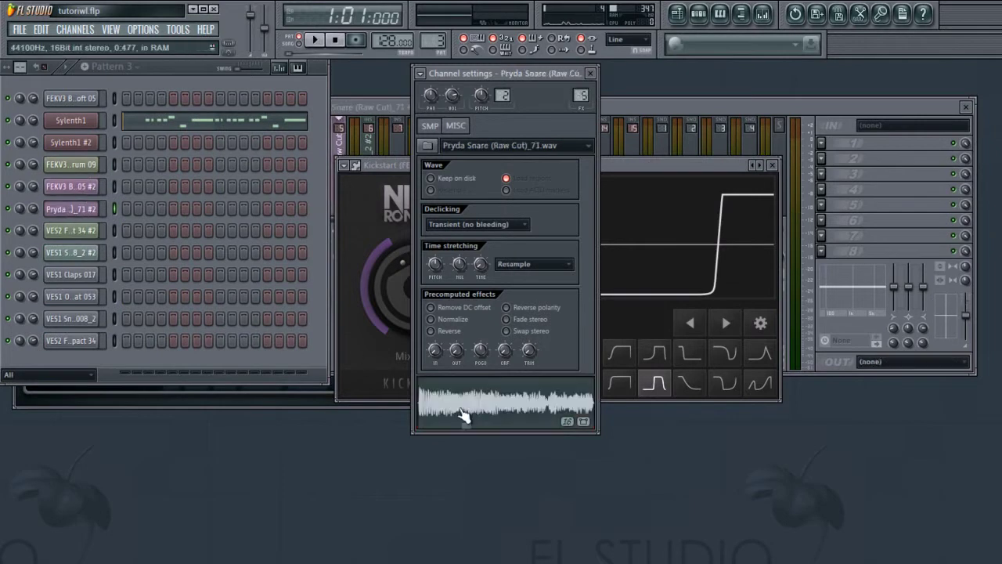
click(467, 408)
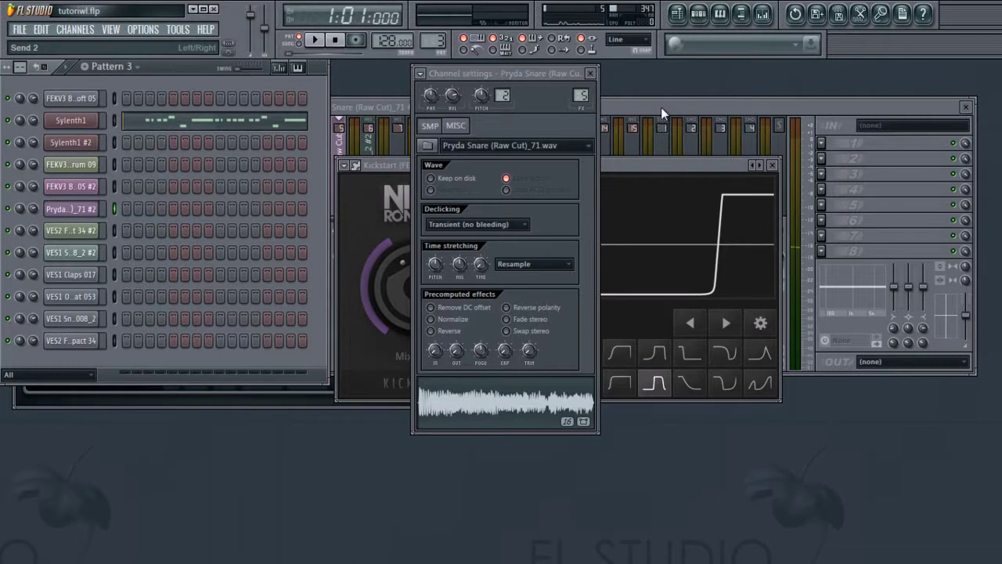
click(661, 107)
click(498, 420)
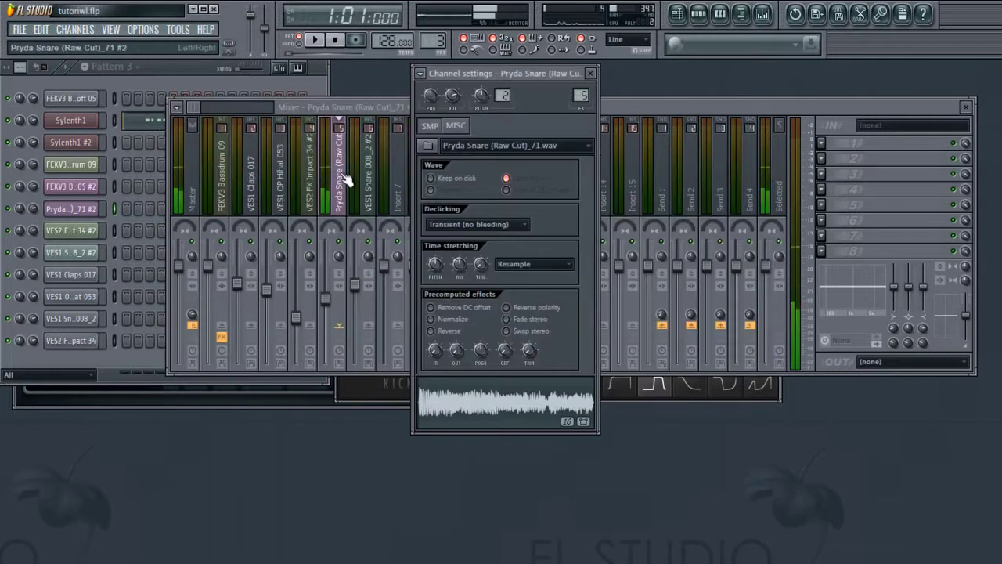
click(337, 205)
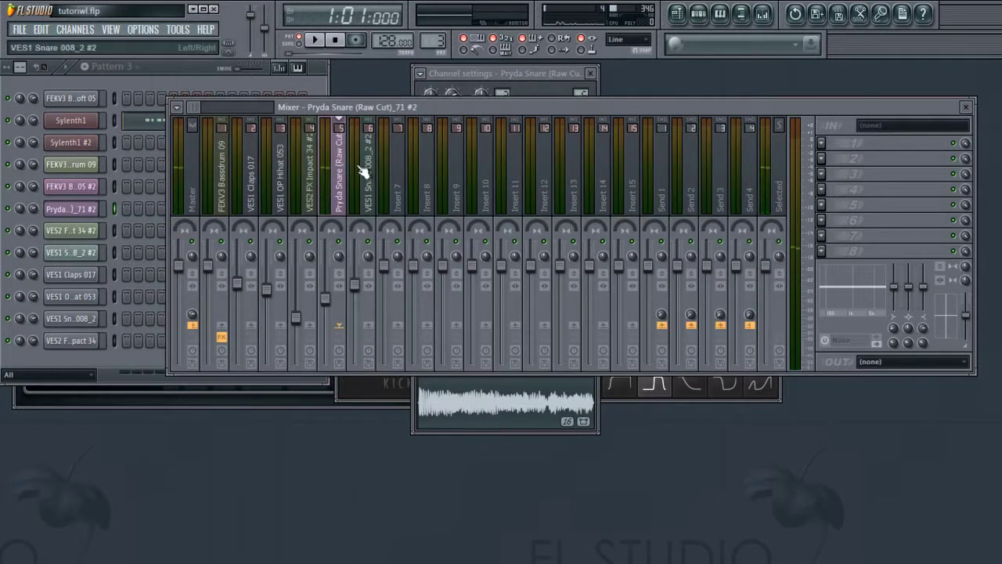
Audition the VES1 OP Hihat 053 sample and play back the clap and hi-hat beat in Pattern 6.
key(F6)
click(94, 276)
click(462, 417)
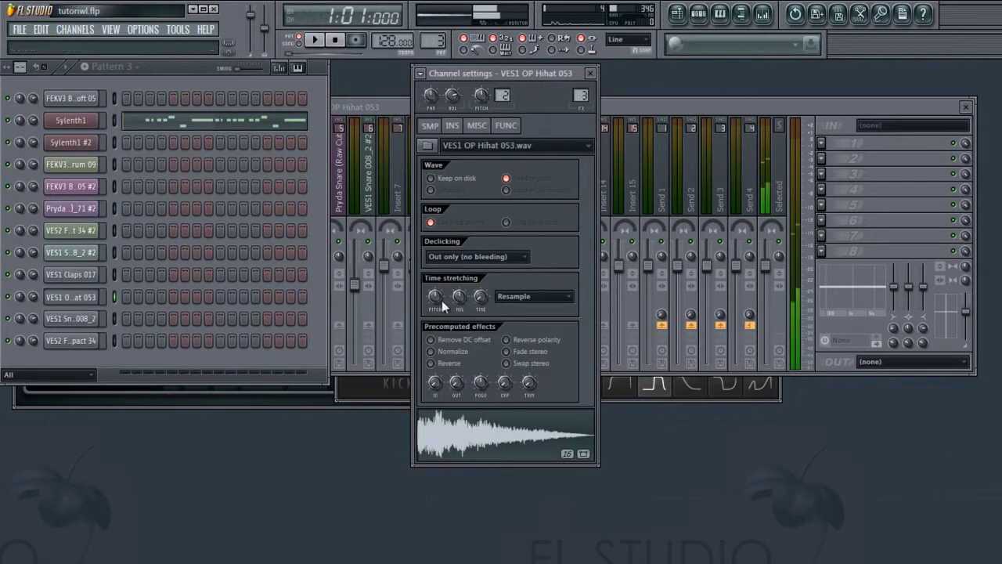
scroll(436, 42, up, 3)
click(314, 40)
click(337, 41)
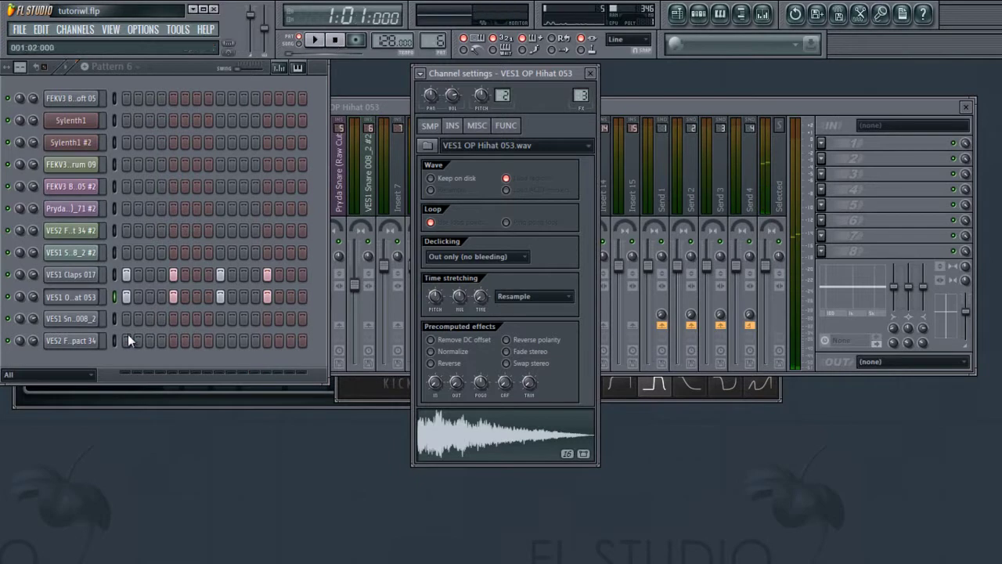
Audition the VES1 Snare 008_2 sample and check its routing in the mixer.
click(71, 319)
click(484, 441)
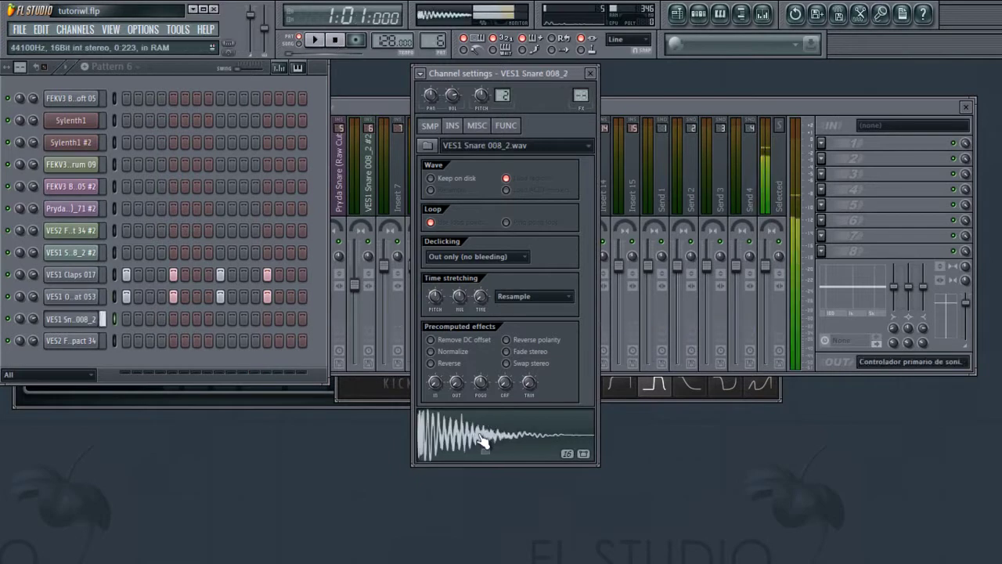
click(641, 102)
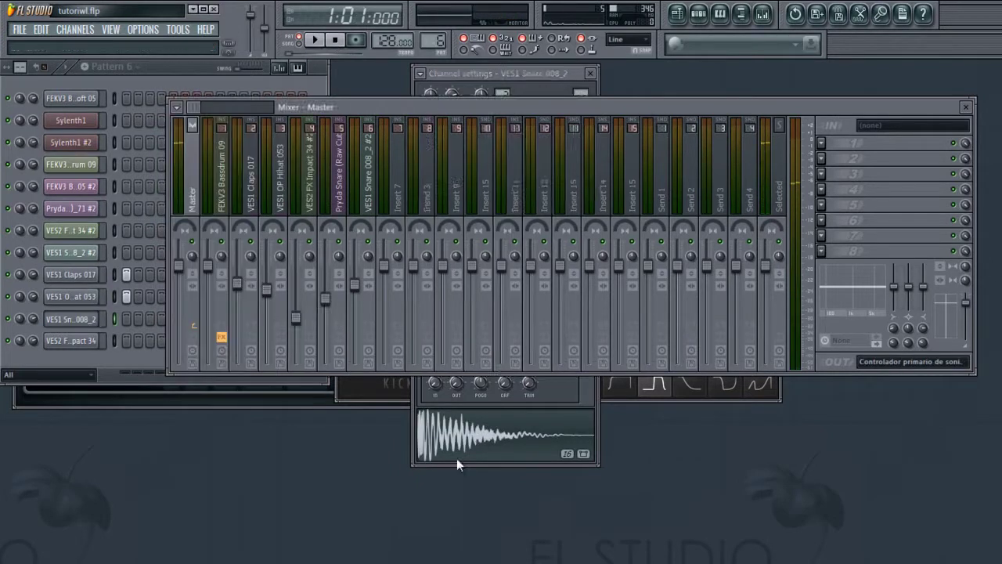
click(484, 437)
click(484, 439)
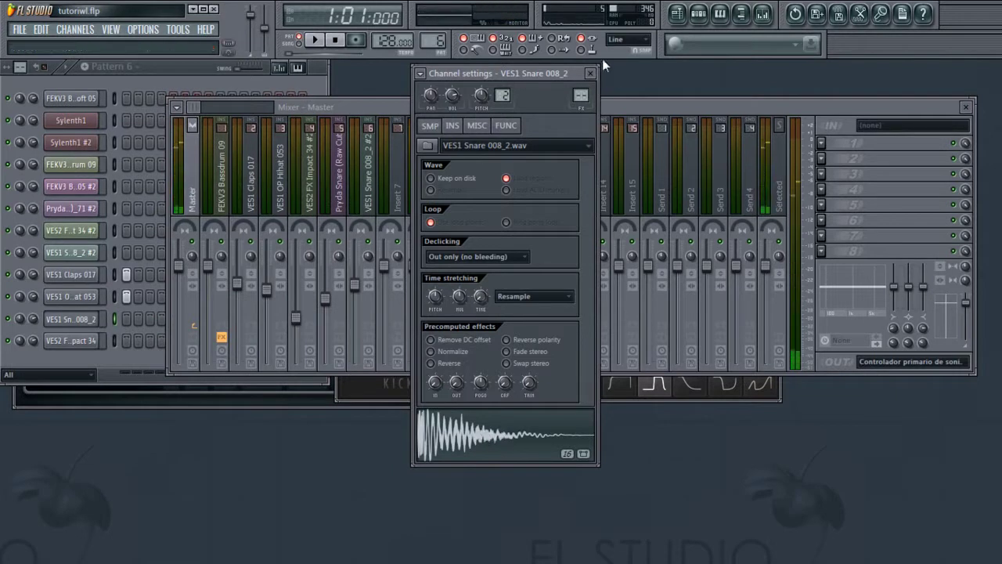
Link the VES1 Snare 008_2 channel to mixer insert 7 and lower that track's level.
click(398, 170)
key(ctrl+l)
drag(383, 284, 376, 313)
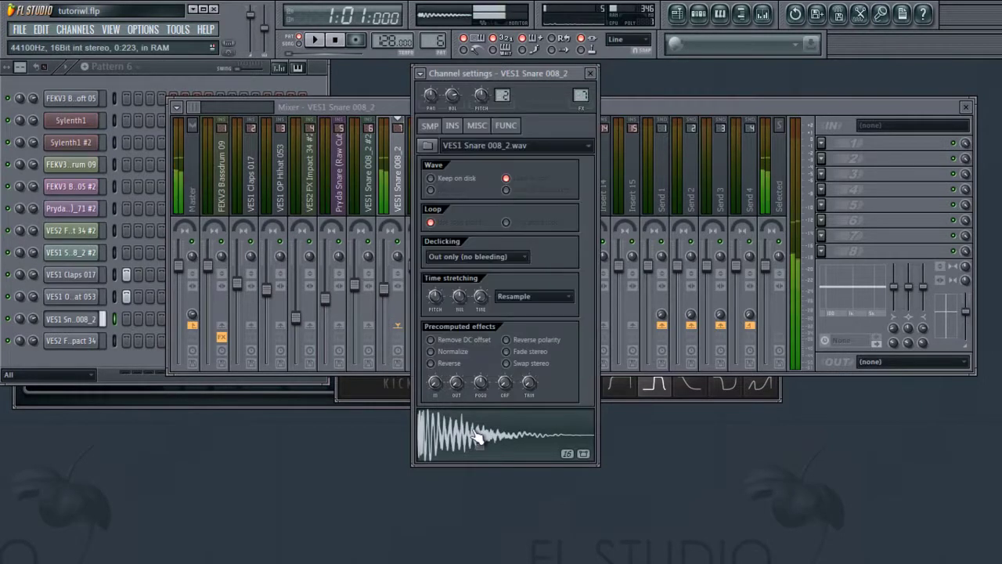
click(385, 291)
click(493, 404)
Audition the VES2 FX Impact 34 sample and link its channel to mixer insert 8.
click(78, 341)
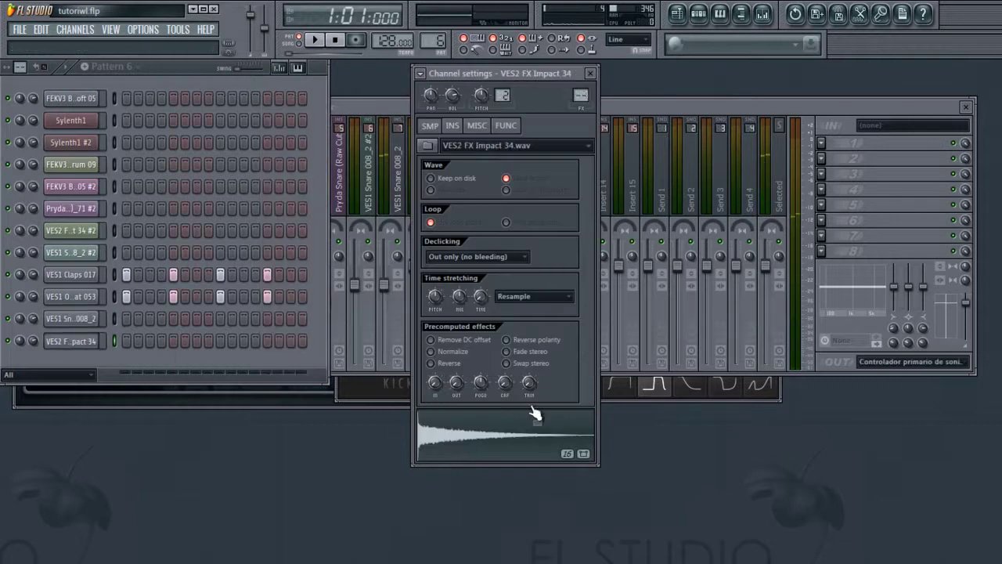
click(477, 441)
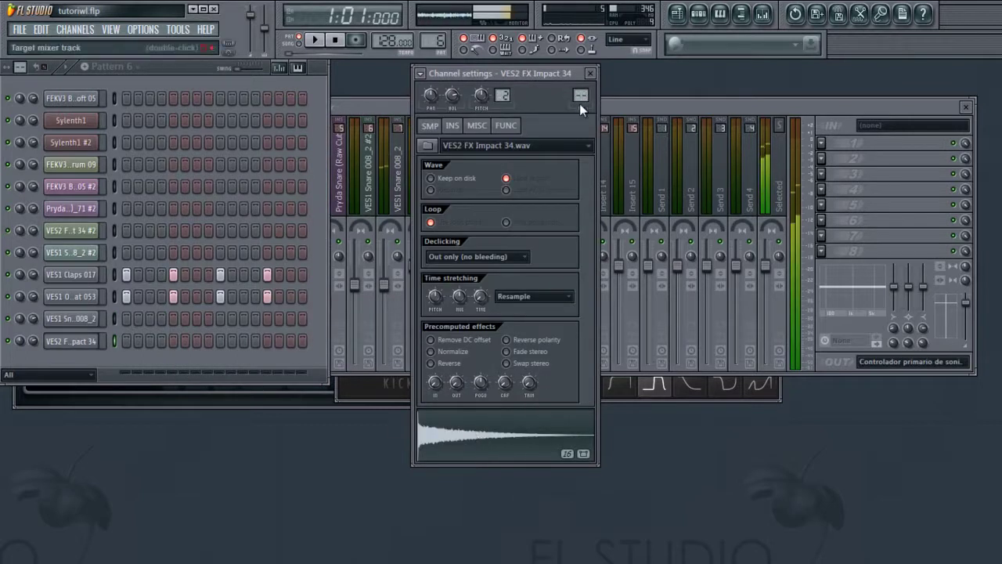
click(617, 109)
click(424, 184)
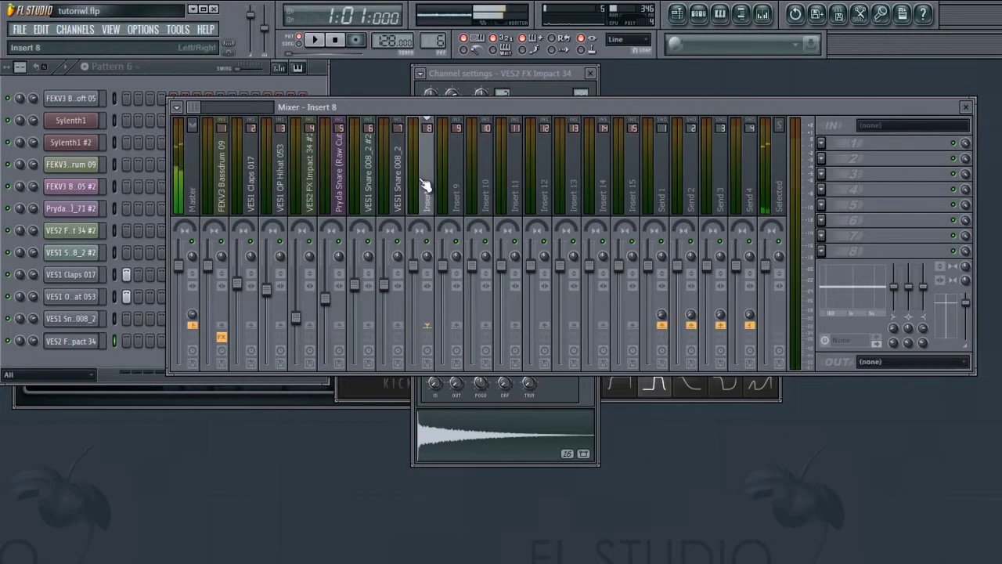
key(ctrl+l)
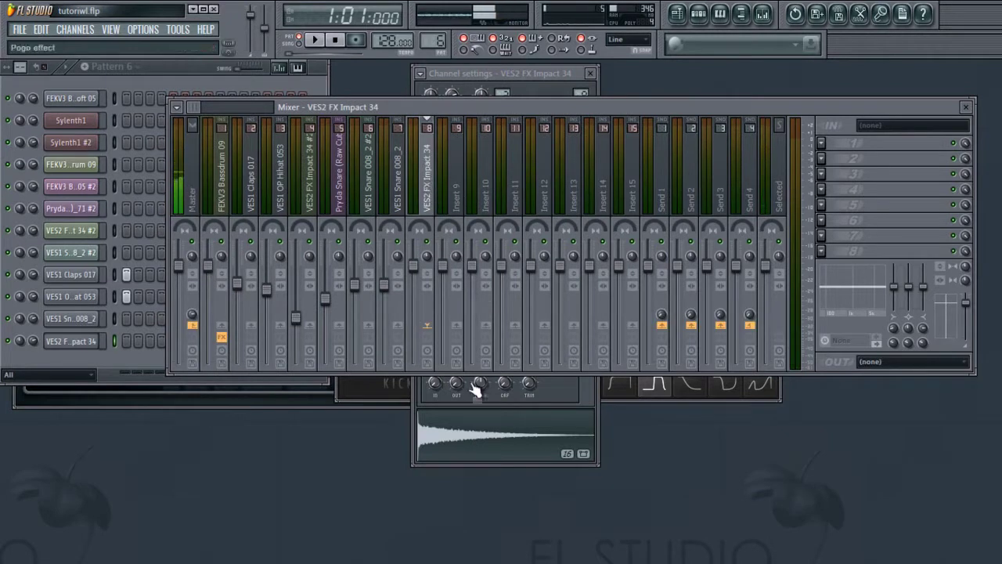
click(475, 444)
click(612, 99)
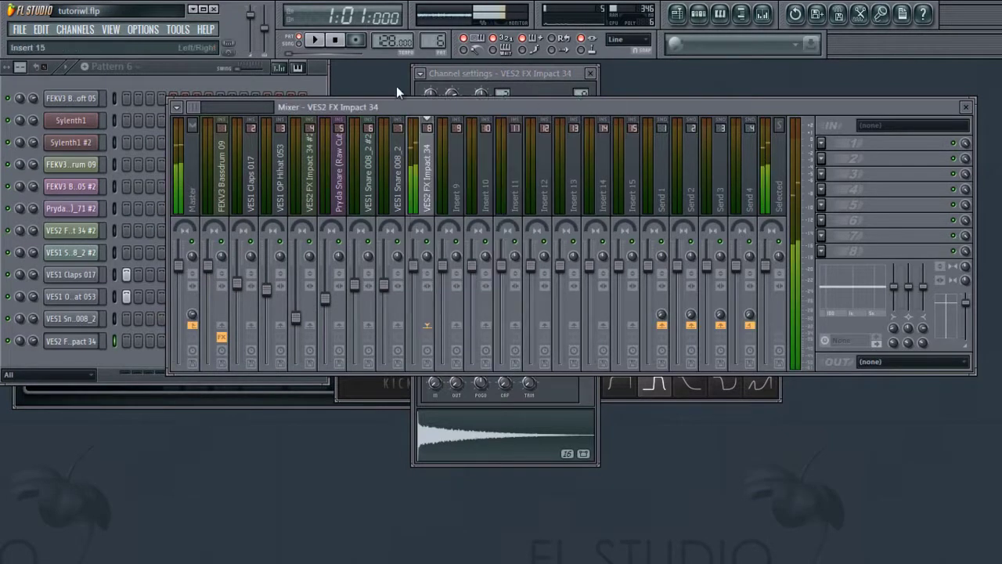
Return to Pattern 1, view the VANDALISM_Bass_Why Don't You preset in Sylenth1 #2, and close the plugin.
key(F6)
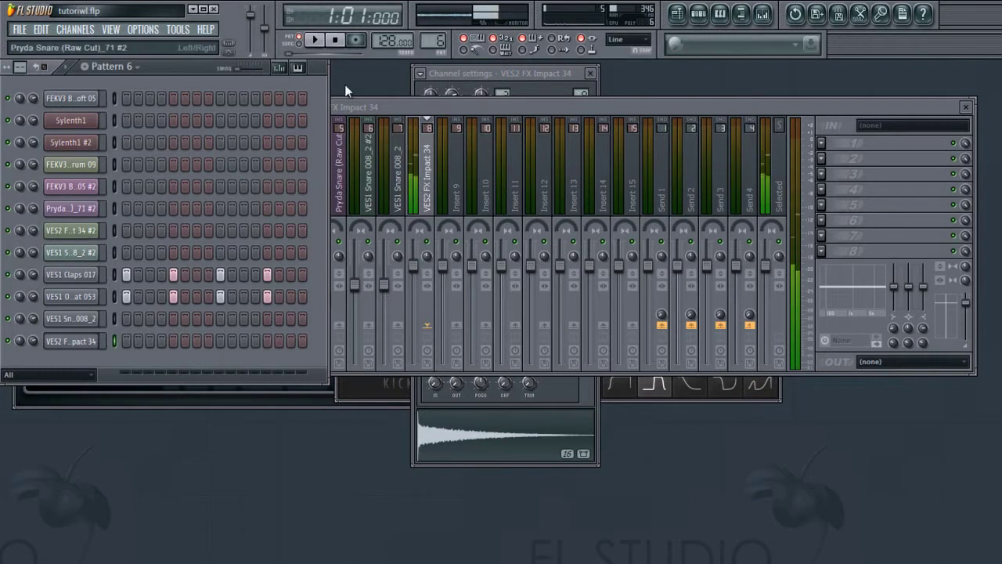
drag(445, 40, 435, 50)
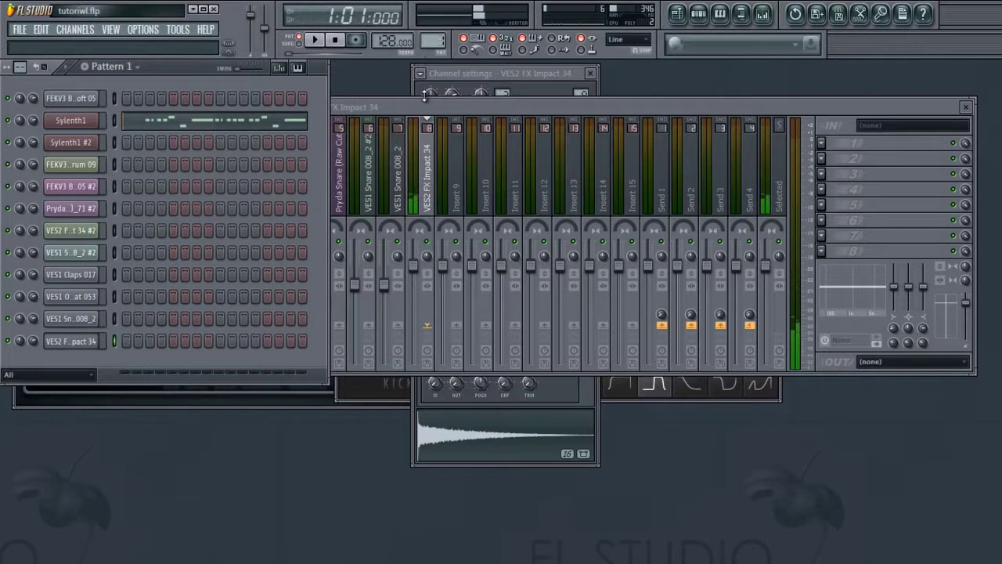
click(89, 146)
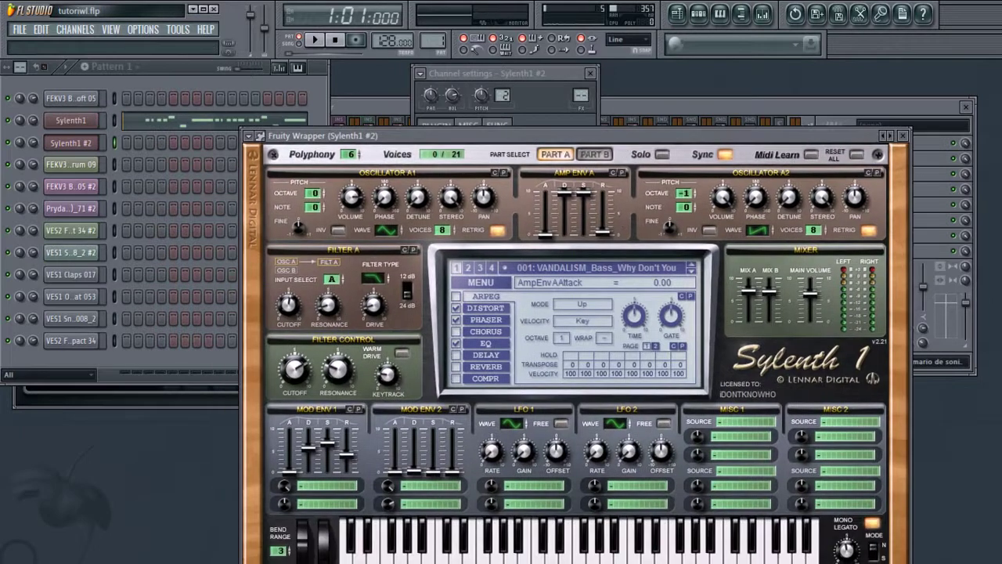
click(569, 558)
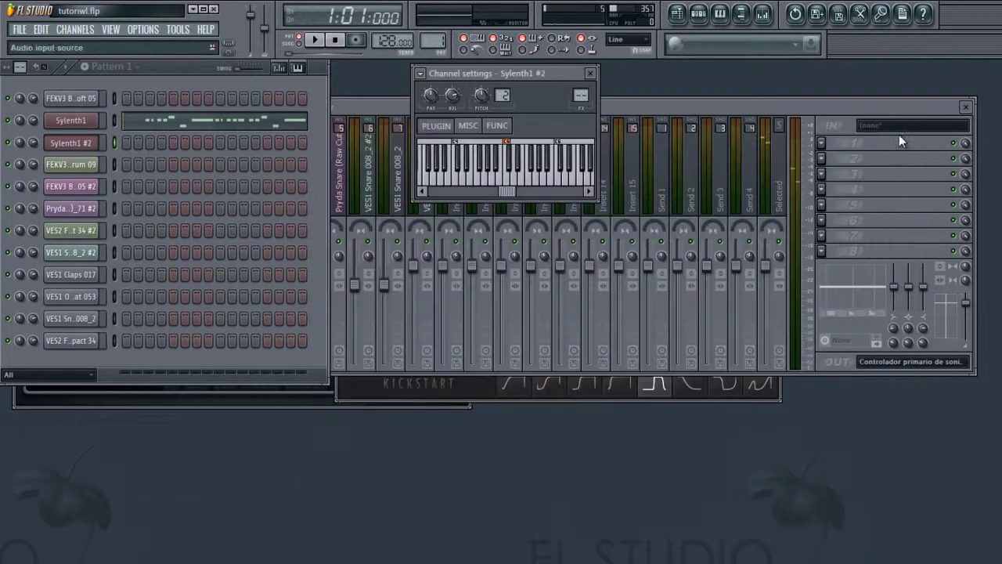
click(903, 135)
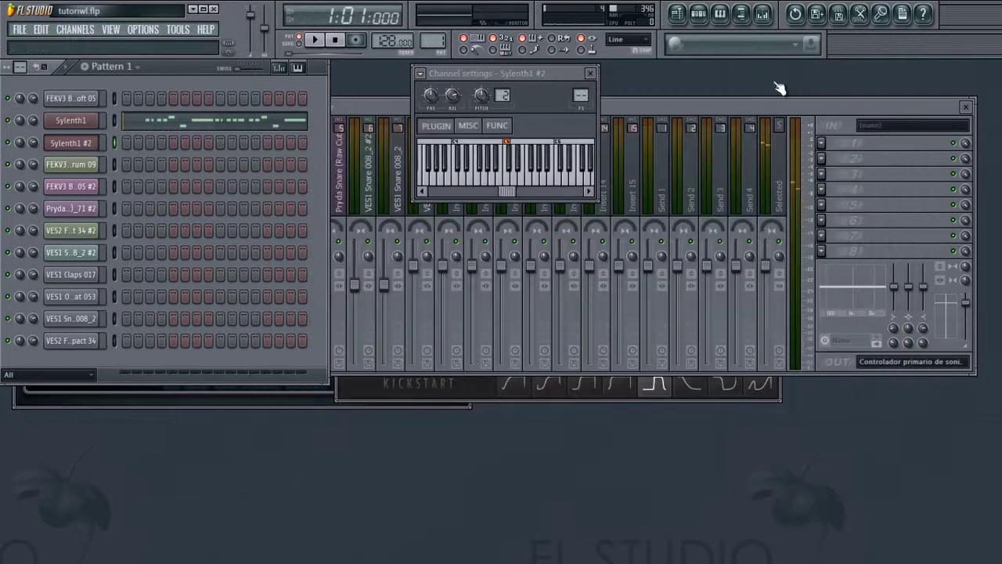
Check Pattern 5, return to Pattern 1, and place an F3 note at the start of Sylenth1 #2's piano roll.
mouse_move(432, 40)
mouse_down()
mouse_move(428, 548)
mouse_move(429, 37)
mouse_up()
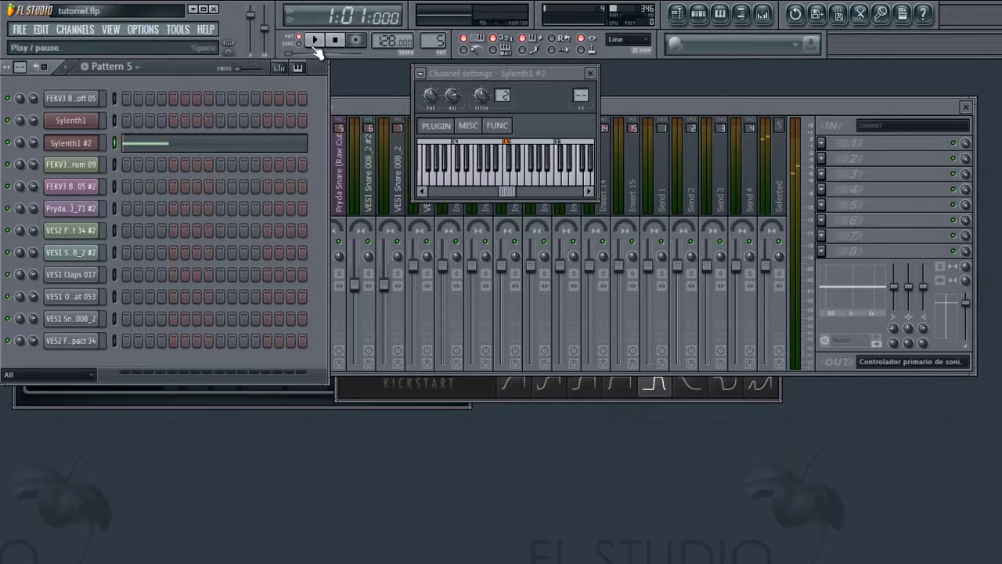
scroll(433, 39, down, 4)
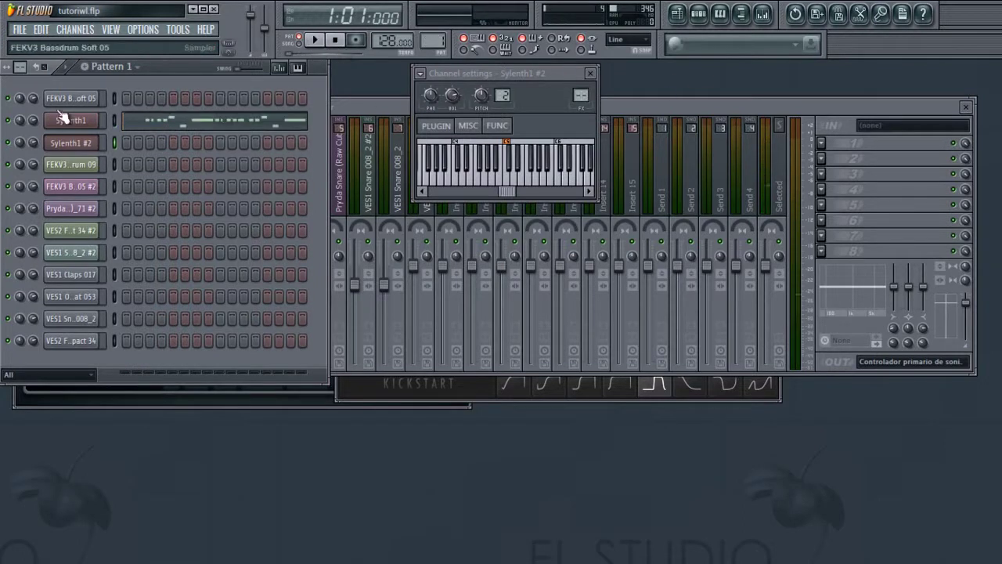
right_click(92, 141)
click(112, 145)
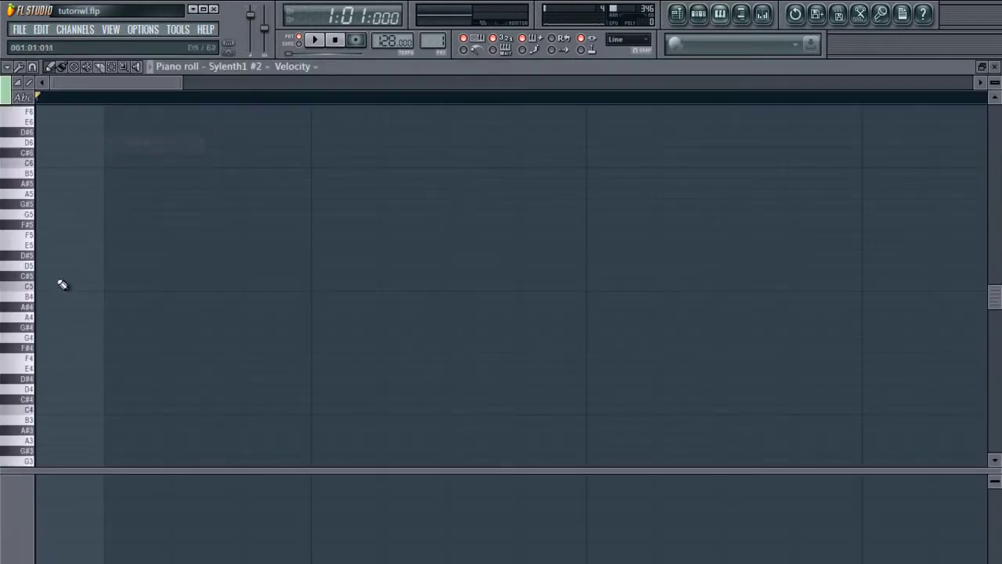
scroll(25, 345, down, 6)
click(26, 347)
click(26, 369)
click(26, 340)
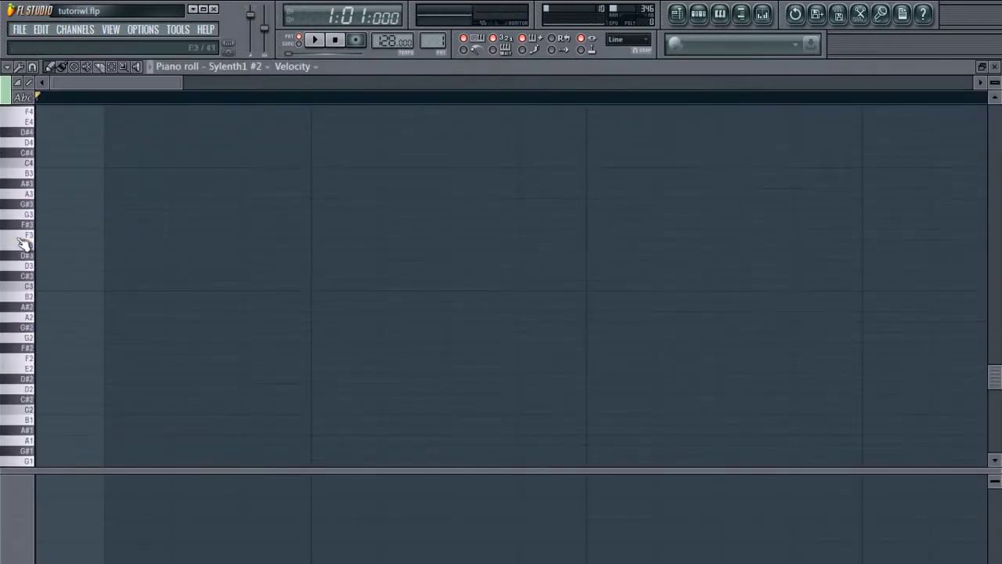
click(98, 233)
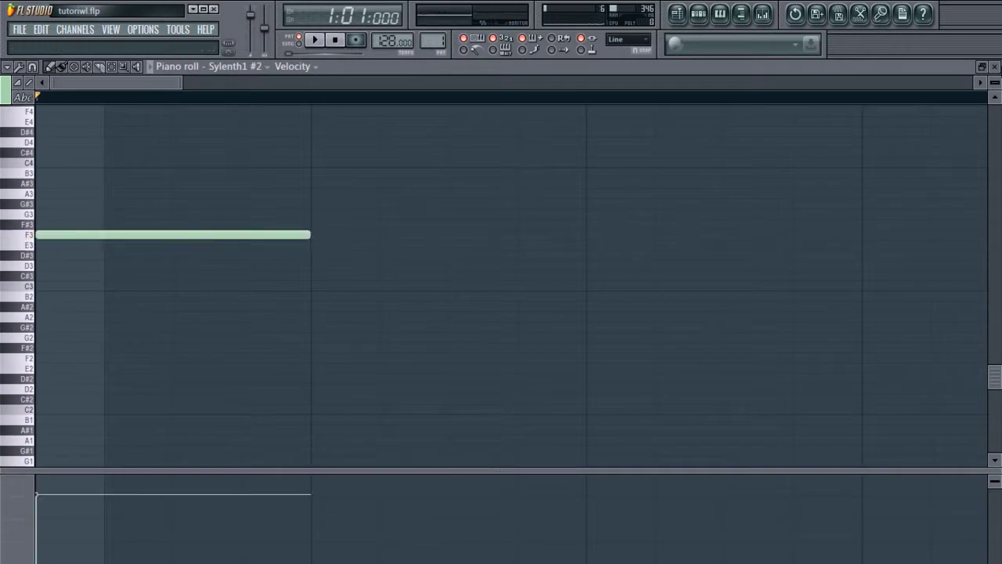
Close the piano roll and audition Pattern 1 with the Sylenth1 #2 note.
click(996, 67)
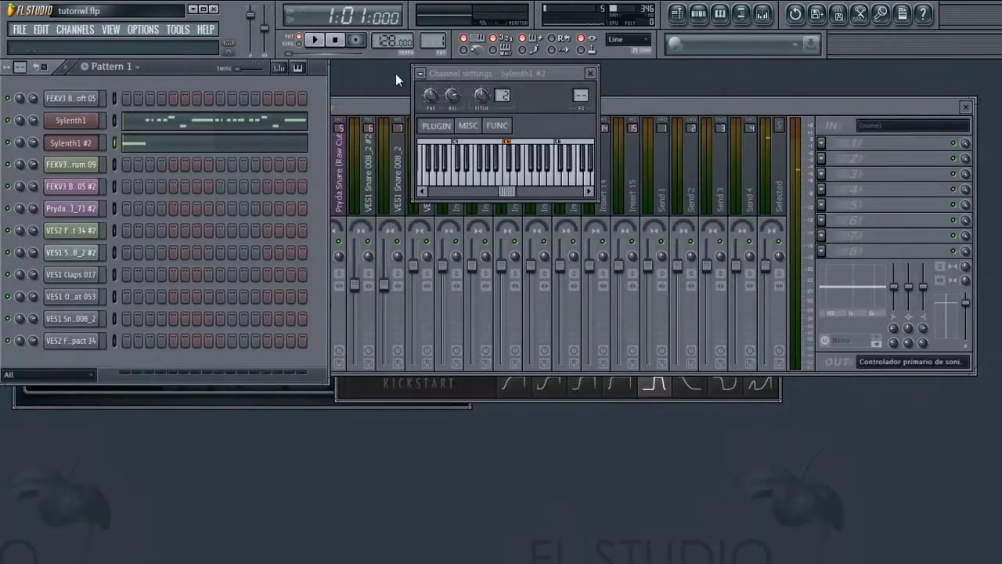
click(316, 40)
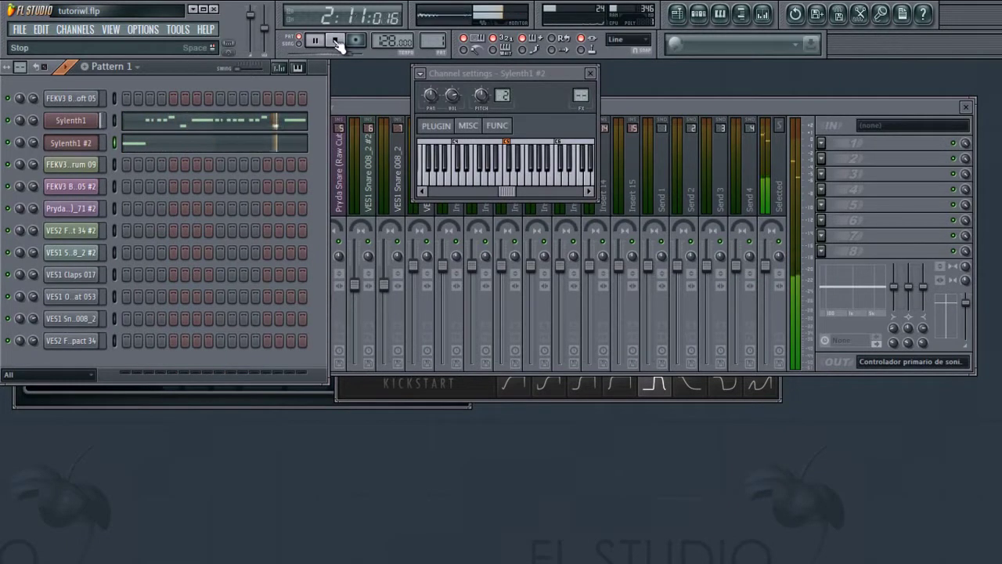
click(337, 40)
Cut the note from the Sylenth1 #2 channel in Pattern 1.
right_click(76, 143)
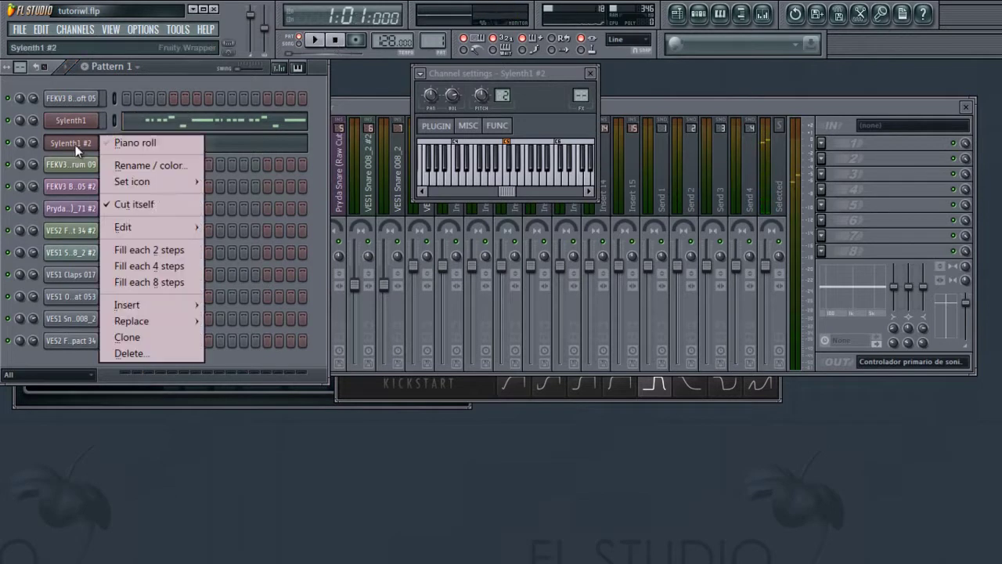
mouse_move(139, 223)
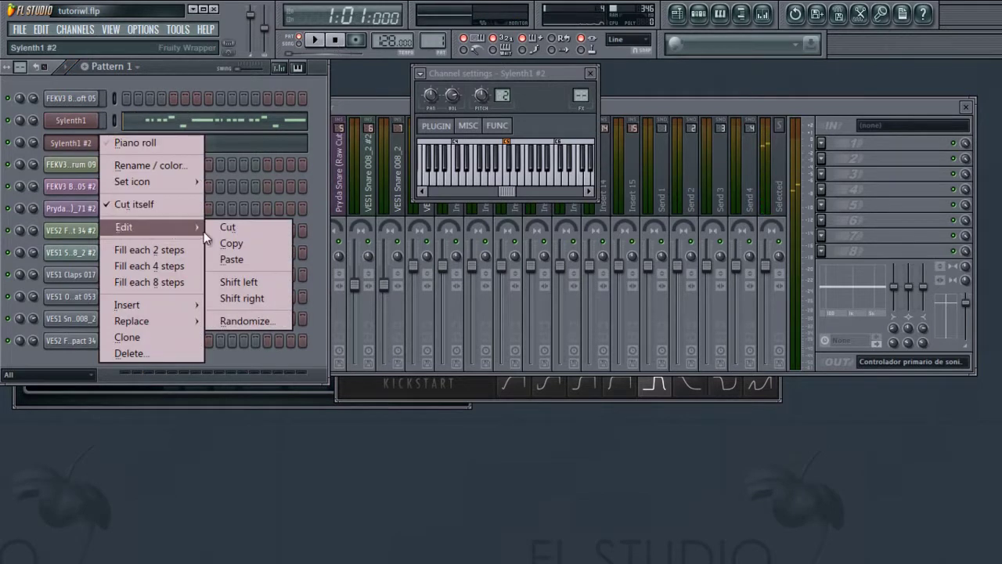
click(118, 127)
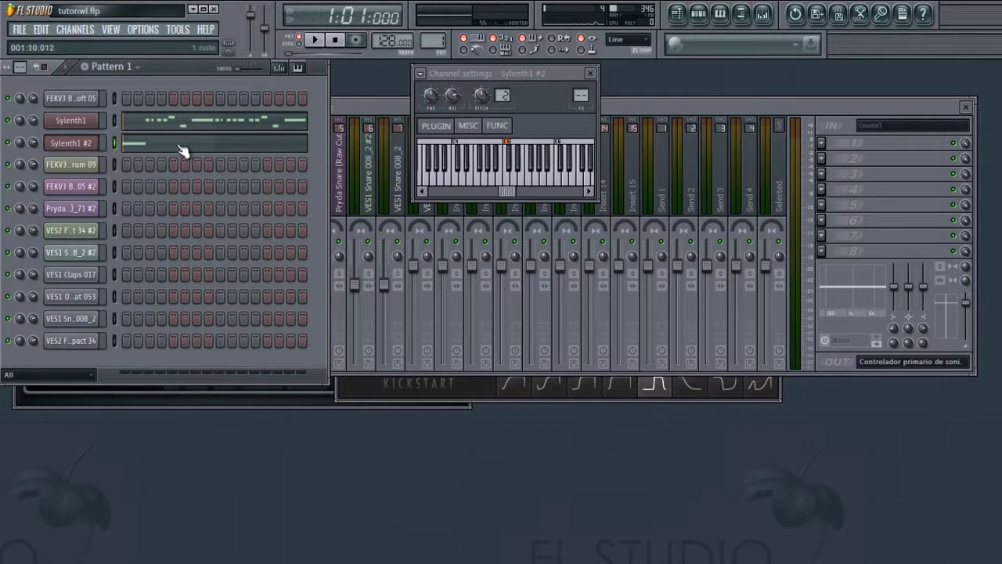
right_click(87, 148)
mouse_move(187, 223)
click(228, 226)
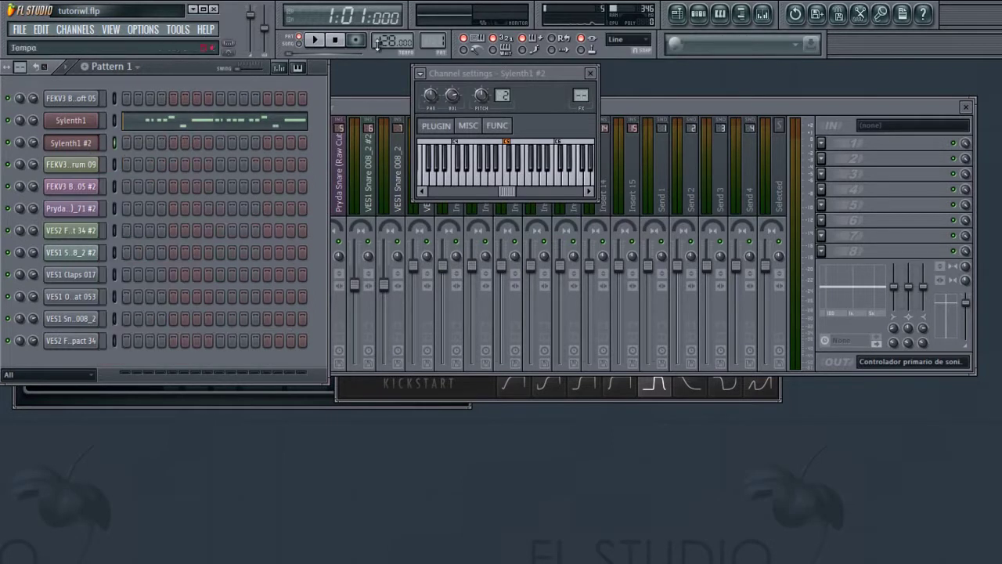
View the arrangement in the playlist and play it in song mode from the start to about bar 9.
click(84, 147)
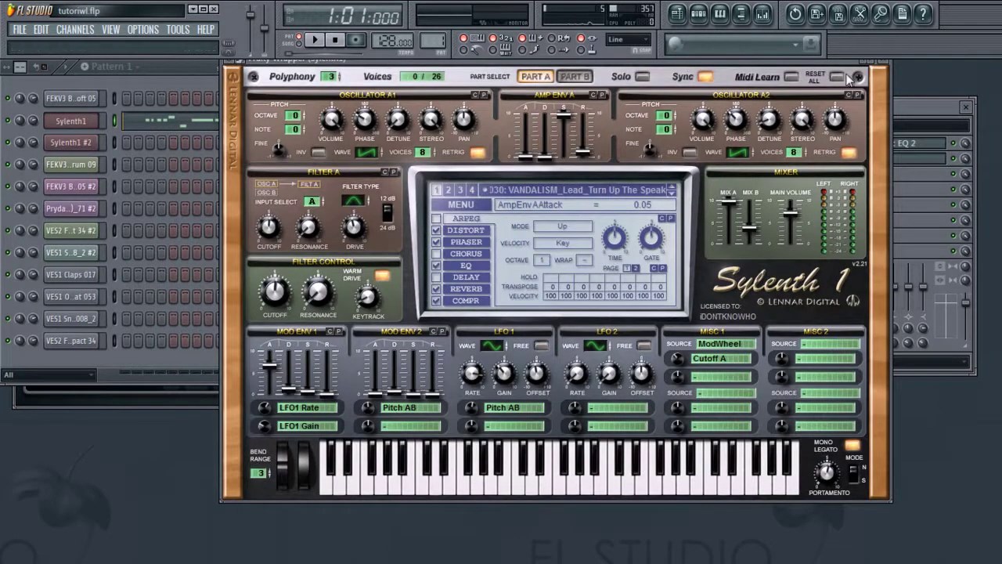
click(683, 24)
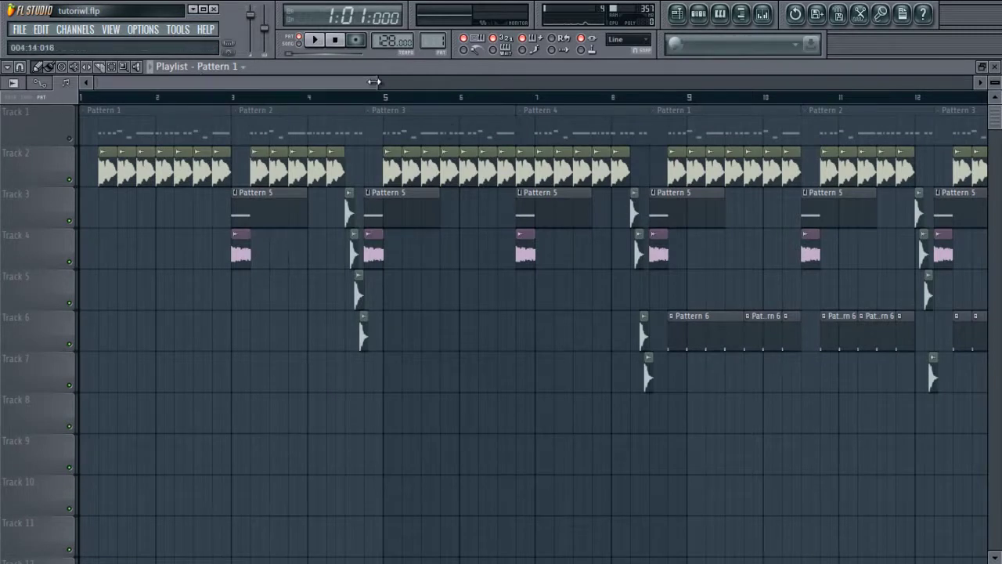
drag(376, 83, 641, 113)
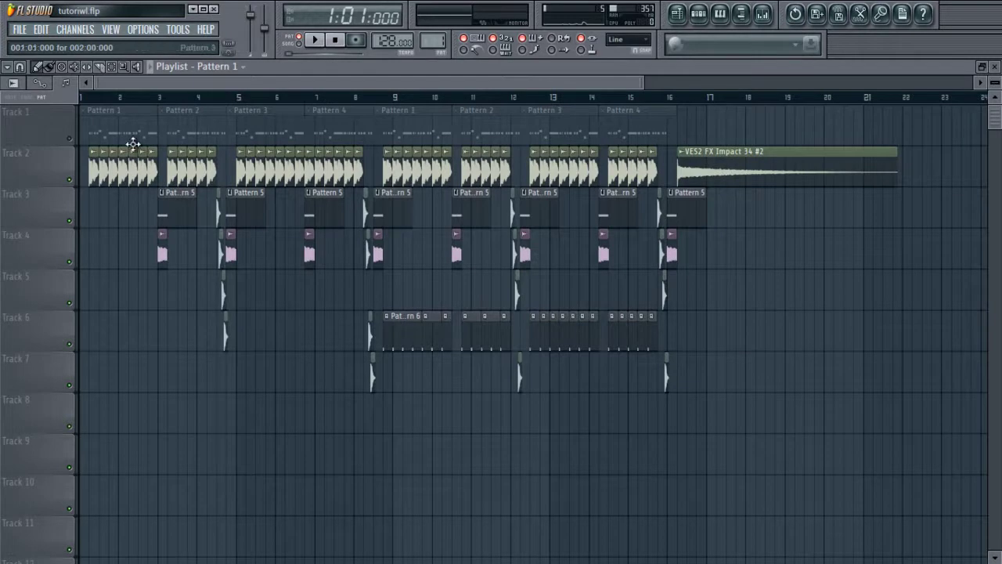
drag(647, 84, 509, 83)
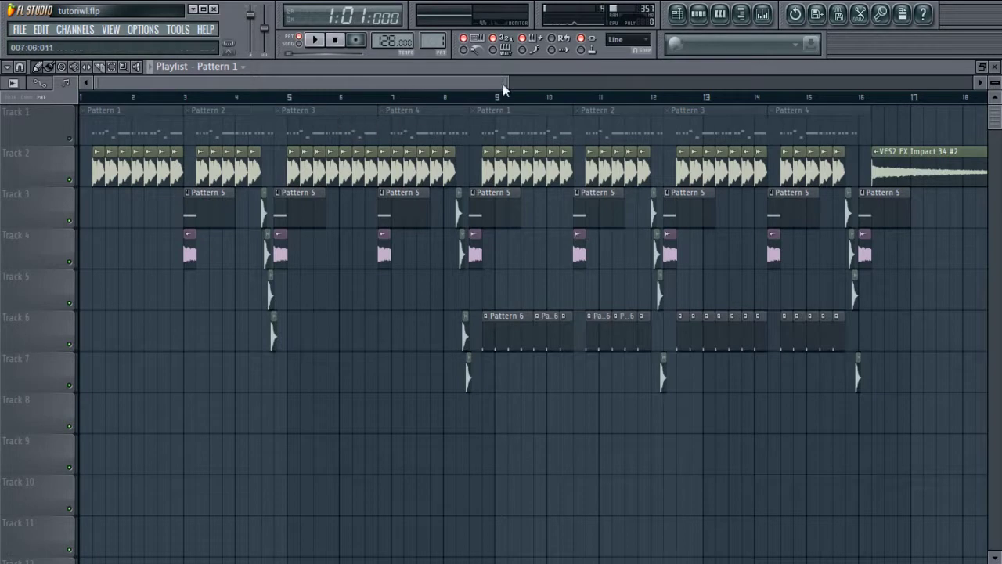
drag(507, 83, 586, 83)
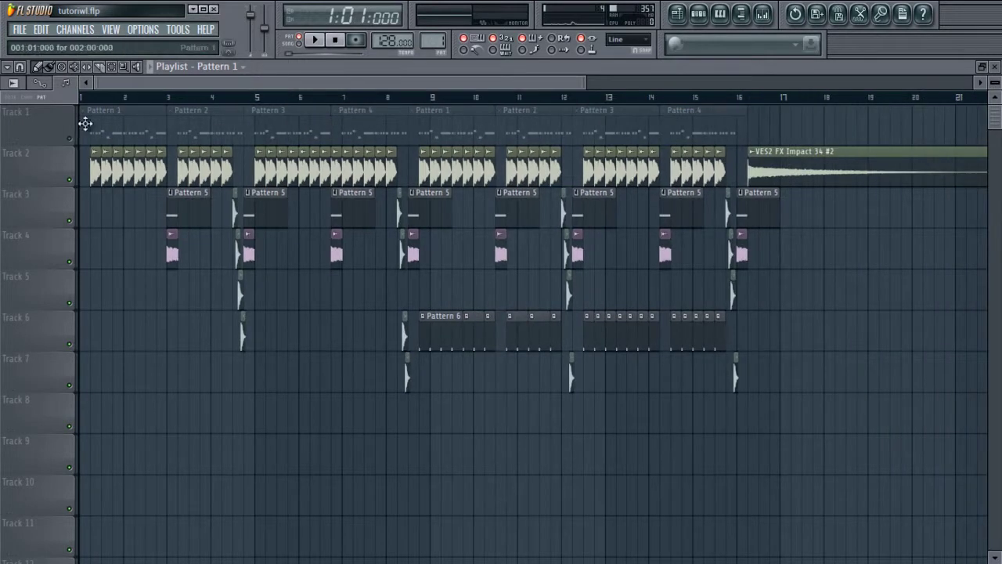
click(315, 42)
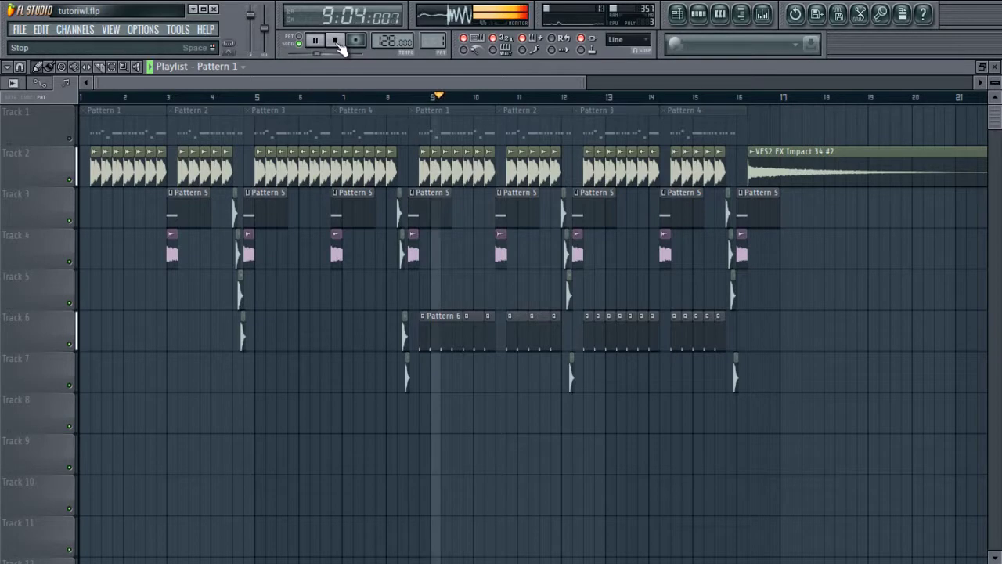
click(335, 41)
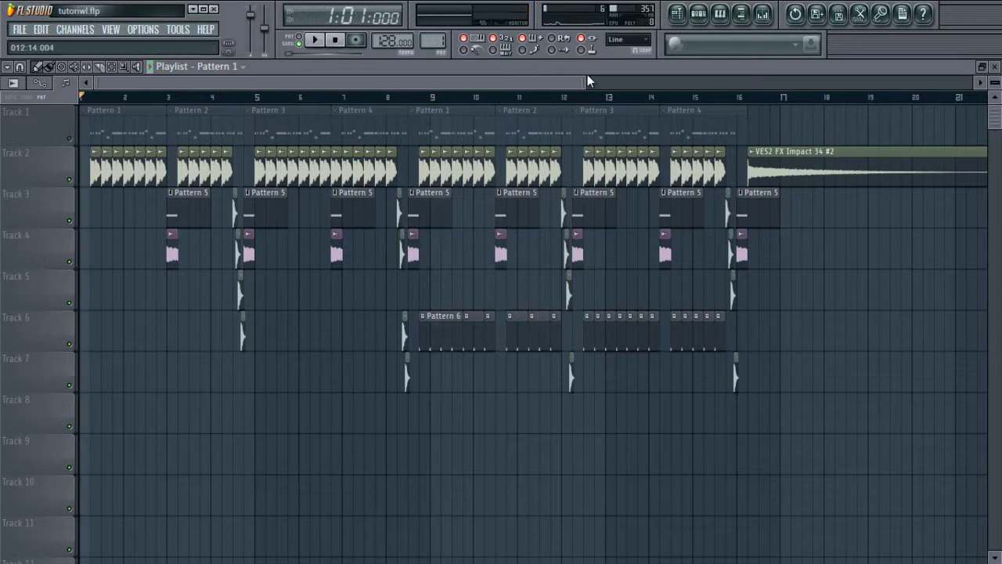
drag(585, 84, 711, 84)
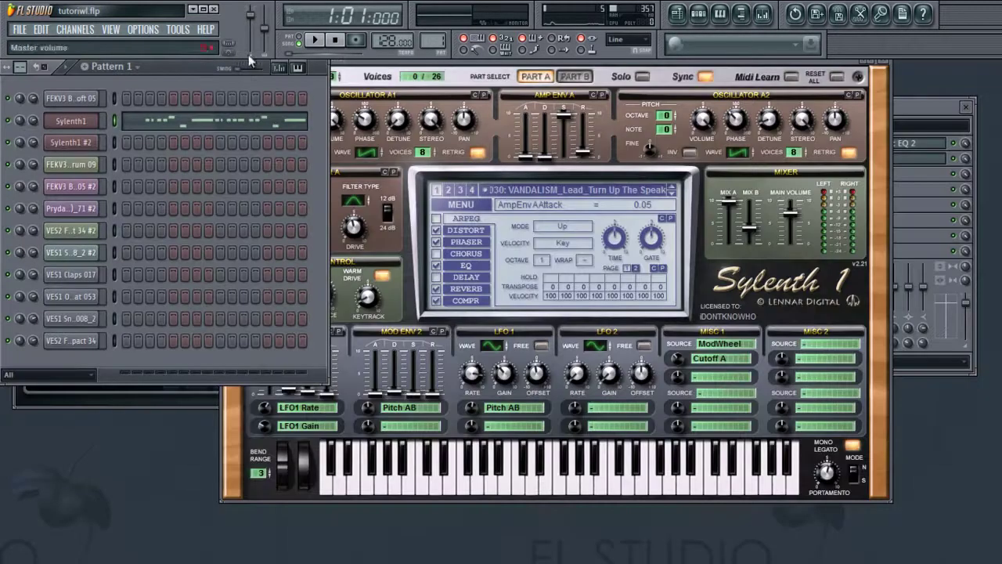
Check the Sylenth1 channel's settings and its target mixer track against the mixer.
click(77, 123)
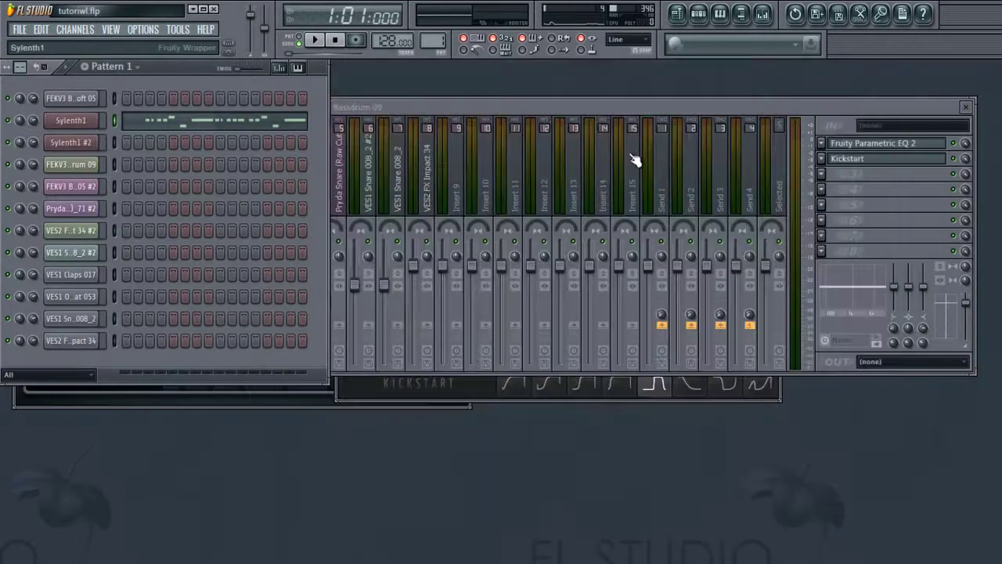
click(884, 71)
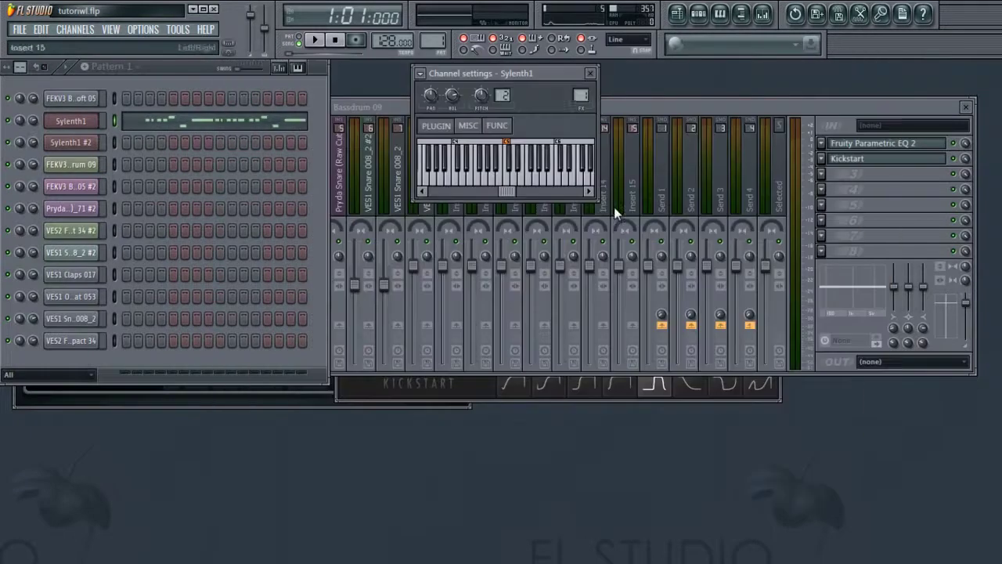
click(650, 112)
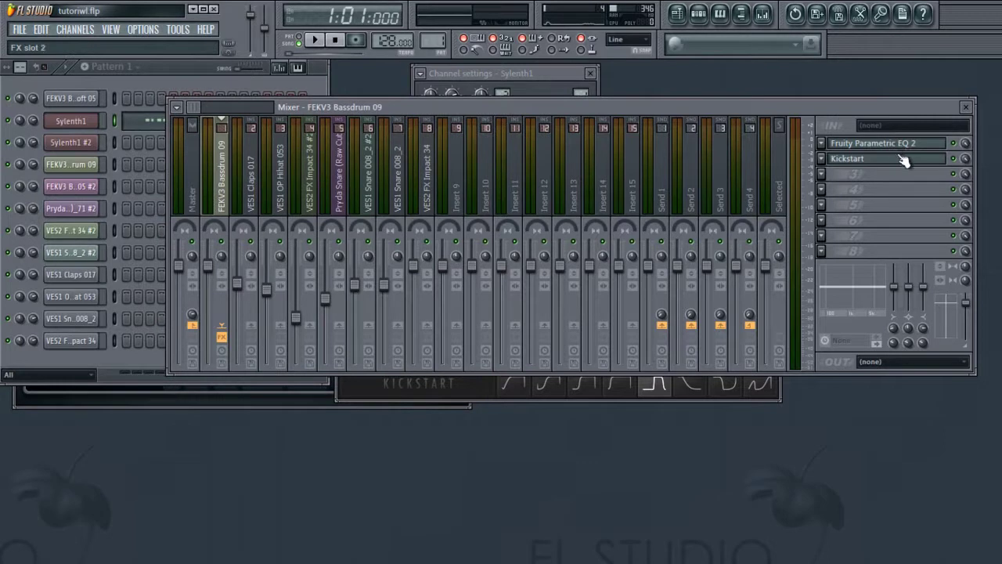
click(582, 94)
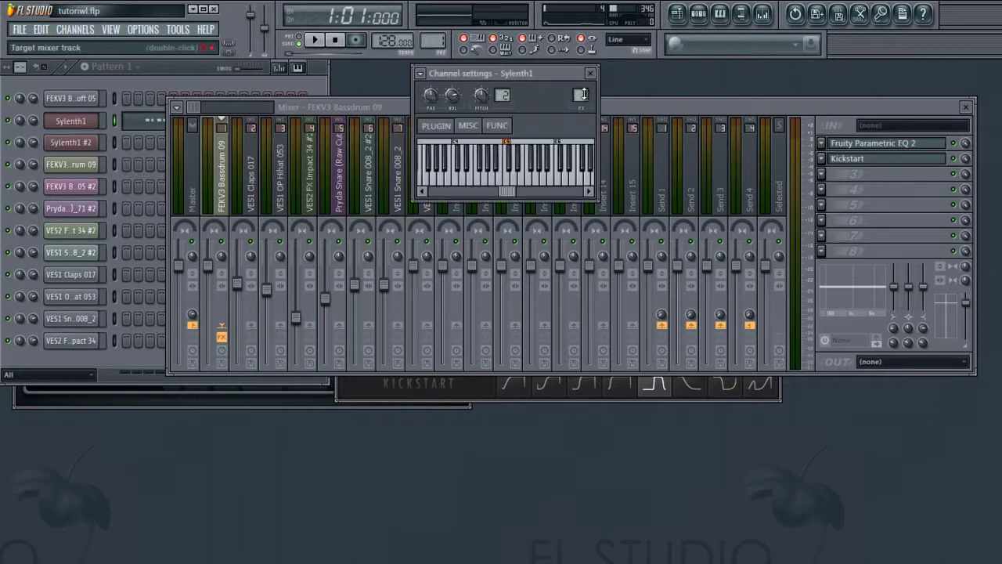
key(F6)
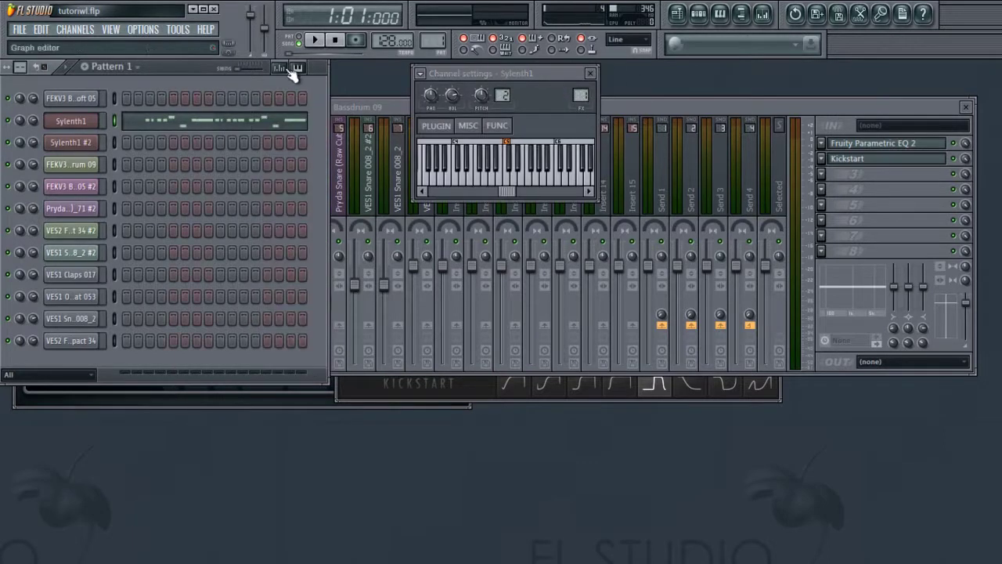
Rename the Sylenth1 channel as "drop" and give it a green colour.
right_click(83, 124)
click(173, 144)
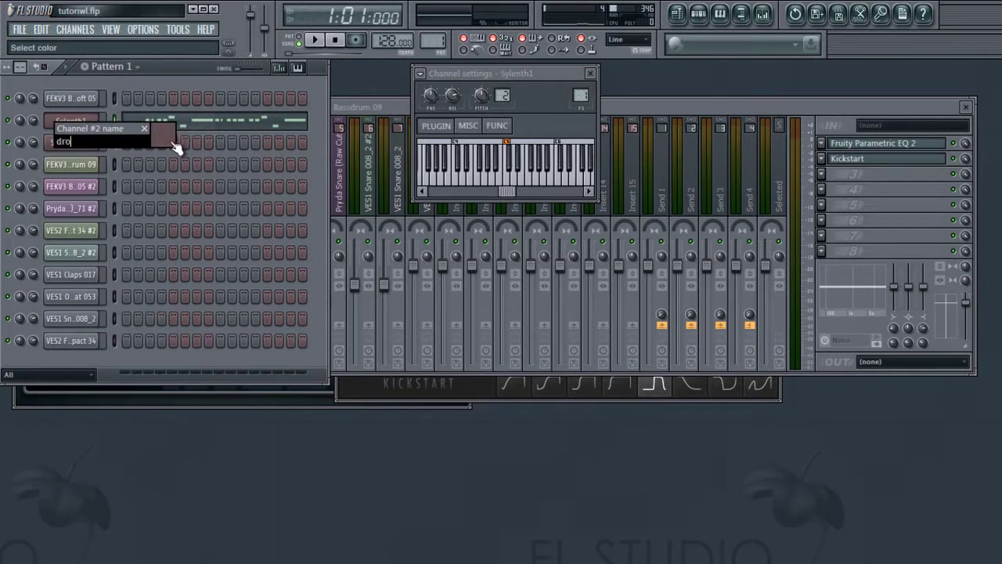
click(181, 143)
click(206, 190)
key(Return)
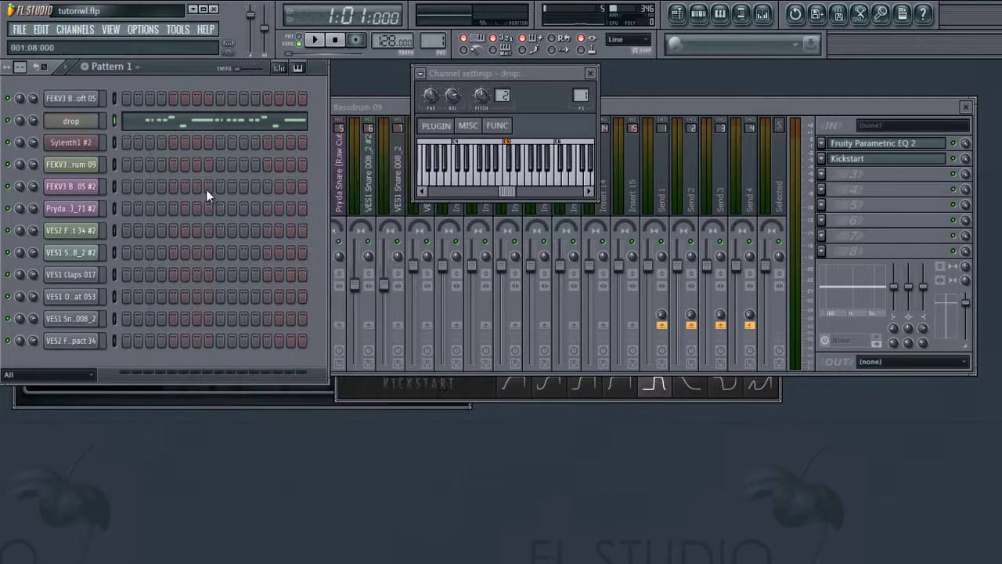
Rename the Sylenth1 #2 channel as "lead" and give it a grey colour.
right_click(70, 141)
click(152, 169)
key(BackSpace)
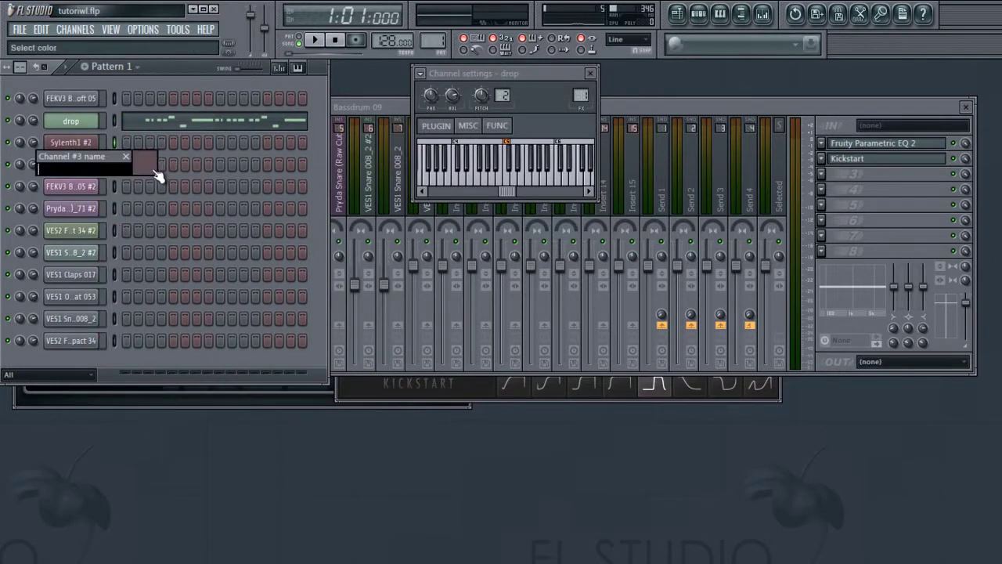
text(lead)
click(144, 162)
click(204, 230)
key(Return)
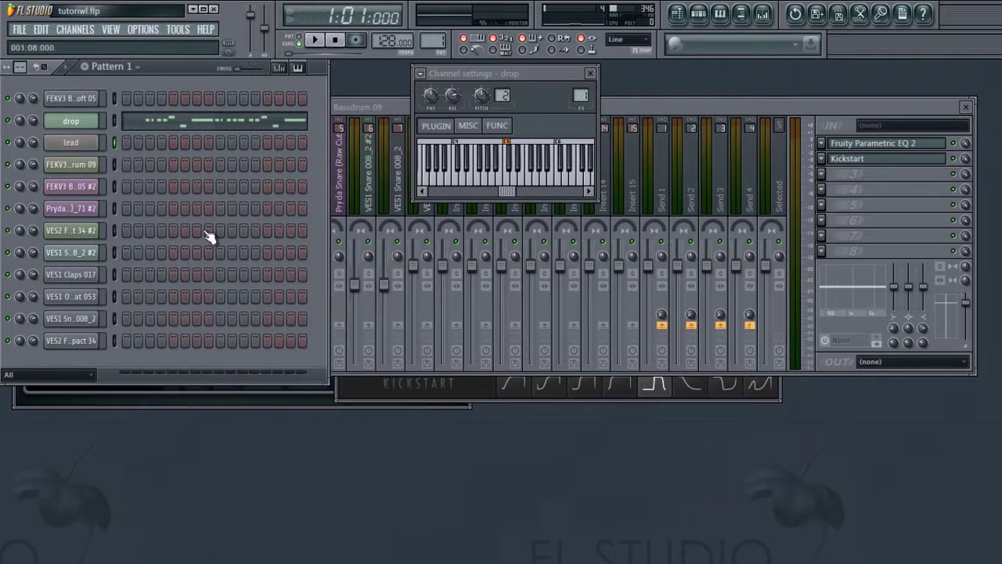
Link the drop channel to mixer insert 9.
click(98, 123)
click(98, 123)
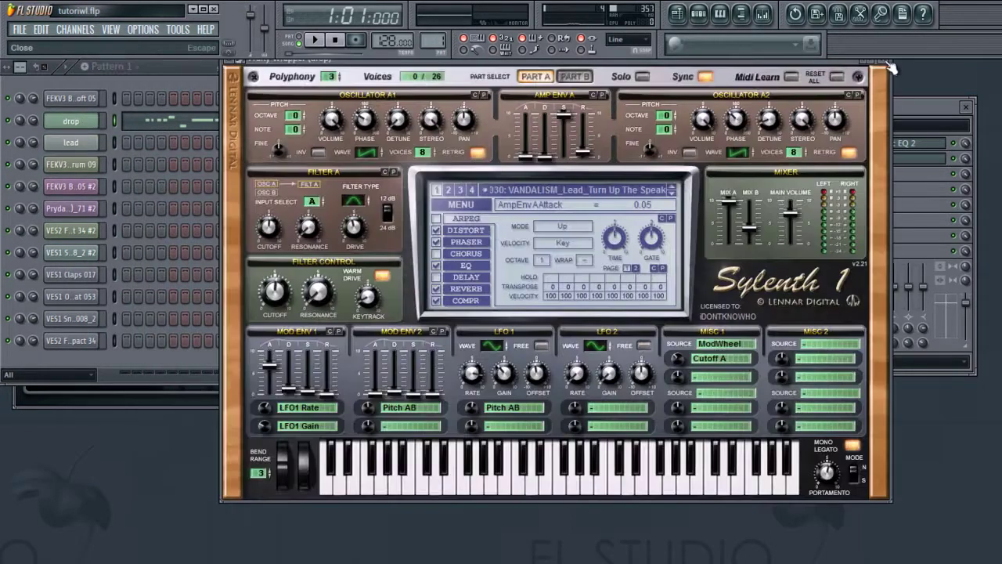
click(894, 69)
click(401, 107)
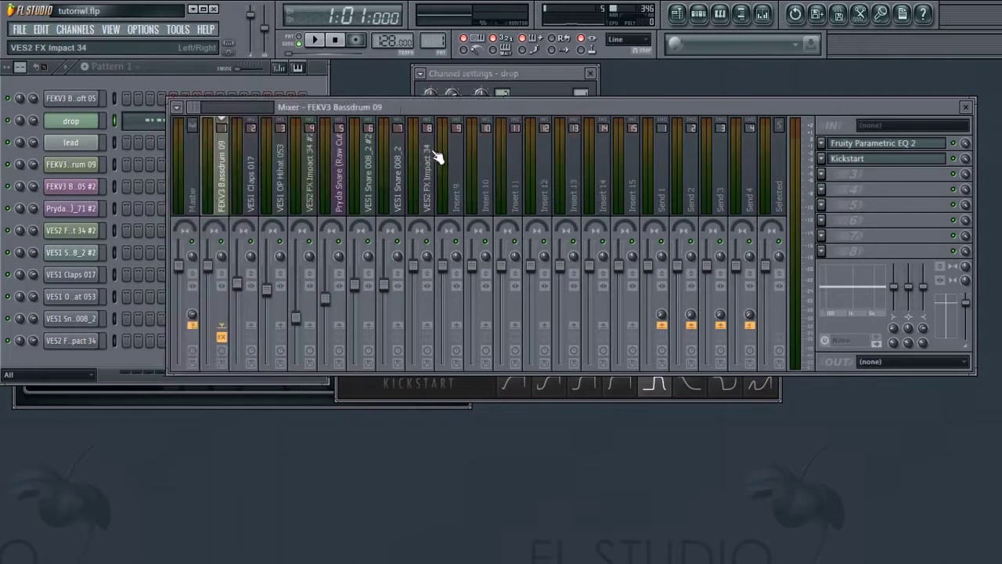
click(459, 192)
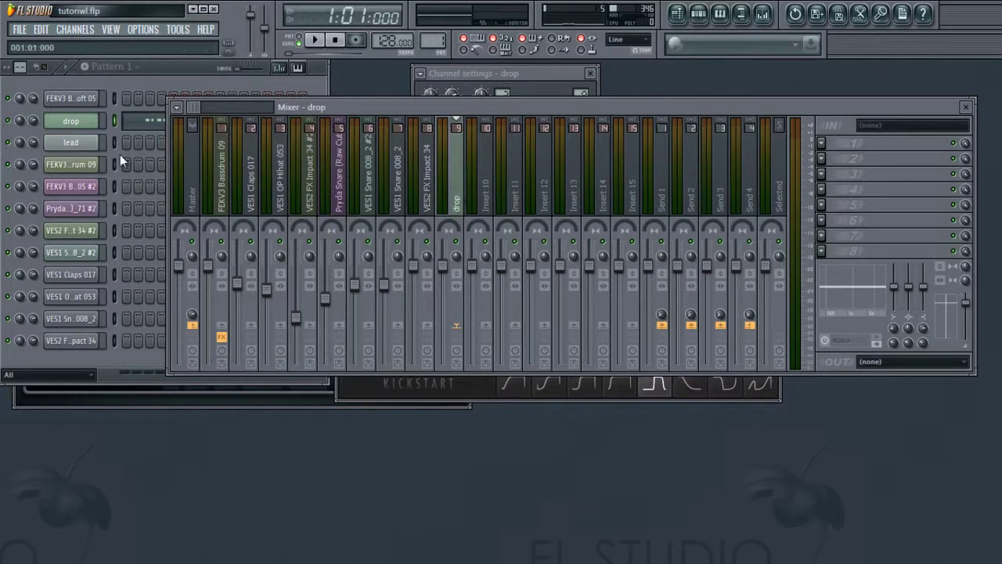
Link the lead channel to mixer insert 10.
click(86, 144)
click(606, 110)
click(493, 174)
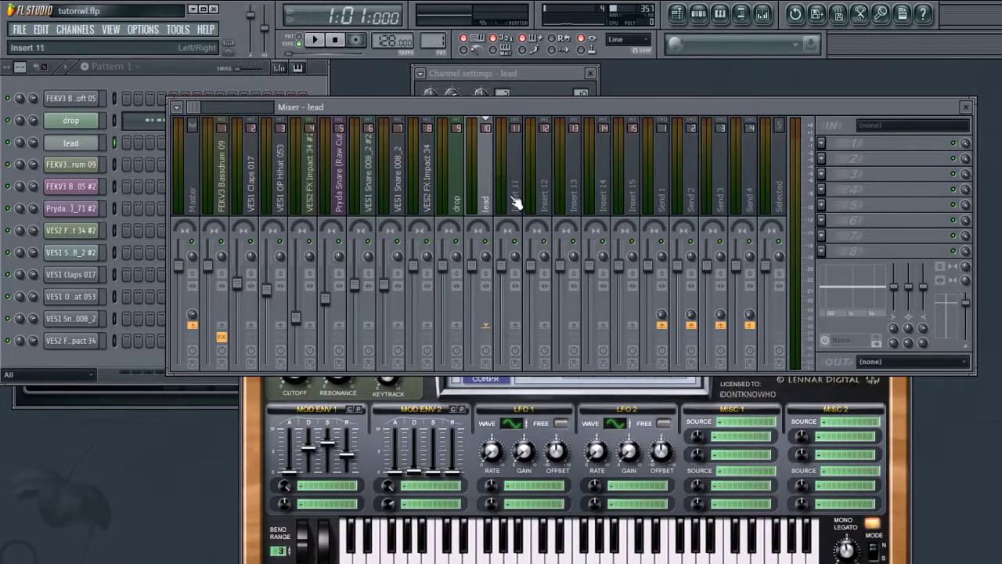
Play the playlist arrangement again from the start to about bar 10, following the clips as they play.
click(677, 17)
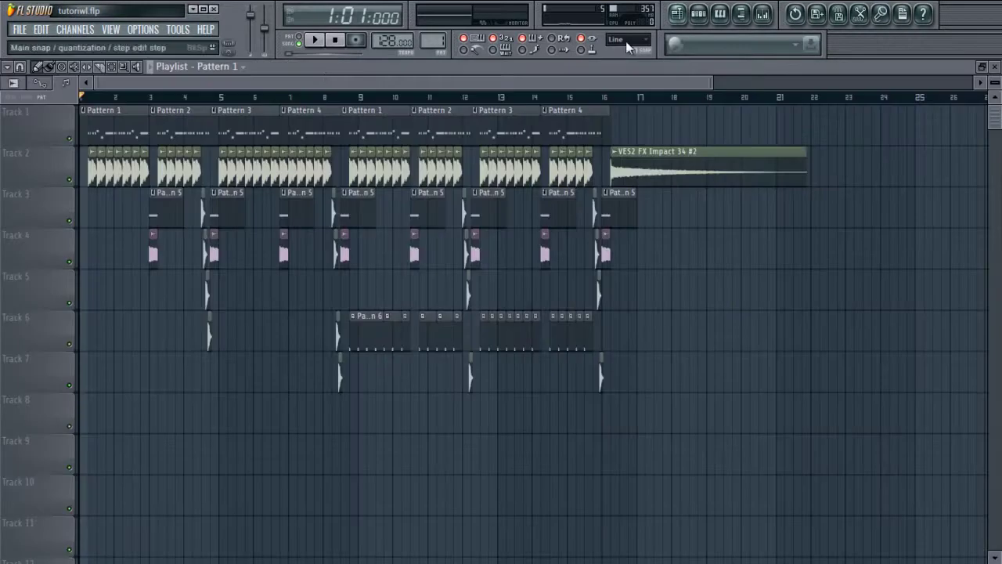
click(314, 41)
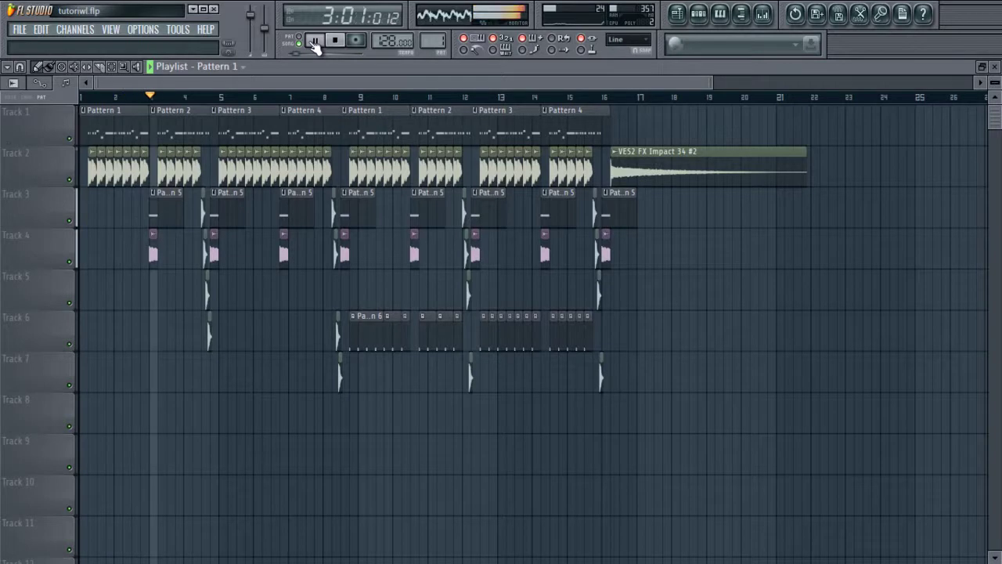
drag(716, 83, 398, 83)
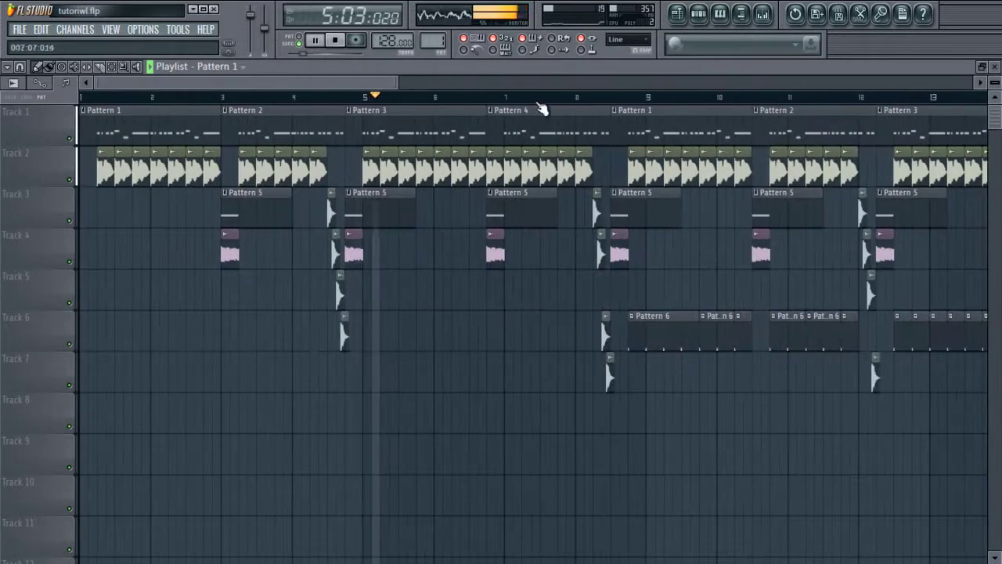
drag(521, 95, 450, 95)
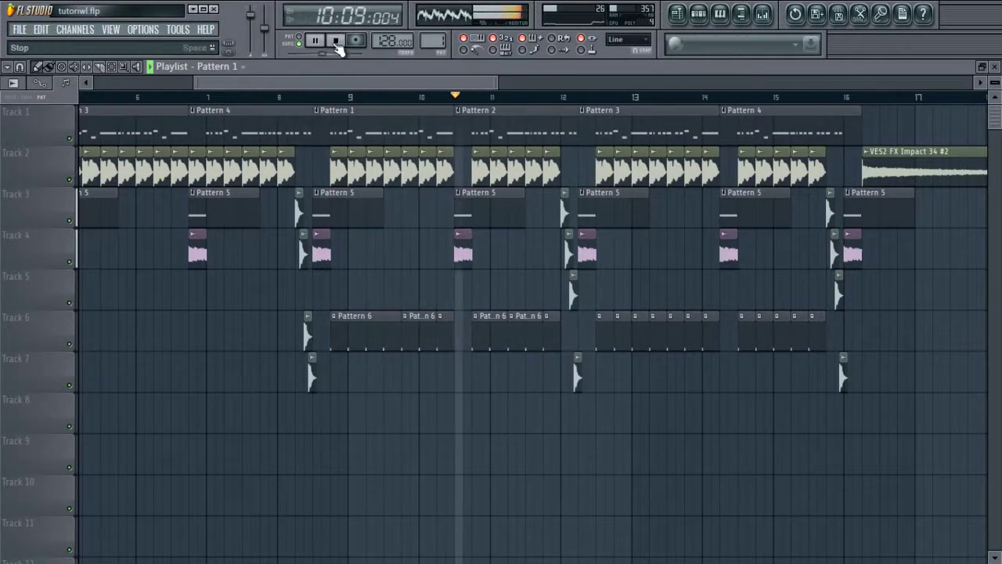
click(335, 41)
Load Fruity Parametric EQ 2 into the first effect slot of the drop mixer track.
click(995, 66)
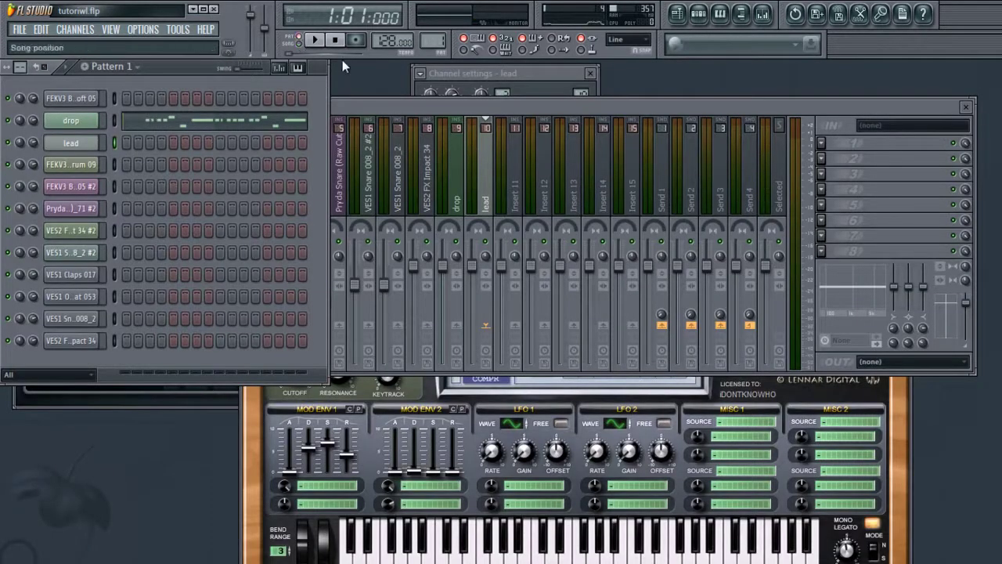
click(490, 192)
click(458, 195)
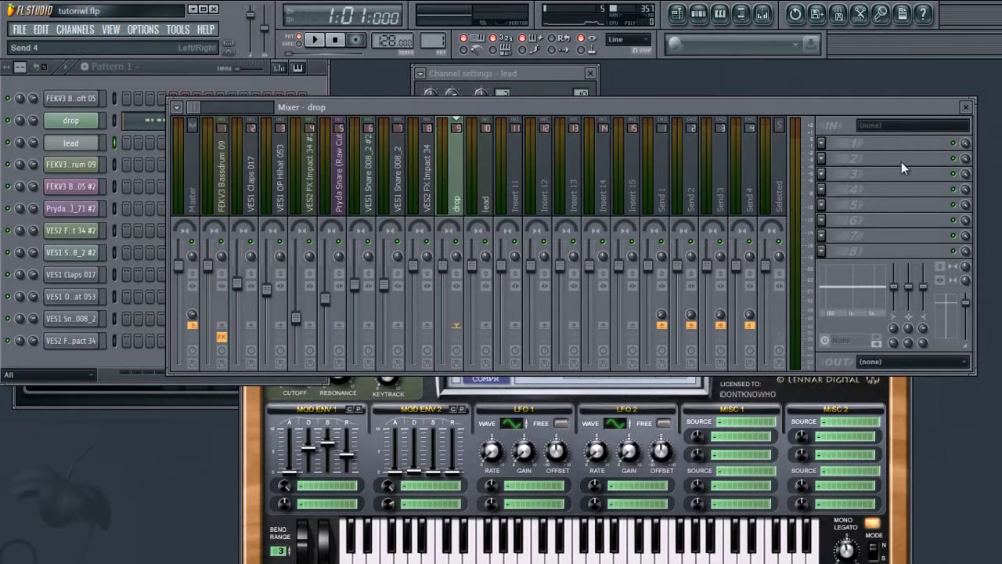
click(822, 143)
click(792, 122)
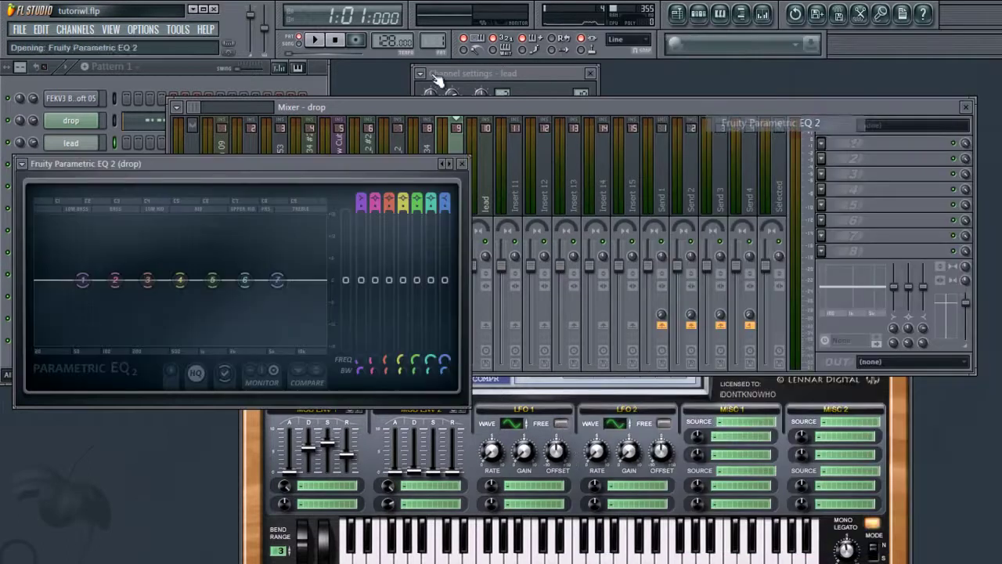
Play the drop pattern and apply the "20Hz + 18kHz cut" preset to the drop track's Fruity Parametric EQ 2.
click(311, 41)
drag(21, 164, 203, 131)
click(204, 131)
mouse_move(224, 172)
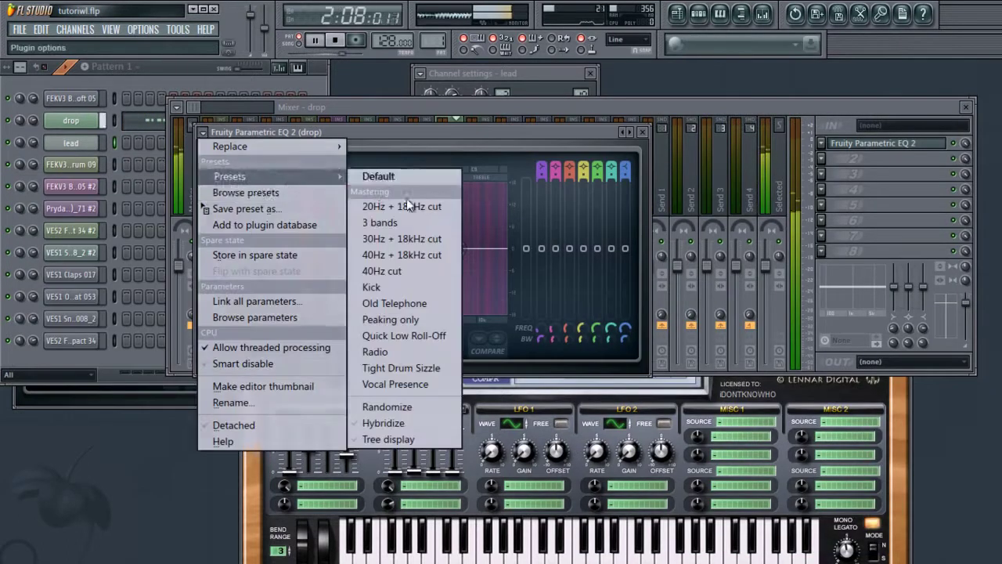
click(436, 209)
Move the high-pass band to about 93 Hz with 68% bandwidth, widen the high cut's bandwidth for a gentler roll-off, and stop playback.
drag(233, 261, 313, 327)
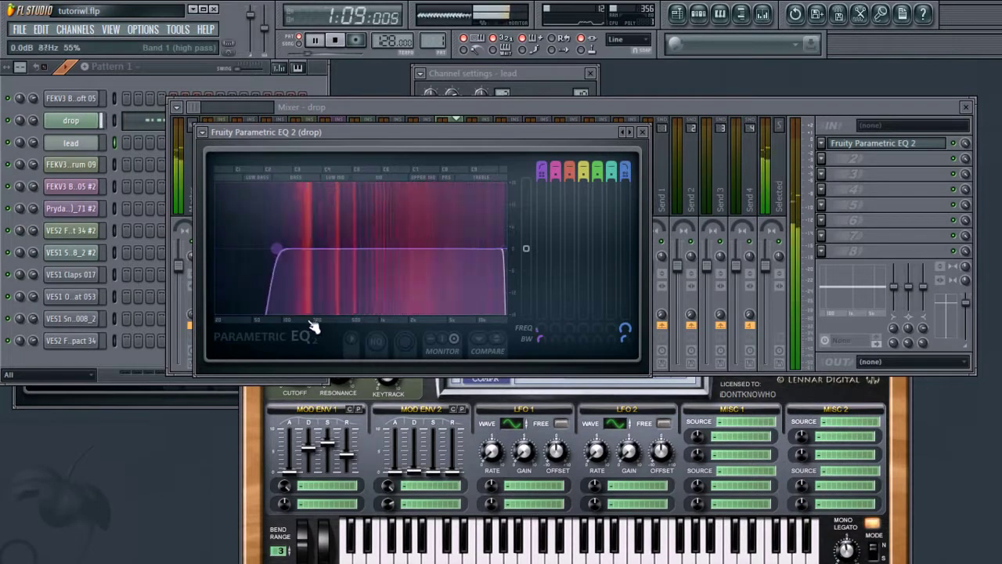
drag(546, 343, 547, 319)
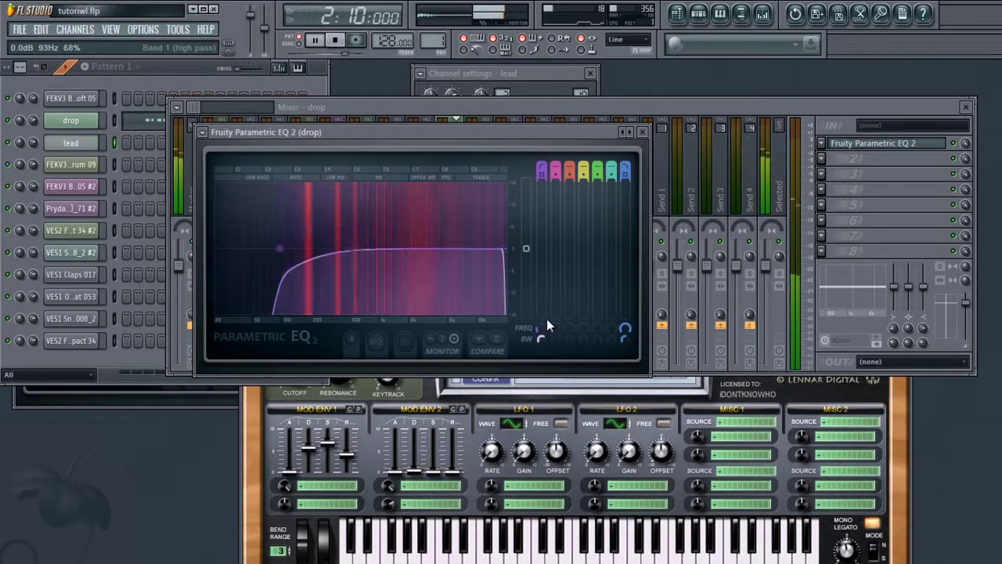
drag(626, 336, 633, 304)
click(334, 40)
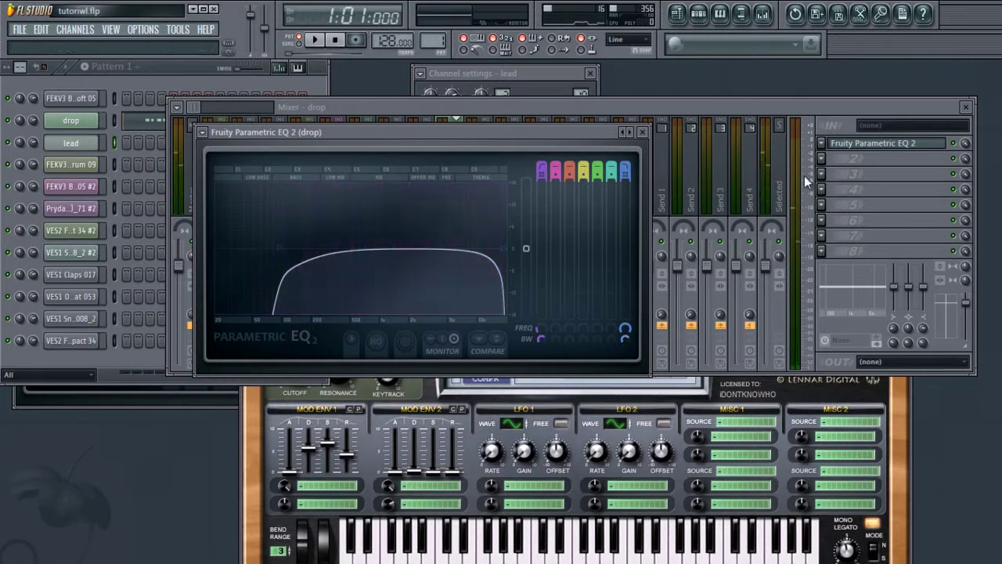
Load a second Fruity Parametric EQ 2 into slot 2 of the drop mixer track and play the pattern.
click(821, 159)
click(803, 104)
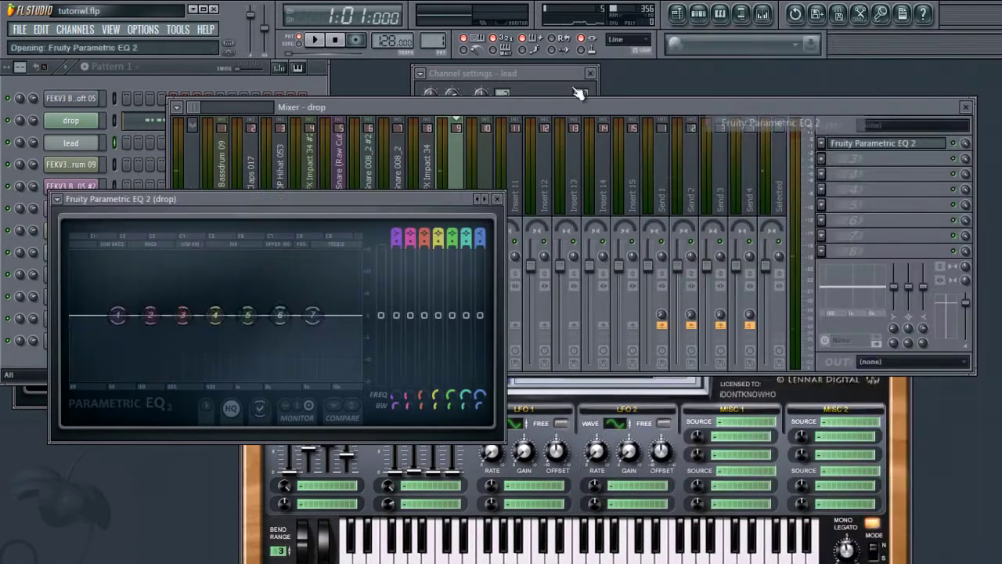
click(316, 41)
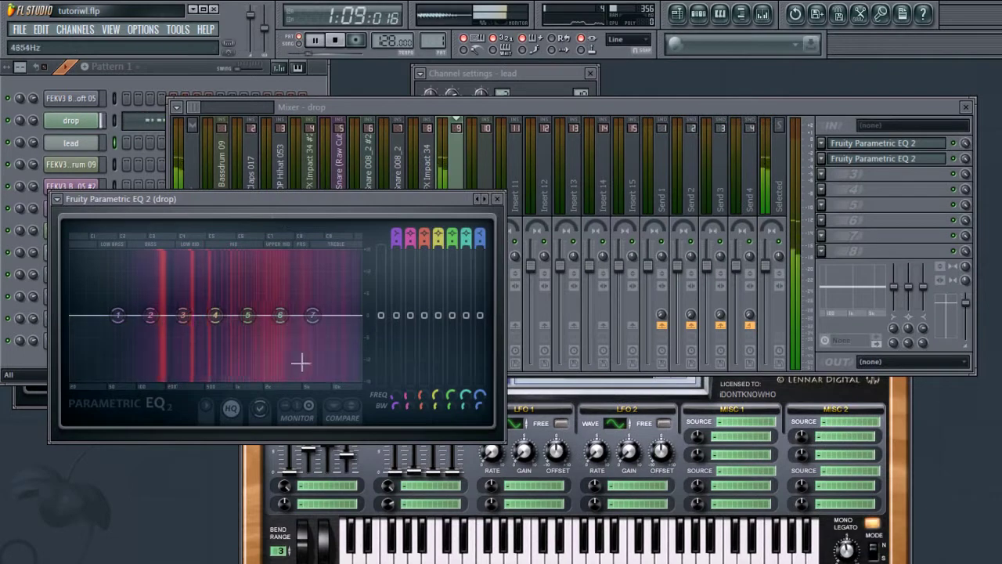
Boost band 6 to about 13.4 dB at 2430 Hz with 10% bandwidth and raise the band 7 high shelf to about 3.8 dB.
drag(287, 327, 284, 235)
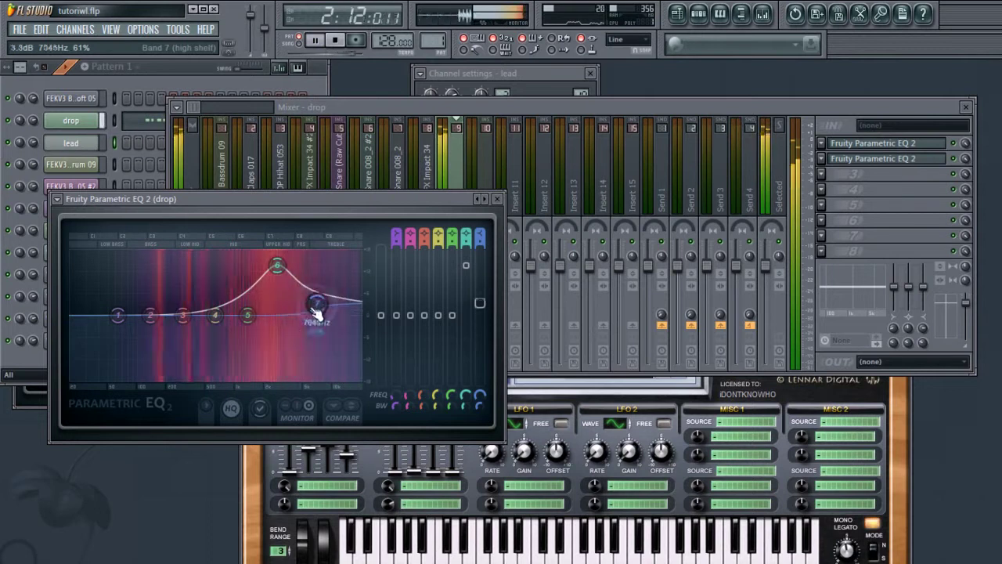
drag(467, 397, 464, 427)
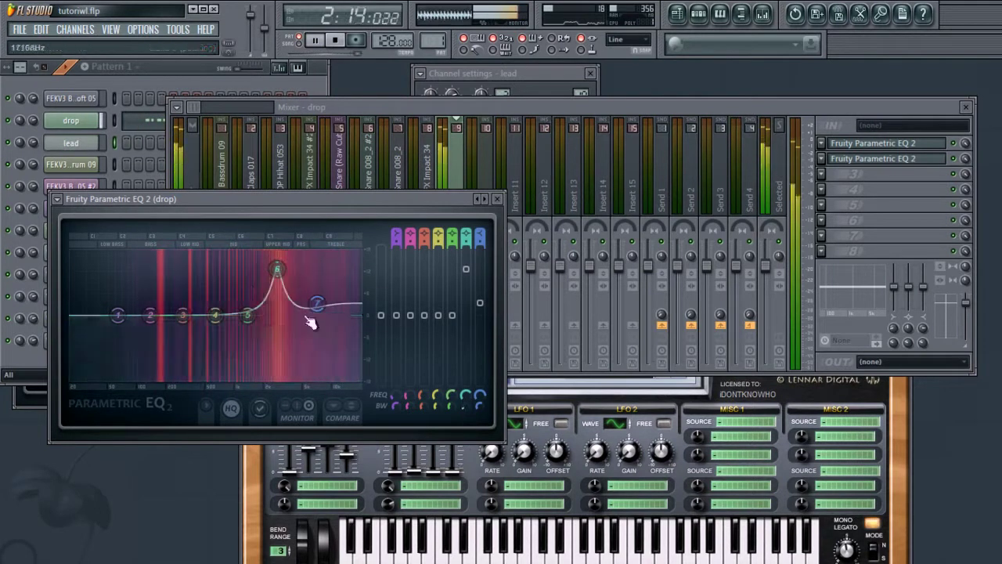
drag(278, 271, 274, 267)
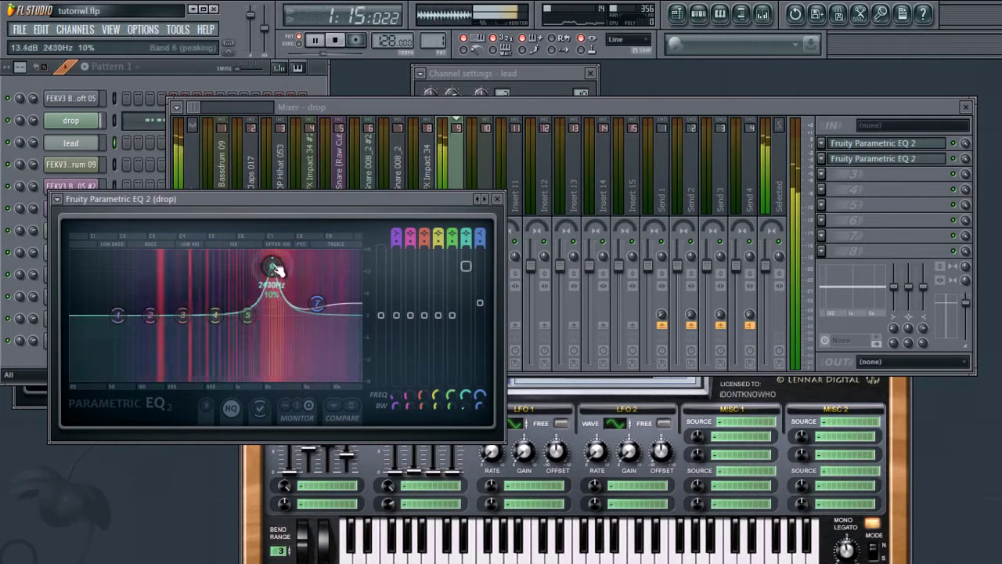
Boost band 3 to about 1.6 dB at 314 Hz and narrow its bandwidth to 14%.
drag(181, 312, 197, 311)
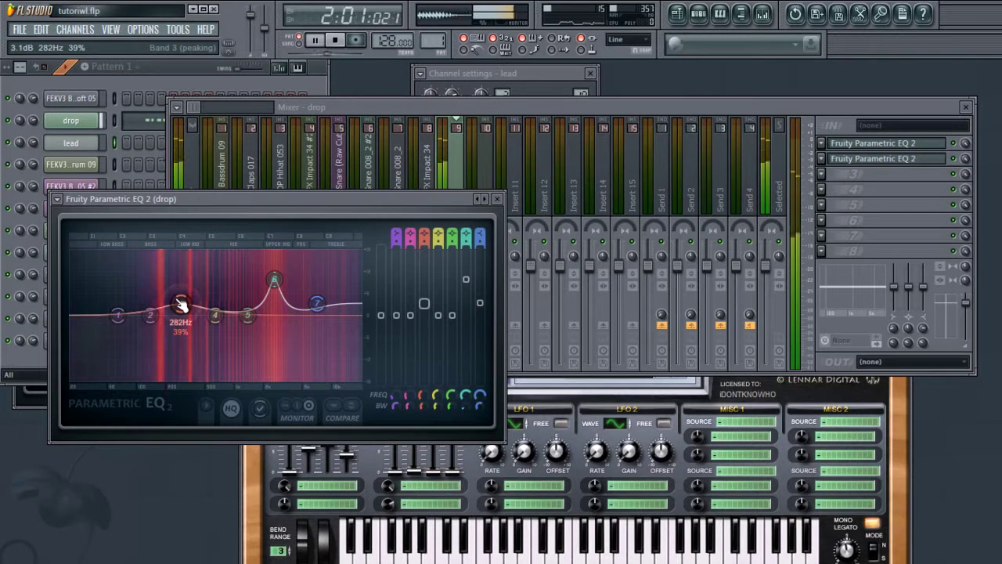
scroll(186, 316, down, 4)
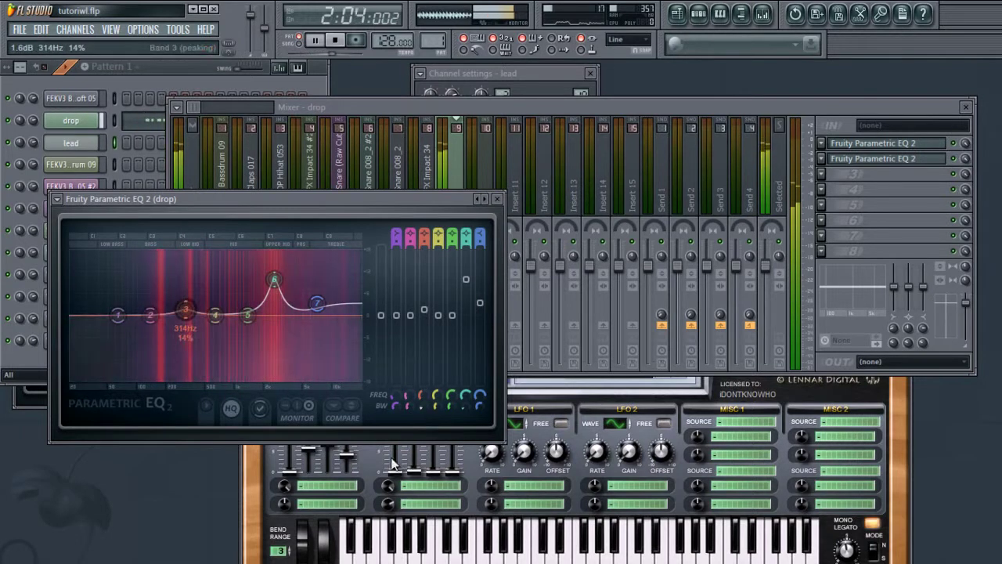
scroll(291, 310, down, 3)
Fine-tune the band 6 peak, lower the band 7 high shelf slightly, and stop playback.
mouse_move(273, 274)
mouse_down()
mouse_move(273, 264)
mouse_move(278, 272)
mouse_up()
drag(318, 304, 319, 310)
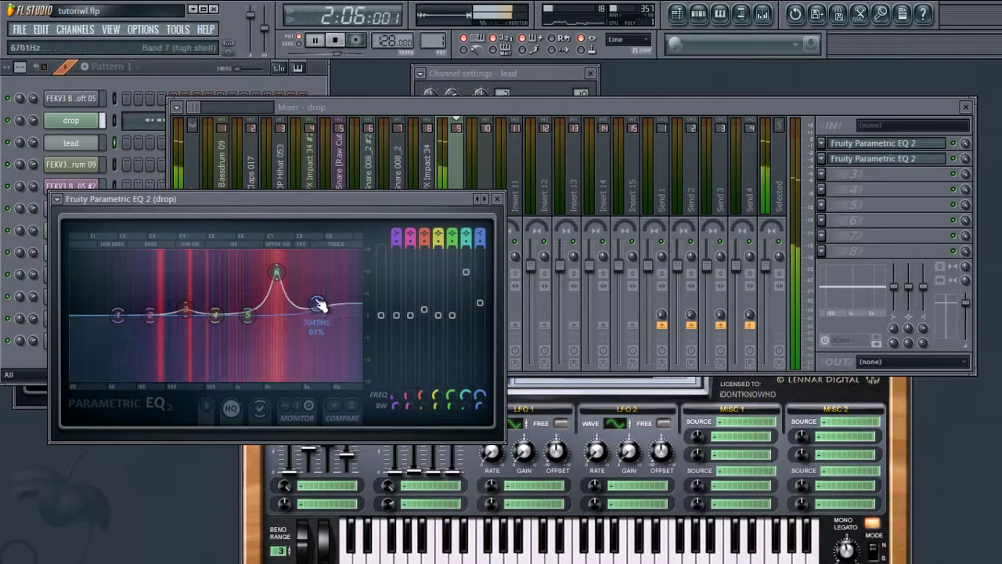
click(334, 40)
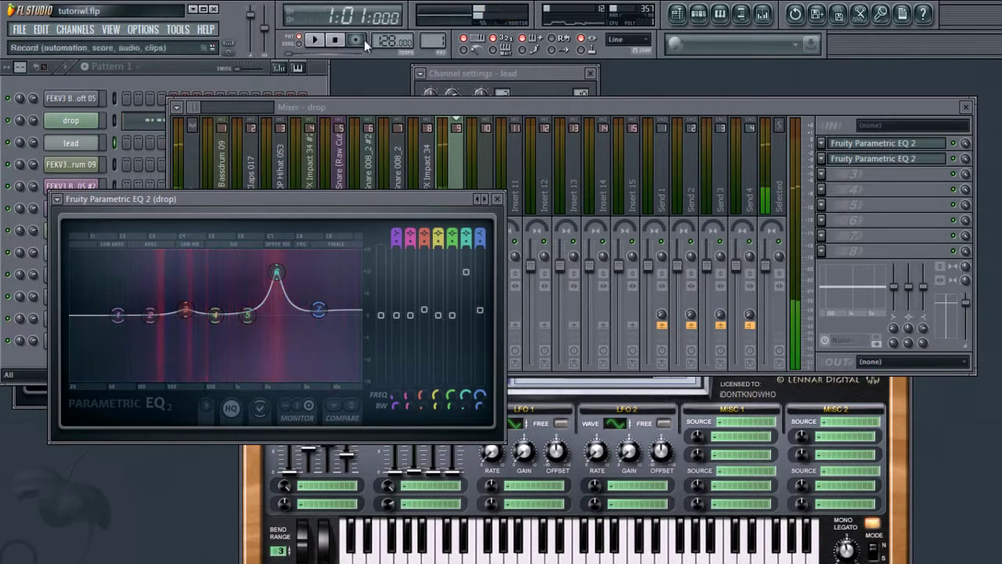
Load Fruity Reeverb into slot 3 of the drop track, set its reverb level to 15%, and audition the sound.
click(821, 179)
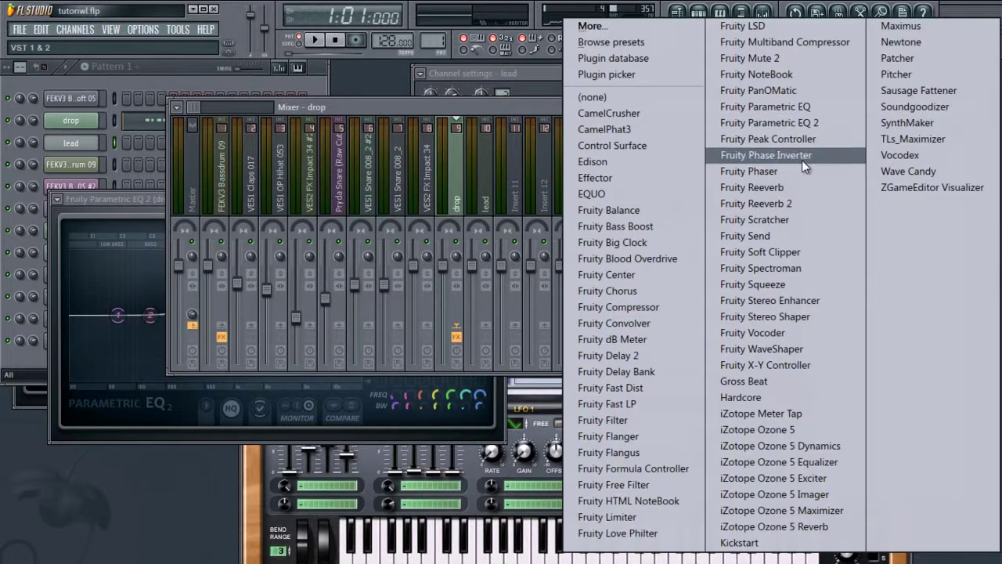
click(774, 187)
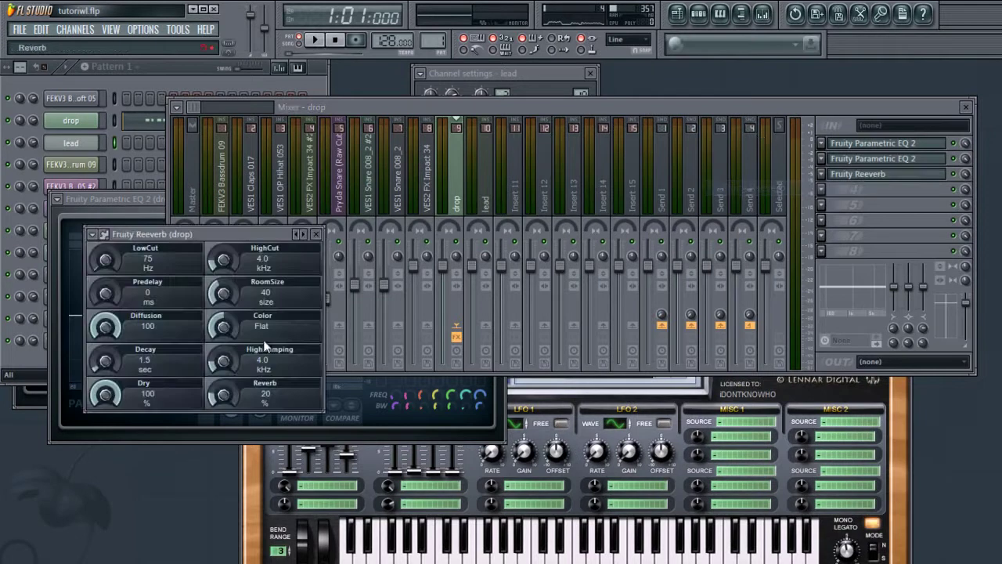
drag(223, 401, 207, 413)
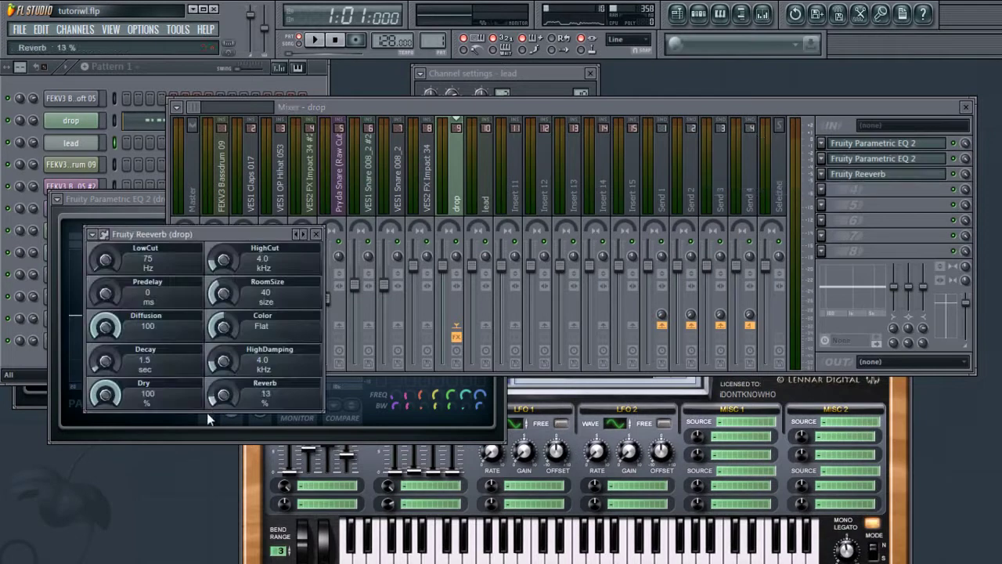
click(314, 40)
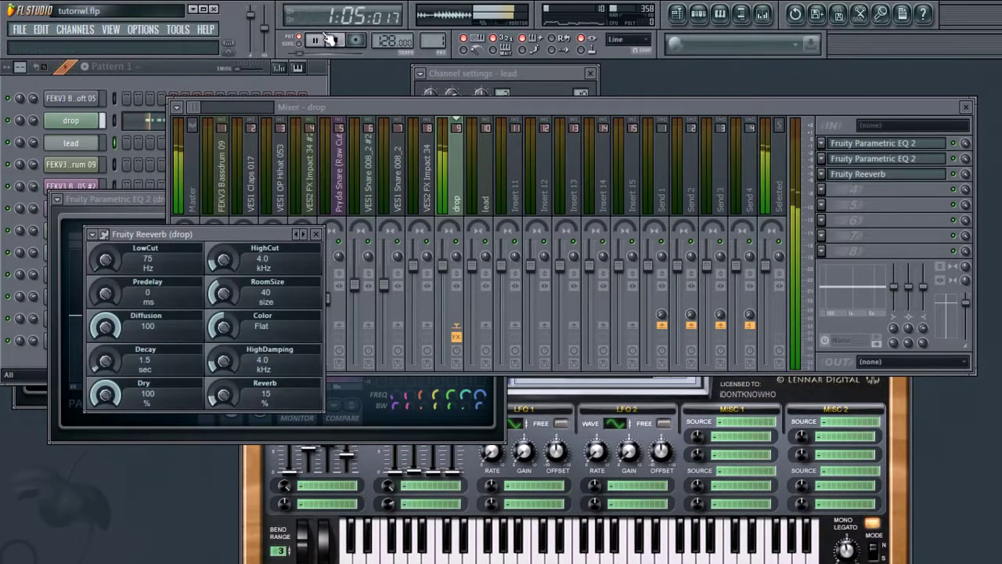
click(335, 41)
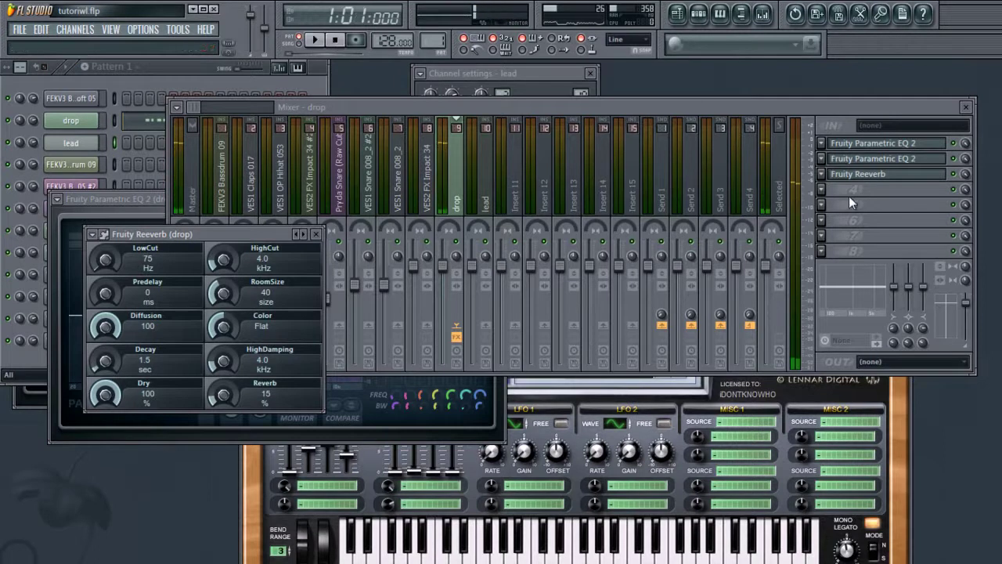
Load Maximus into slot 4 of the drop track and apply its "Clear master RMS" preset.
click(823, 192)
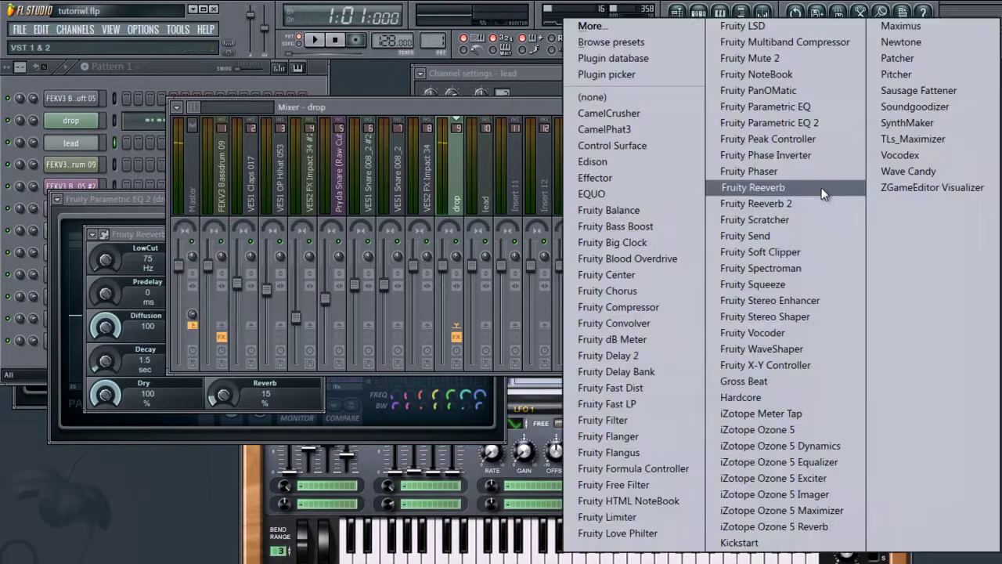
click(901, 28)
click(127, 270)
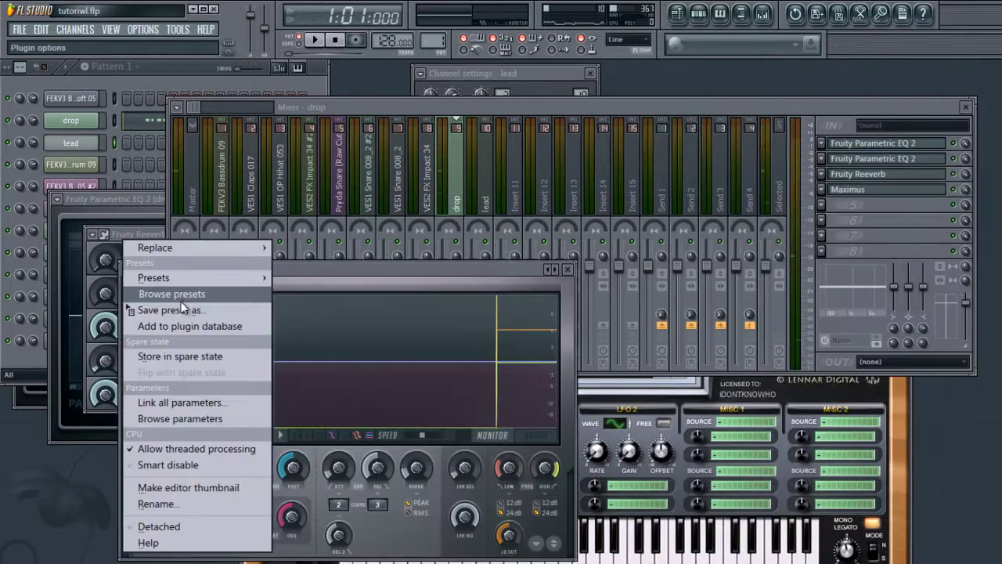
mouse_move(178, 282)
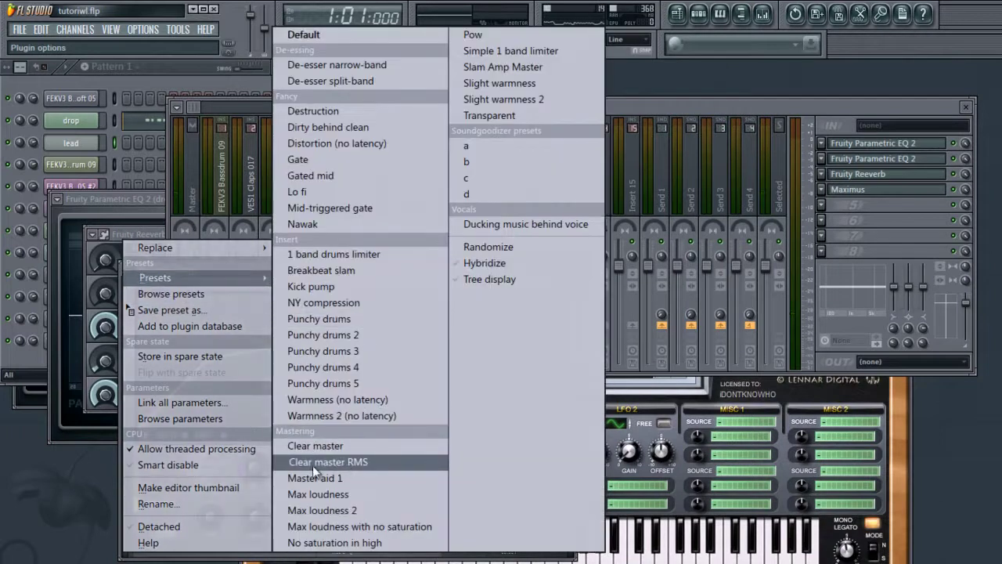
click(342, 460)
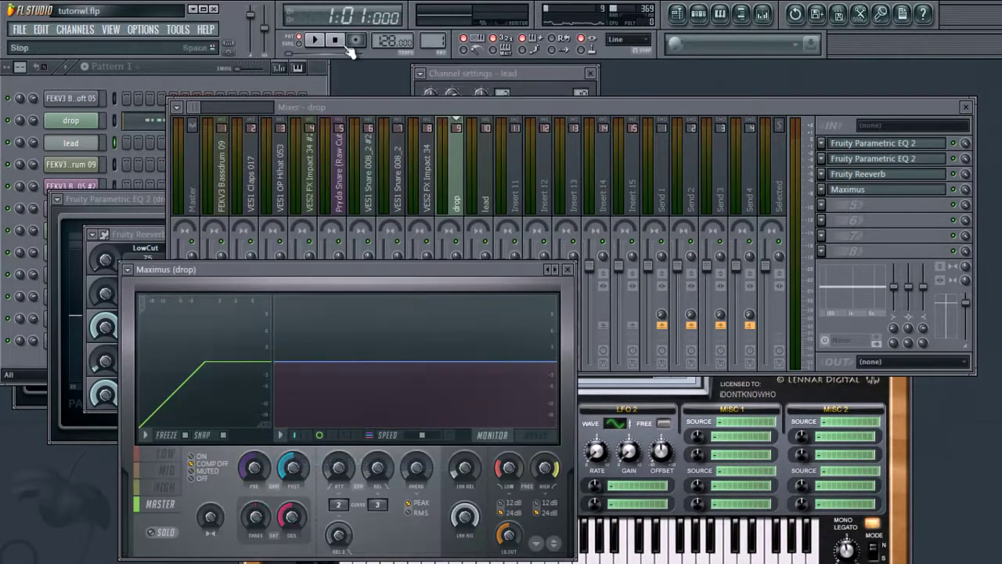
Load Soundgoodizer into slot 5 of the drop track and stop playback after auditioning it.
click(828, 205)
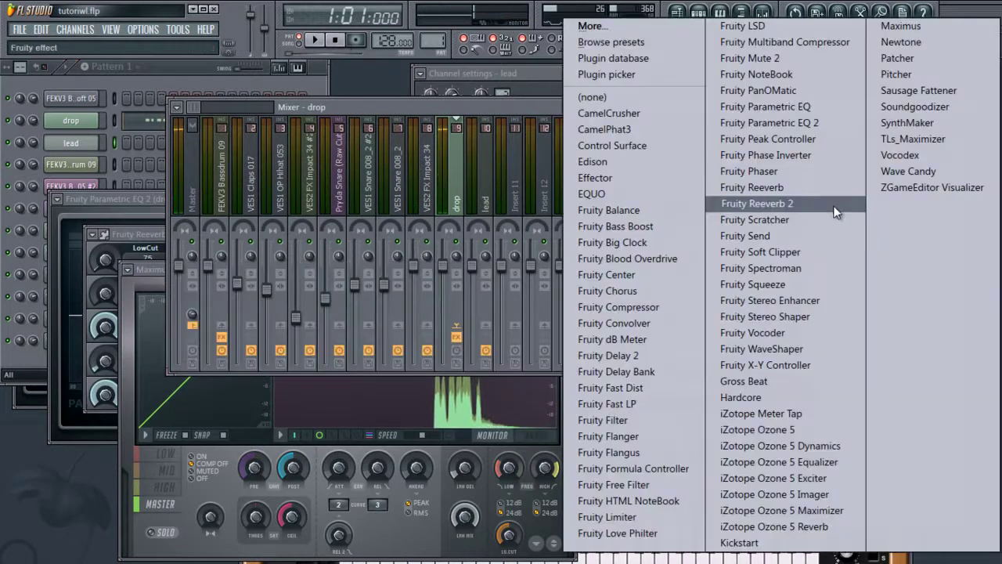
click(908, 107)
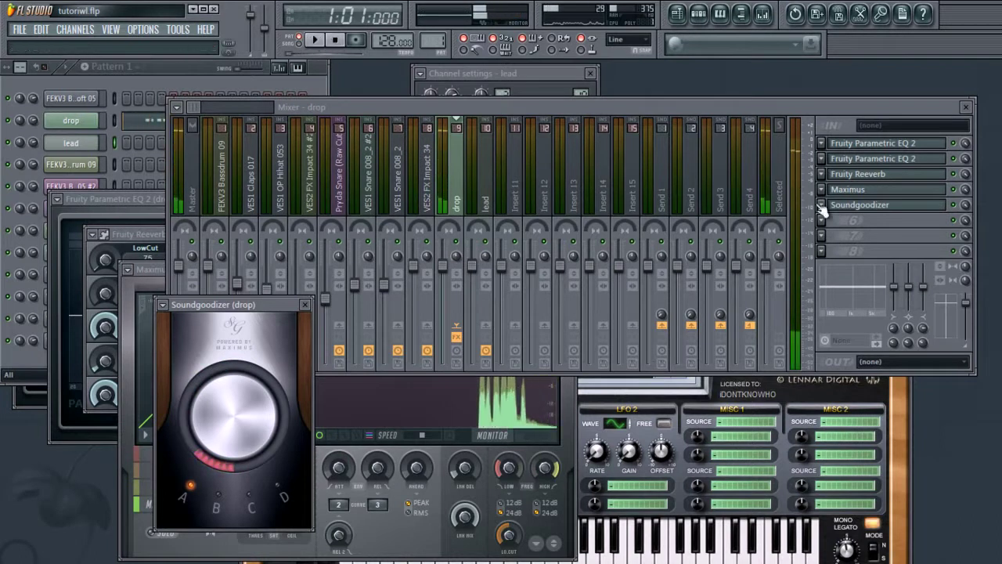
key(space)
Load Sausage Fattener into slot 6 of the drop track, set Fatness to 15% and Color to 10%, and audition the sound.
click(820, 219)
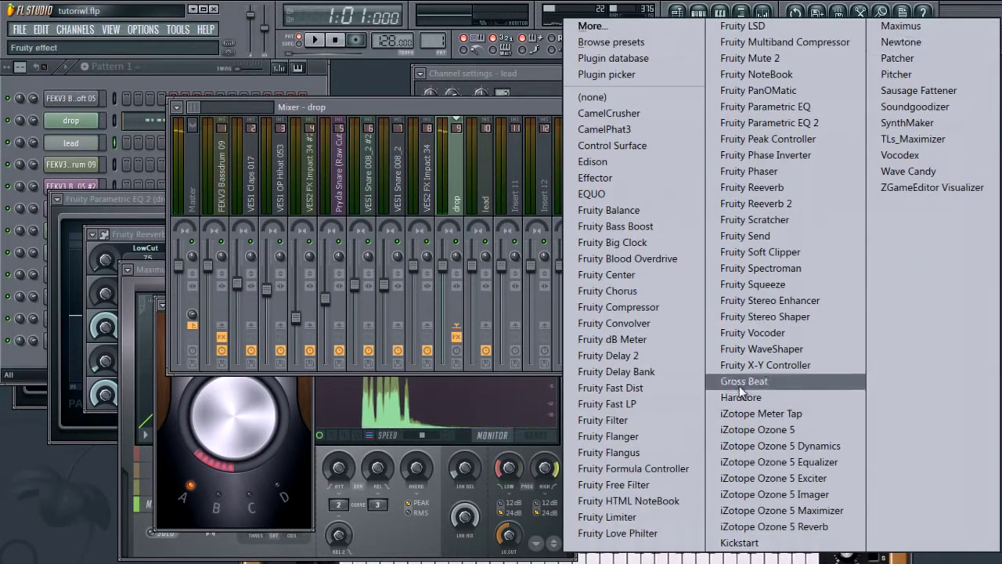
click(904, 90)
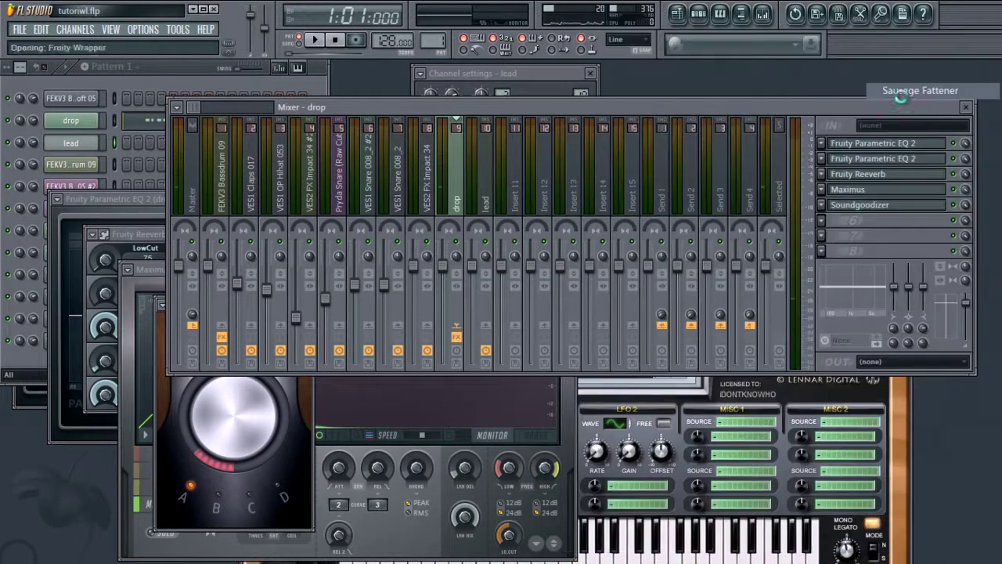
drag(335, 338, 328, 123)
drag(468, 237, 437, 188)
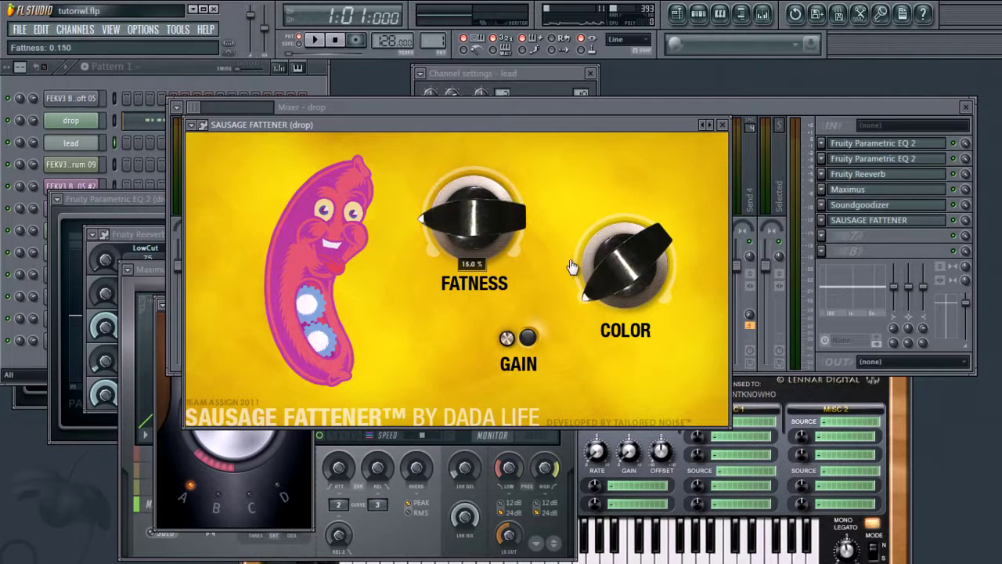
drag(600, 269, 589, 244)
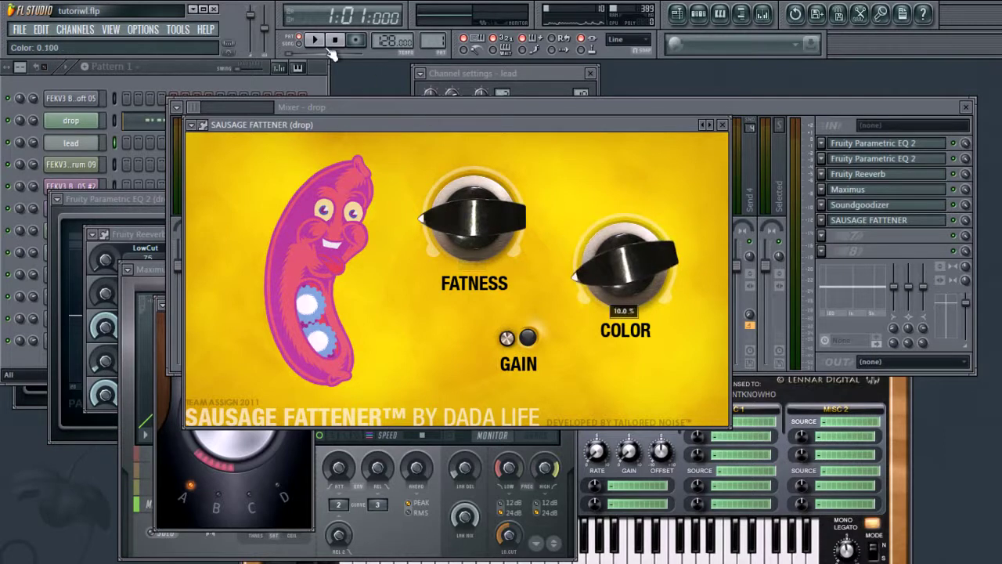
click(315, 39)
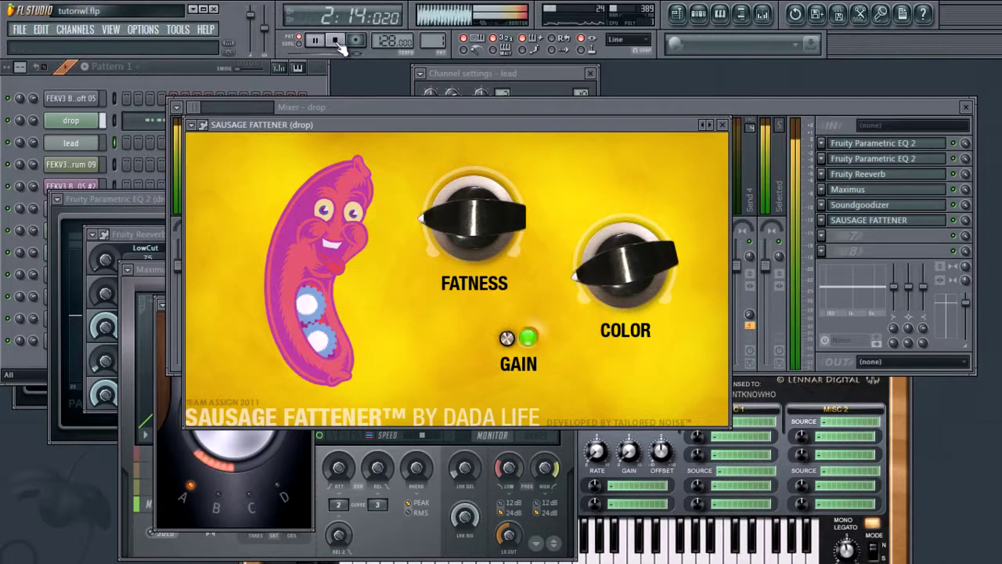
click(337, 43)
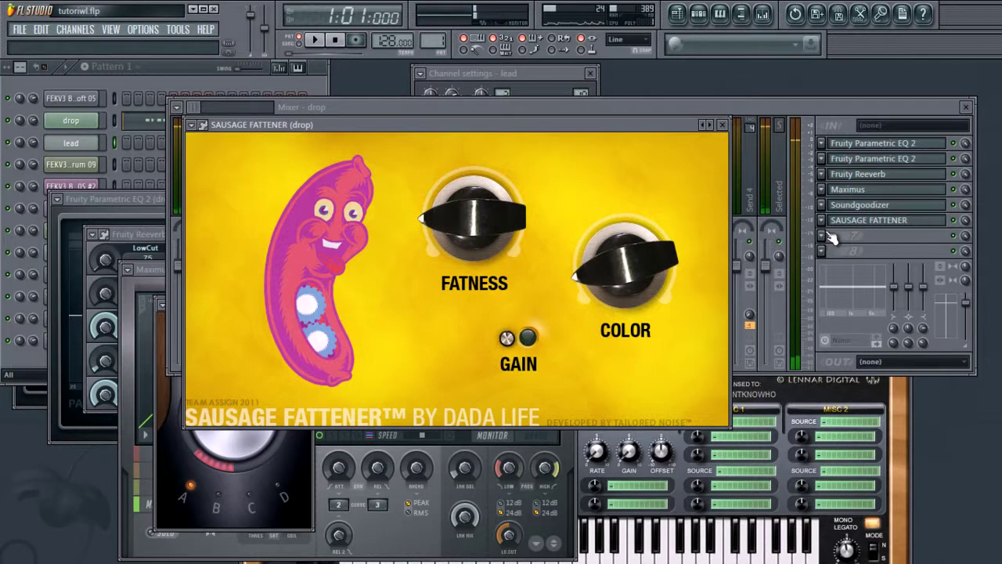
Load Kickstart into slot 7 of the drop track, set its mix to 90%, play the pattern and return to the mixer.
click(826, 235)
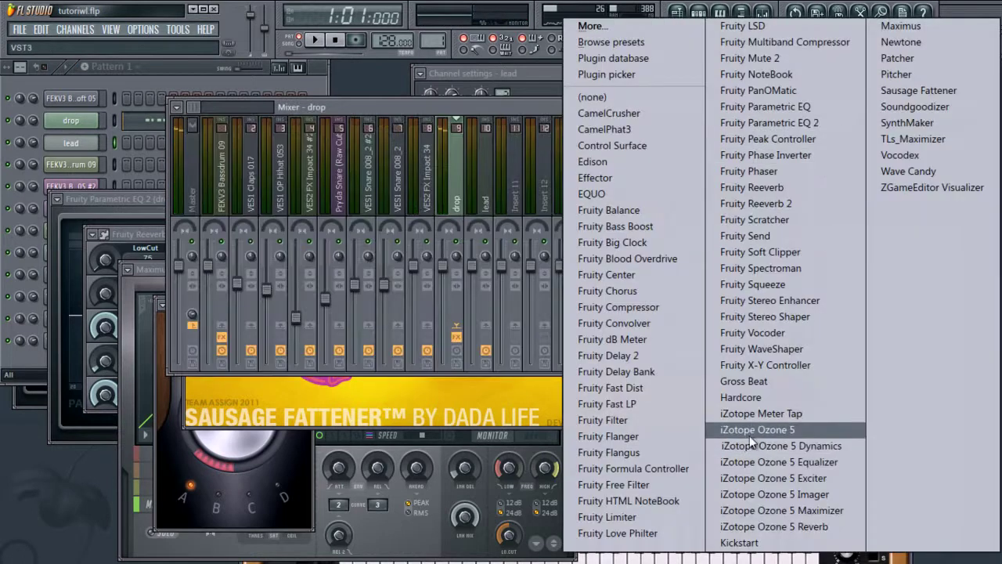
click(769, 546)
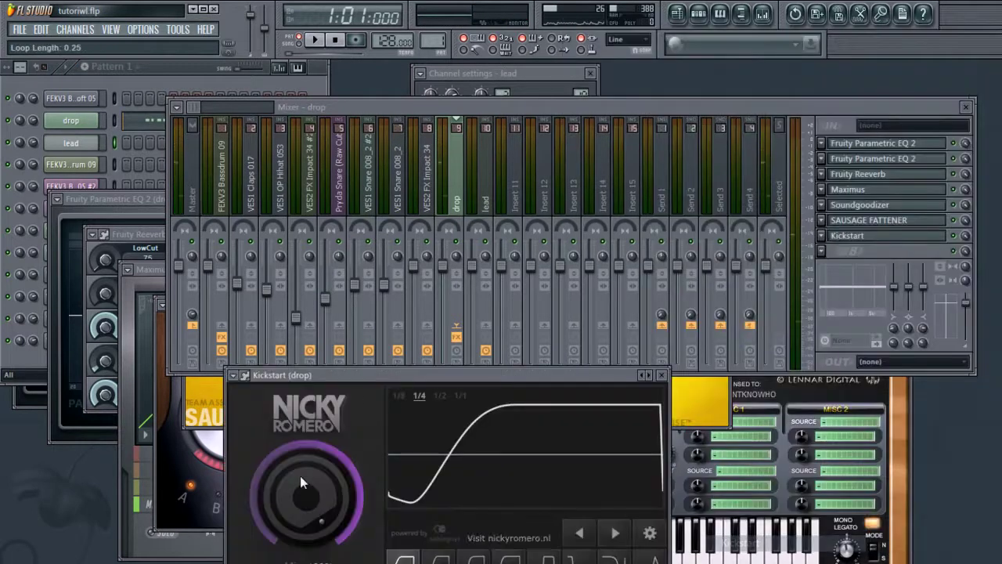
drag(323, 266, 309, 279)
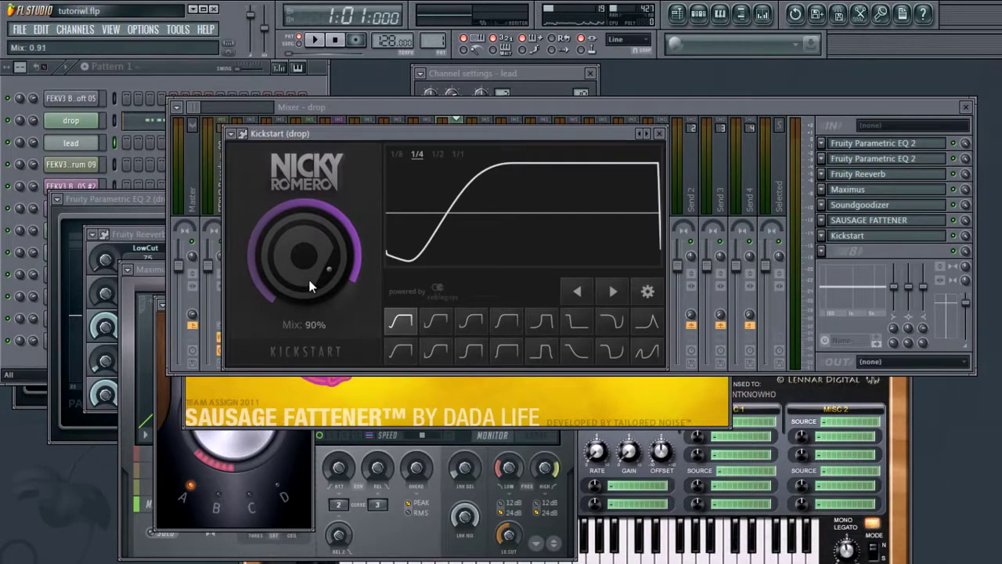
click(317, 41)
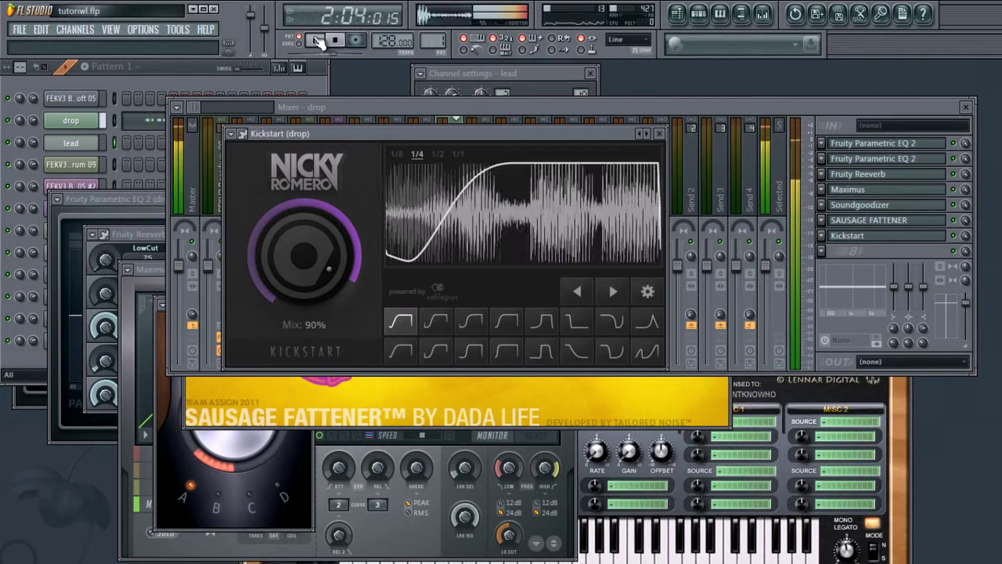
click(648, 107)
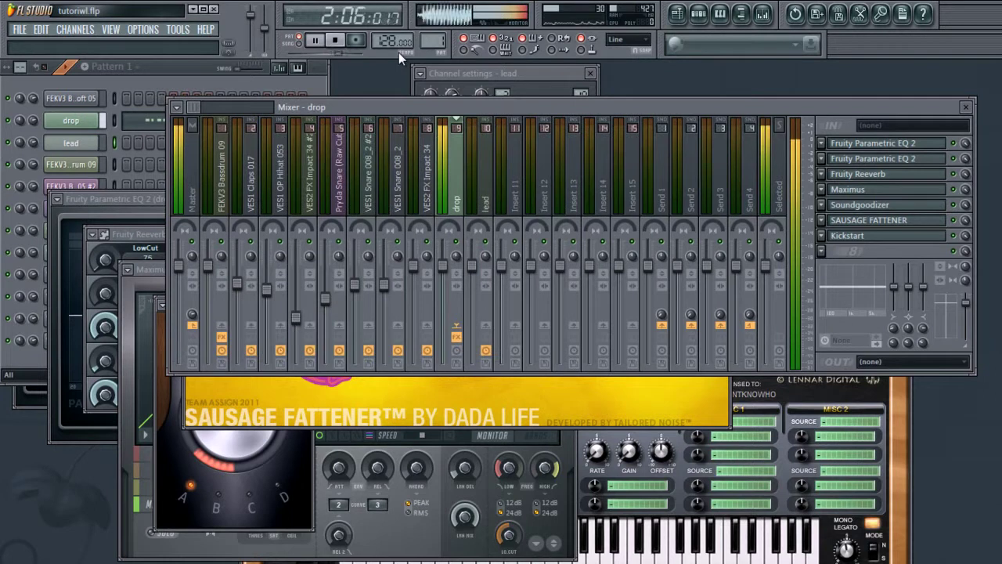
Stop playback, select the lead mixer track, switch to Pattern 5 and audition it.
click(334, 40)
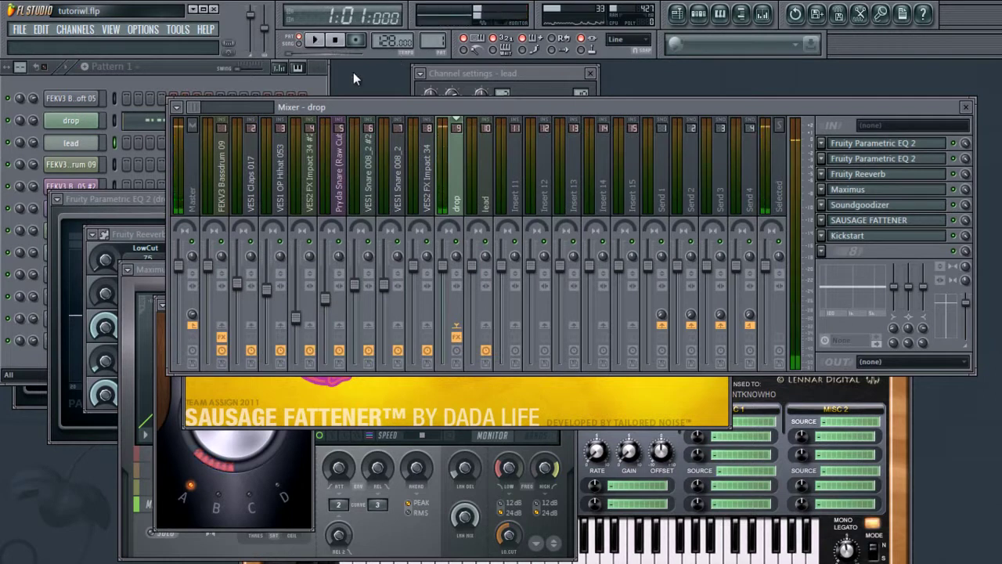
key(F6)
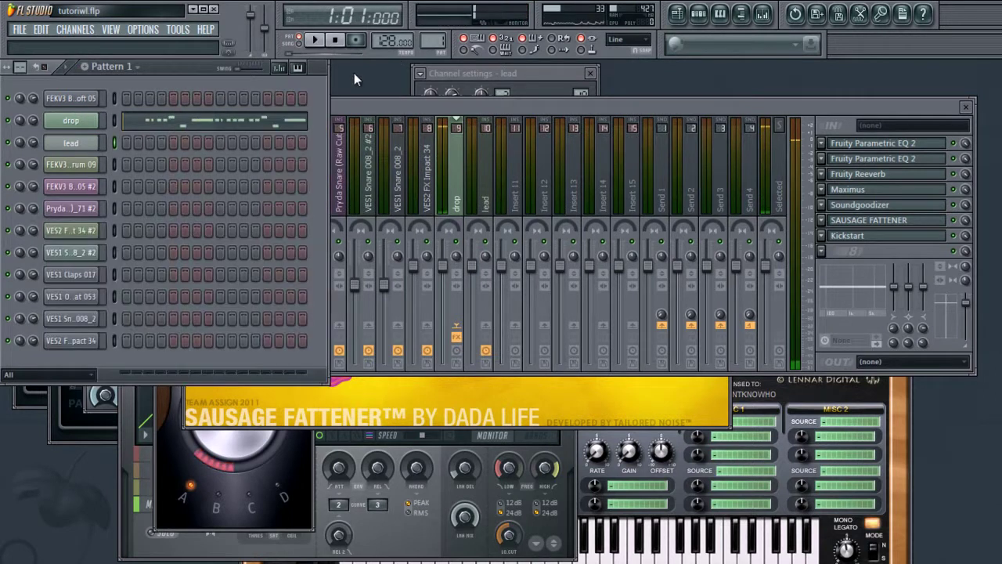
click(486, 195)
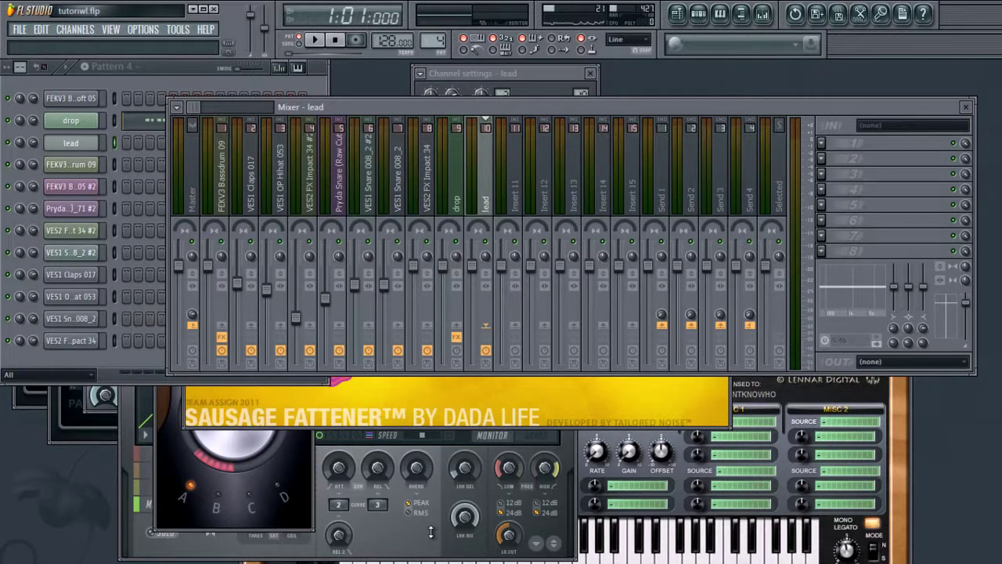
scroll(434, 39, up, 1)
key(F6)
click(314, 39)
click(334, 39)
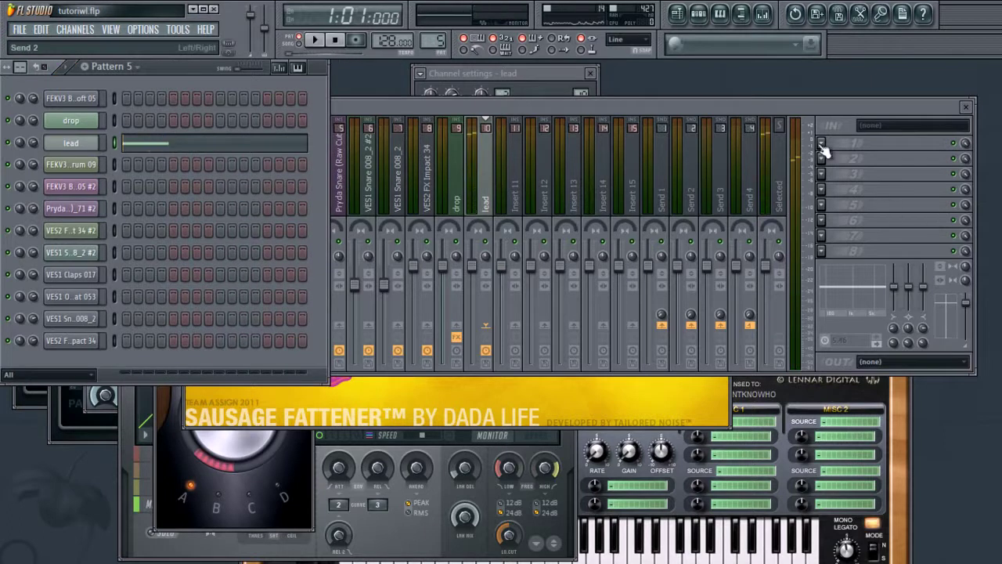
Load Fruity Parametric EQ 2 into slot 1 of the lead track, apply a low- and high-cut preset, raise the high-pass frequency slightly and audition it.
click(822, 145)
click(789, 123)
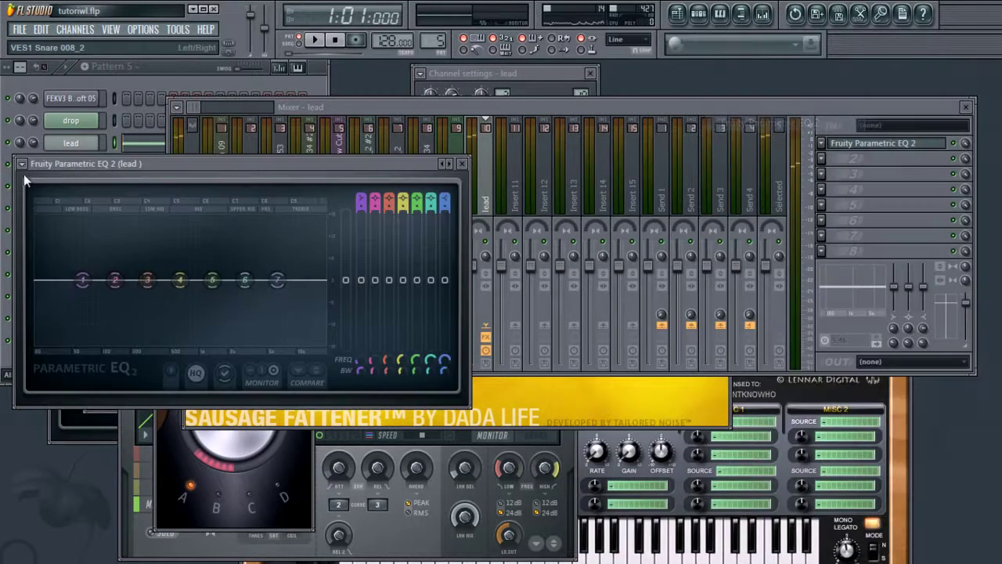
click(22, 164)
mouse_move(83, 210)
click(188, 243)
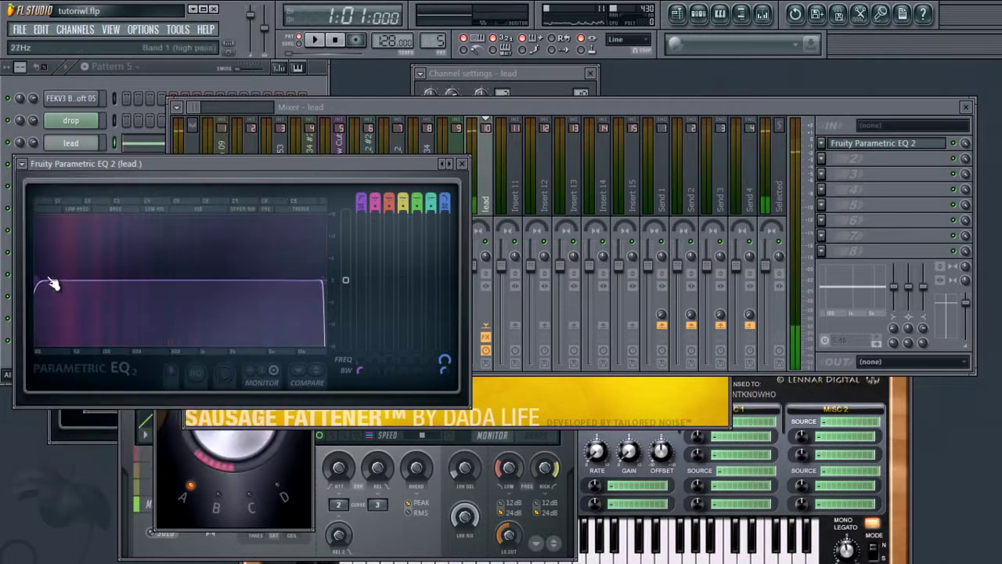
key(space)
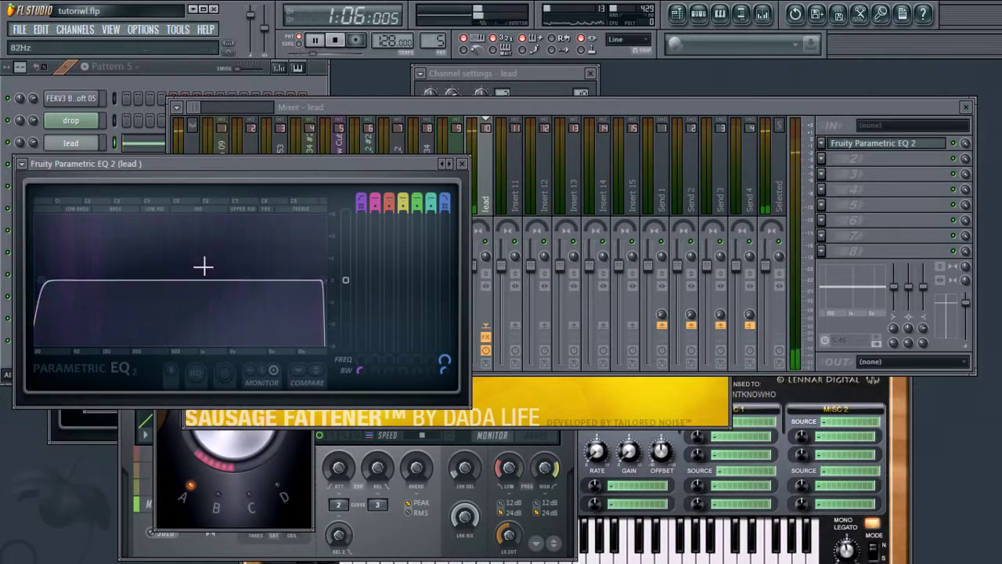
key(space)
Load Maximus into slot 2 of the lead track, apply its "Clear master RMS" preset and audition the pattern.
click(821, 160)
click(821, 160)
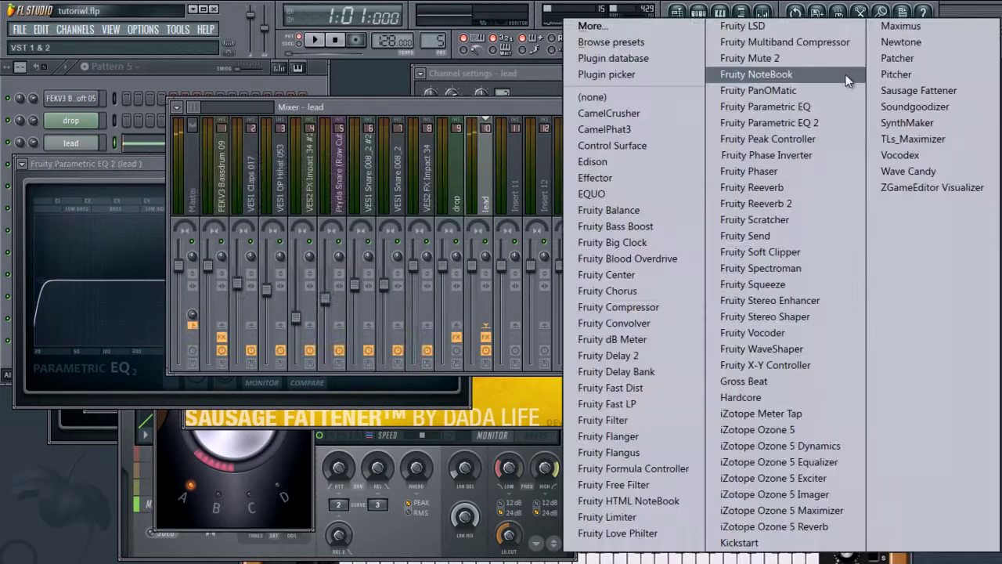
click(910, 29)
drag(75, 199, 99, 194)
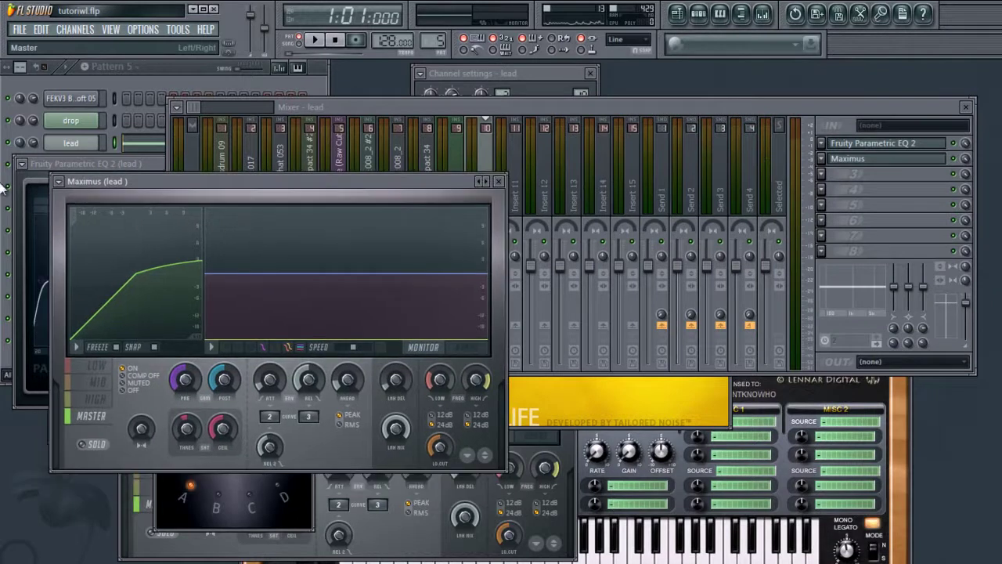
key(F6)
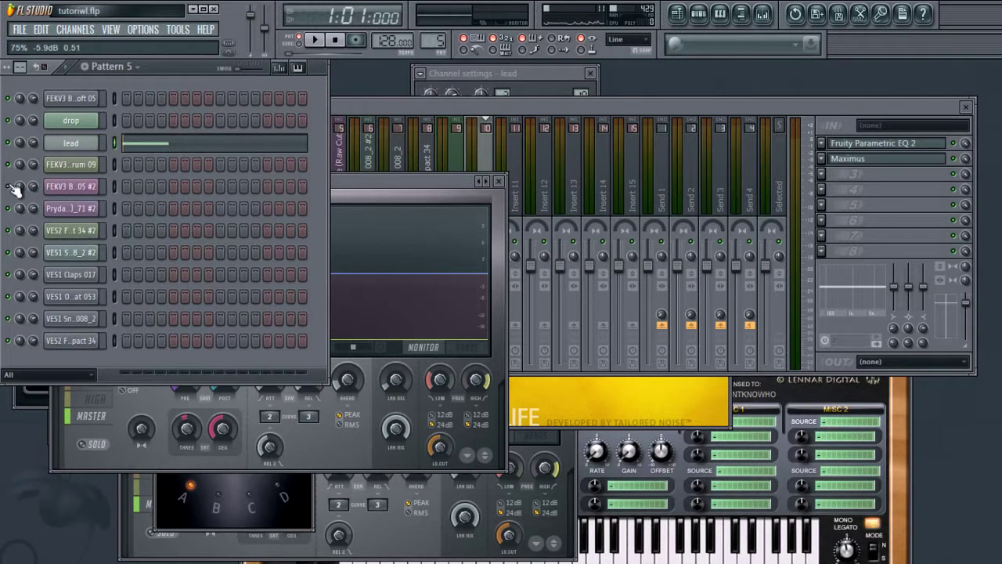
drag(455, 179, 666, 115)
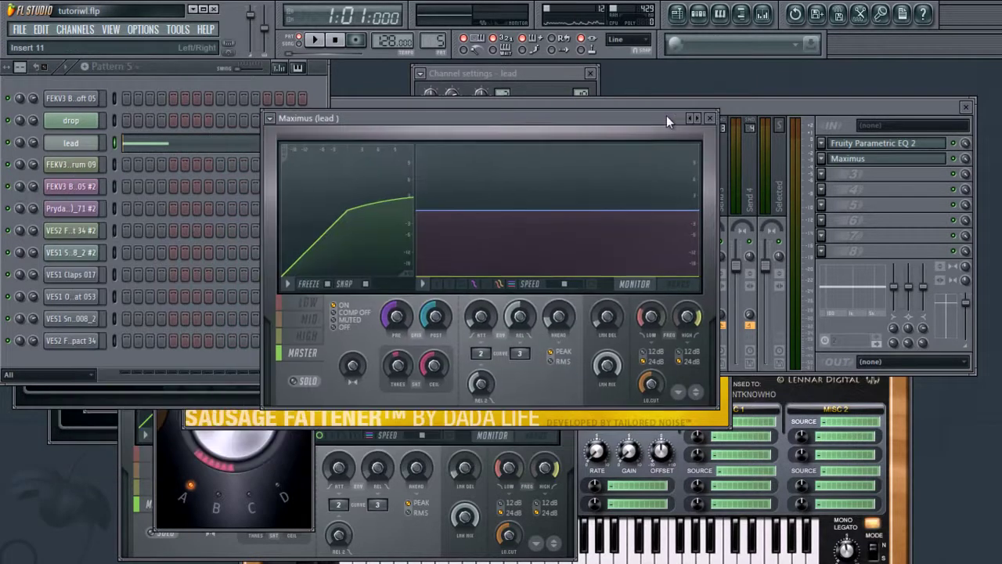
click(271, 117)
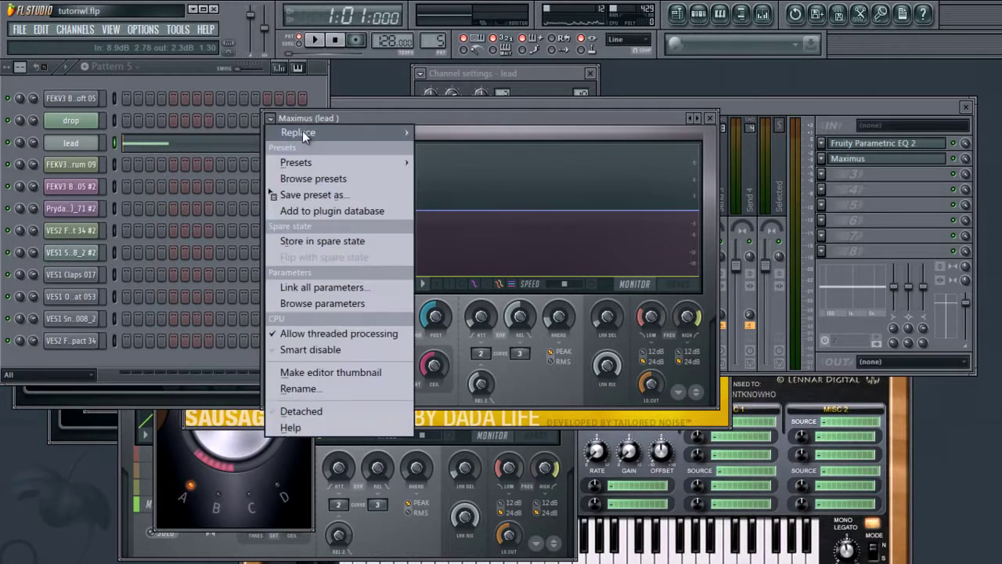
mouse_move(309, 162)
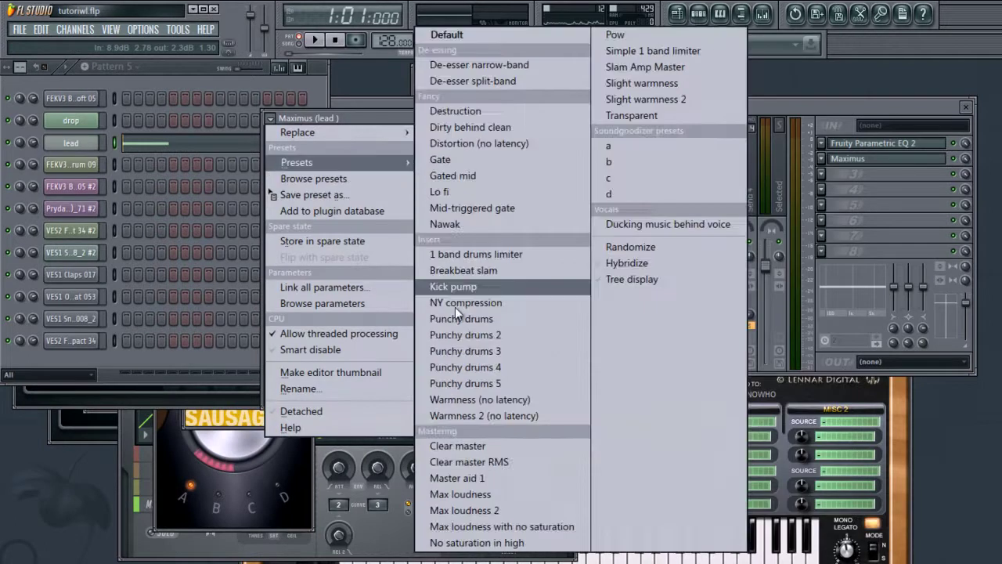
click(480, 457)
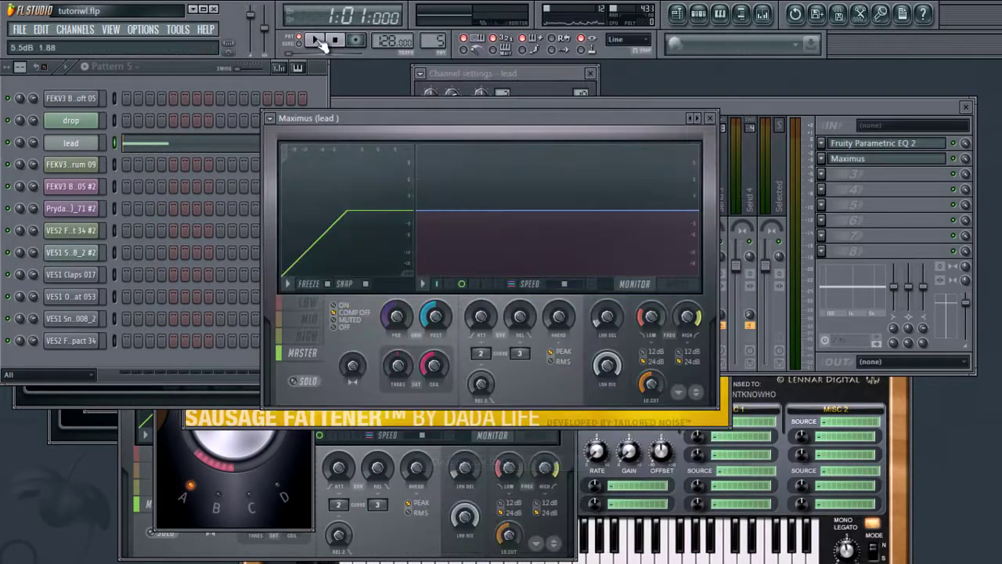
click(316, 39)
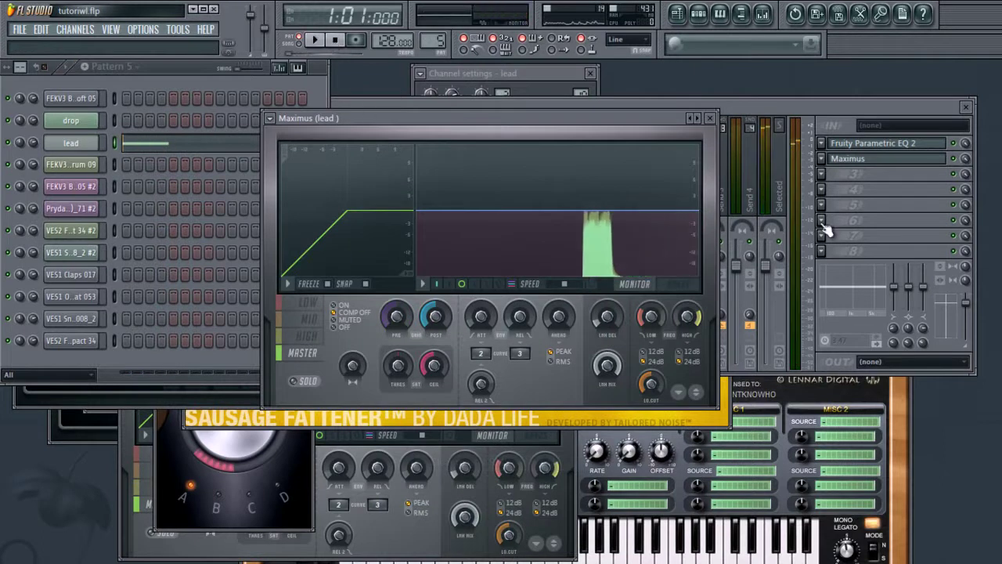
Load Soundgoodizer into slot 3 of the lead track and audition the pattern.
click(846, 173)
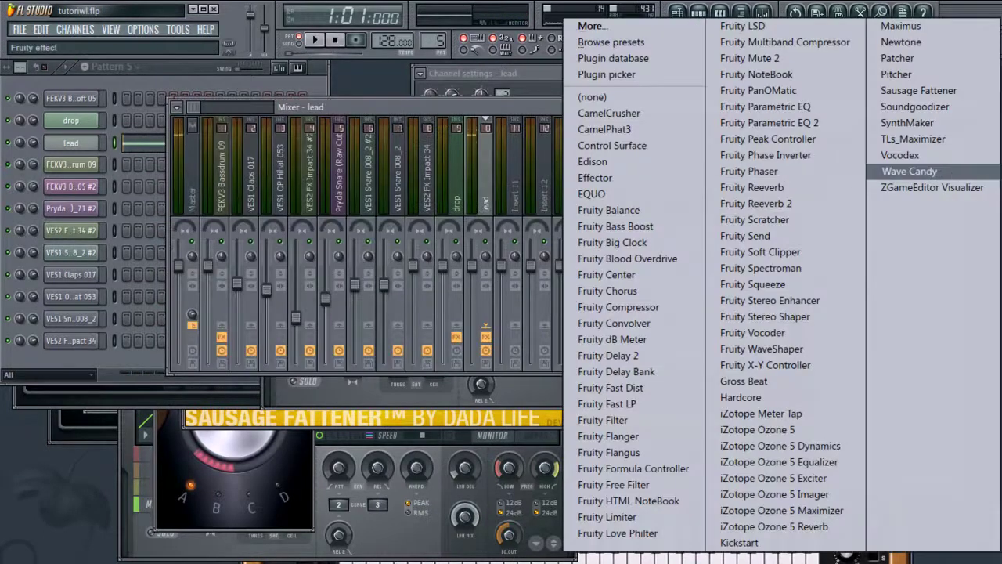
click(917, 106)
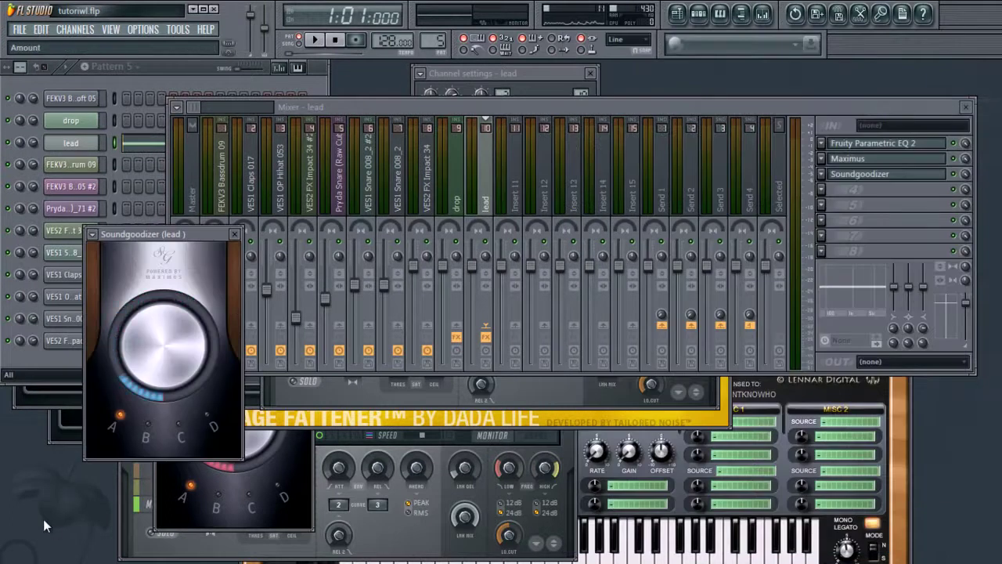
click(315, 40)
key(space)
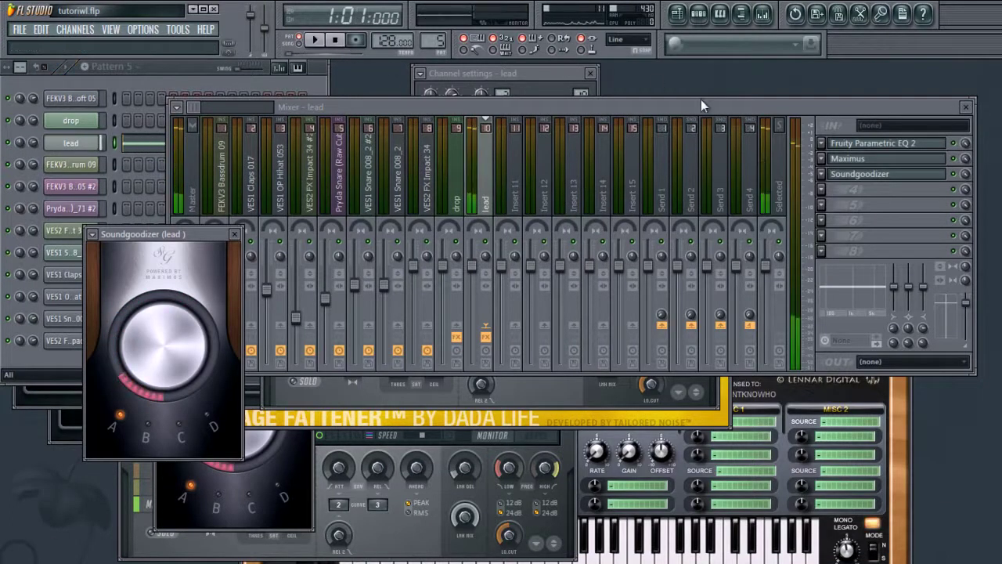
Load Fruity Reeverb into slot 4 of the lead track, set Reverb to 15% and audition the pattern.
click(824, 190)
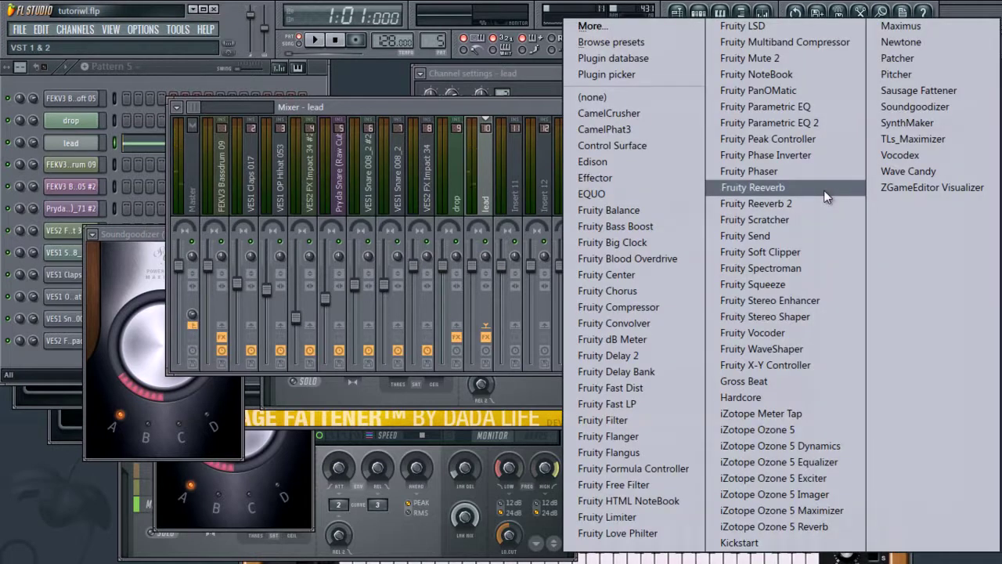
click(825, 190)
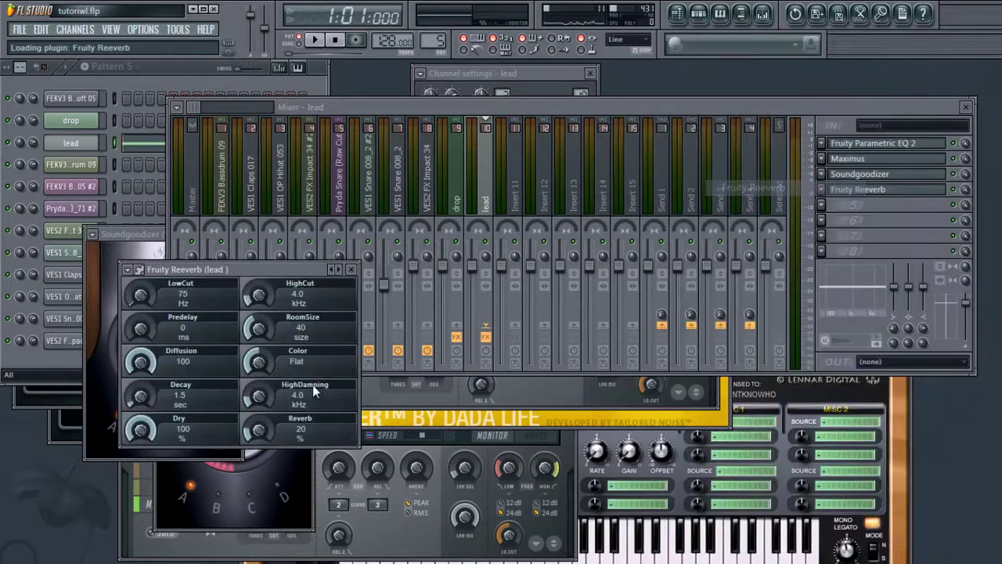
scroll(255, 434, down, 1)
scroll(259, 432, up, 1)
key(space)
key(space)
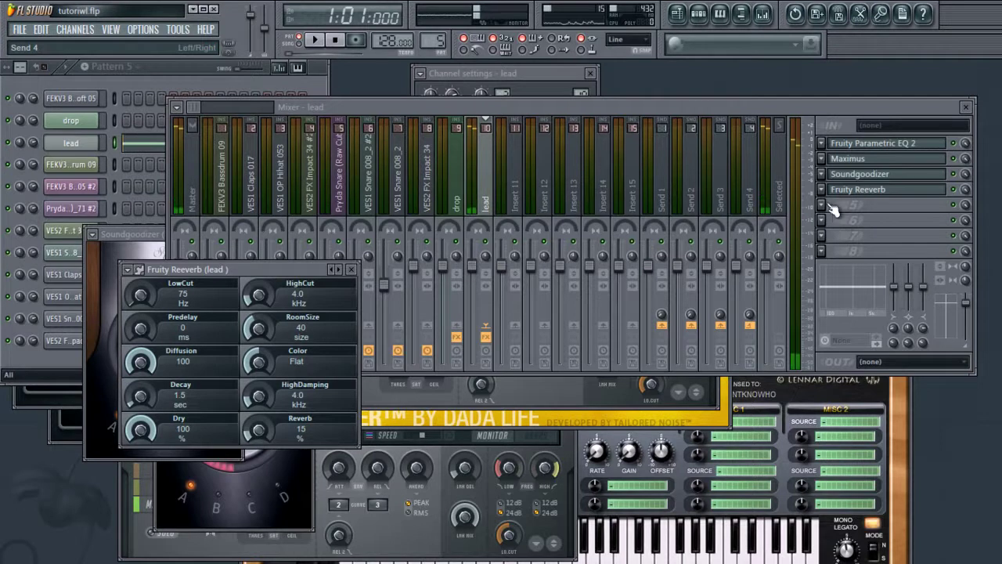
Load Sausage Fattener into slot 5 of the lead track, set Fatness to 10% and Color to 5%, and audition the sound.
click(827, 203)
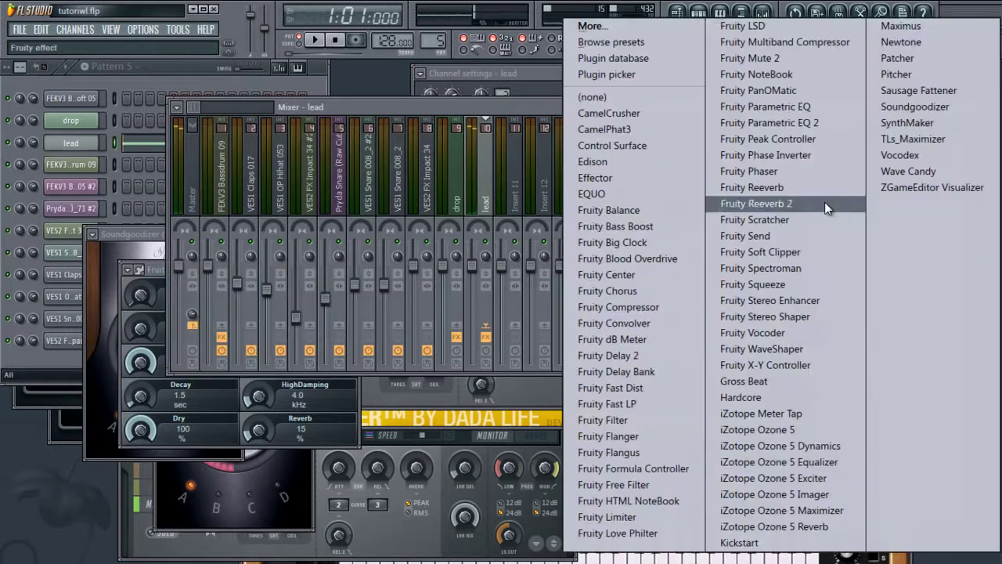
click(909, 96)
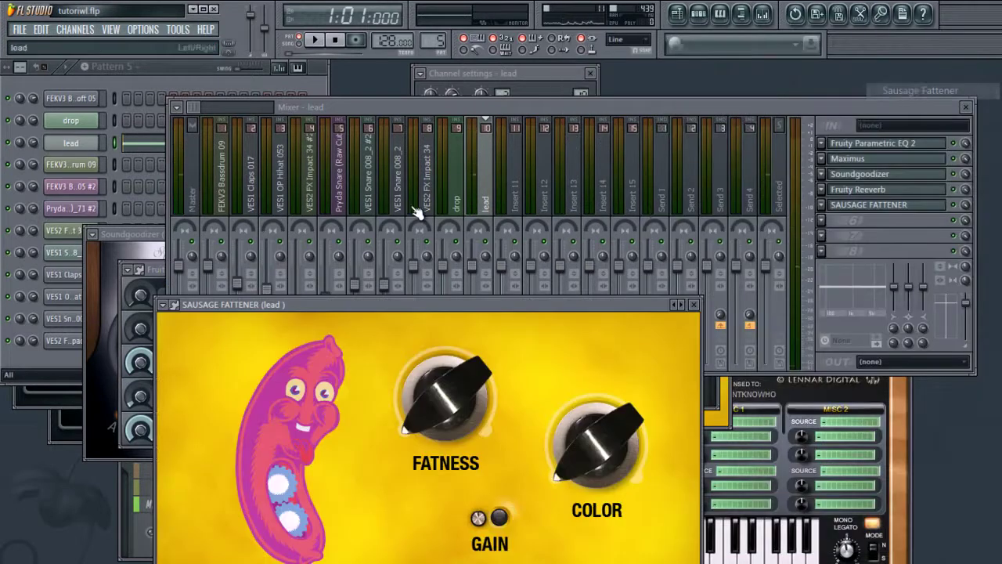
drag(435, 241, 442, 173)
drag(456, 264, 443, 234)
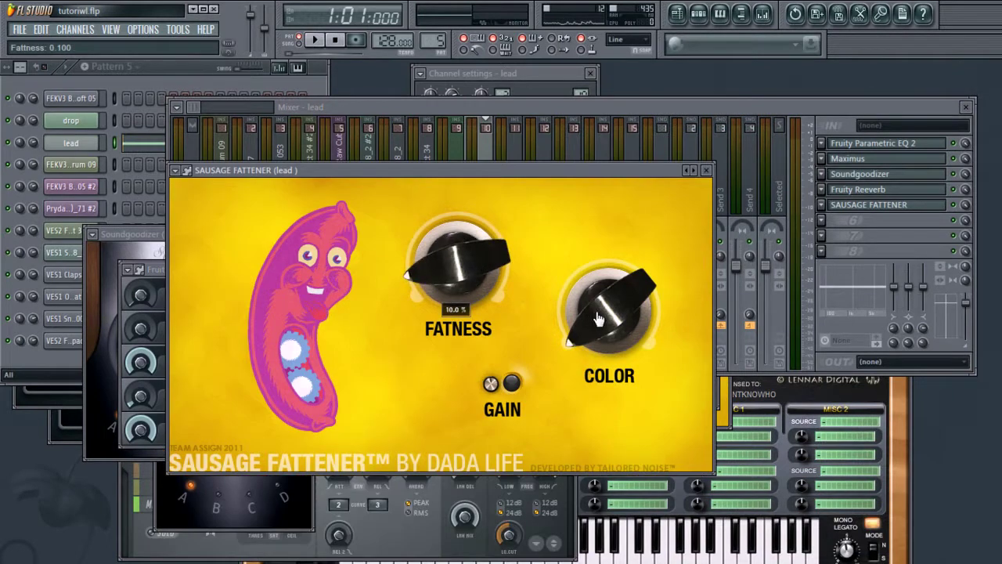
drag(595, 317, 596, 311)
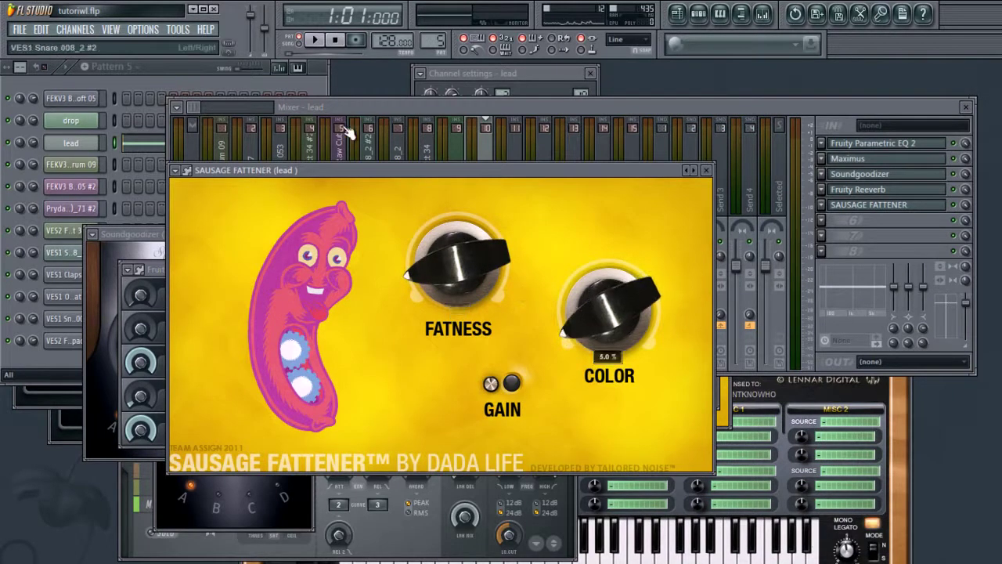
click(314, 39)
click(334, 39)
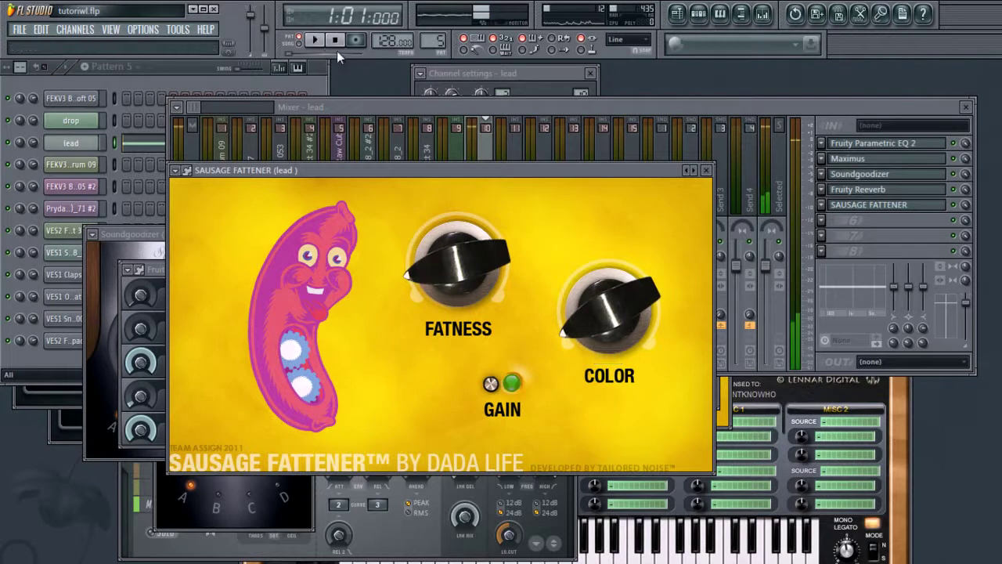
Return to the mixer and lower the volume faders of the drop and lead tracks to similar levels.
key(F6)
click(679, 102)
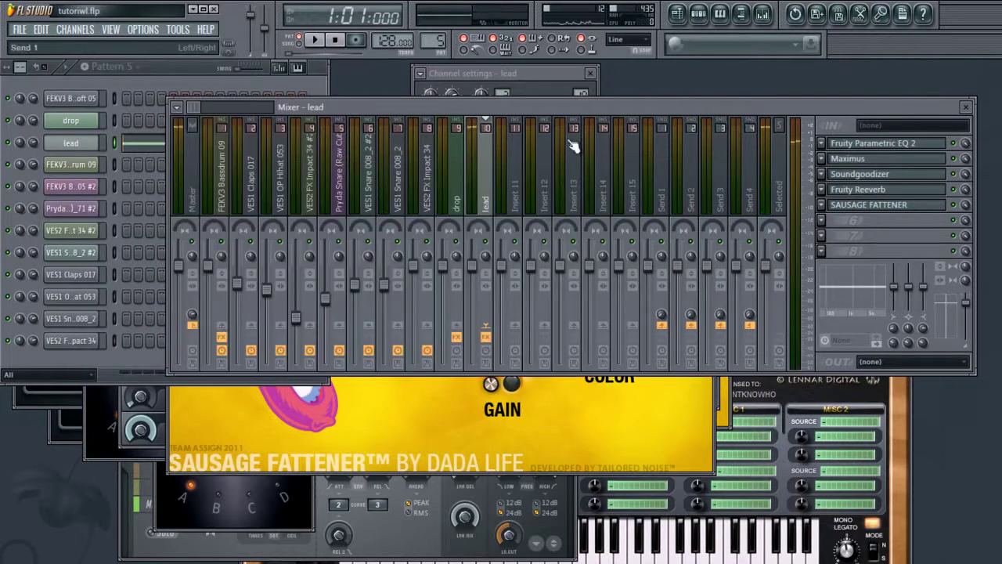
click(445, 275)
drag(451, 307, 477, 311)
Open the playlist from the start of the arrangement, switch to song mode and start playback.
click(697, 17)
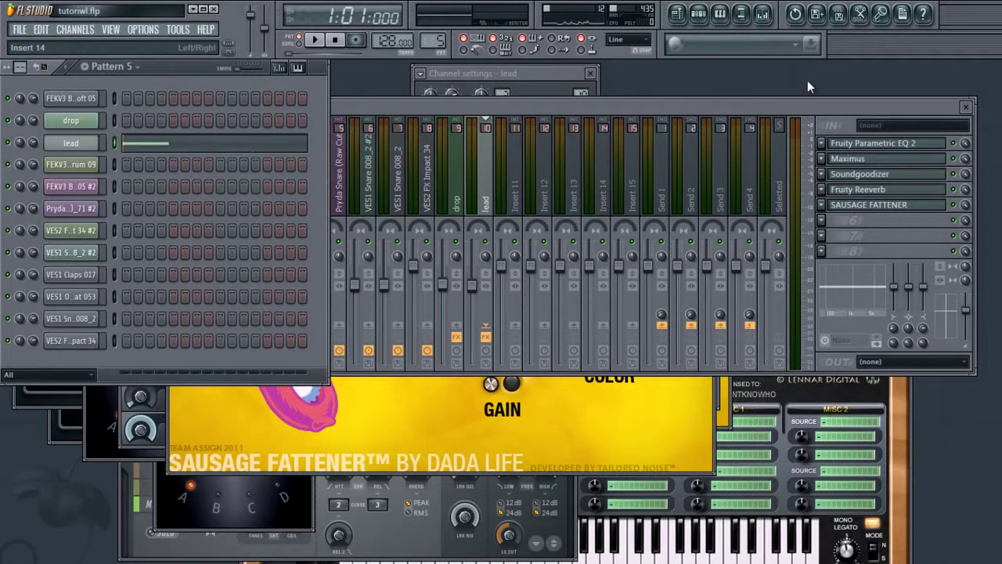
click(678, 14)
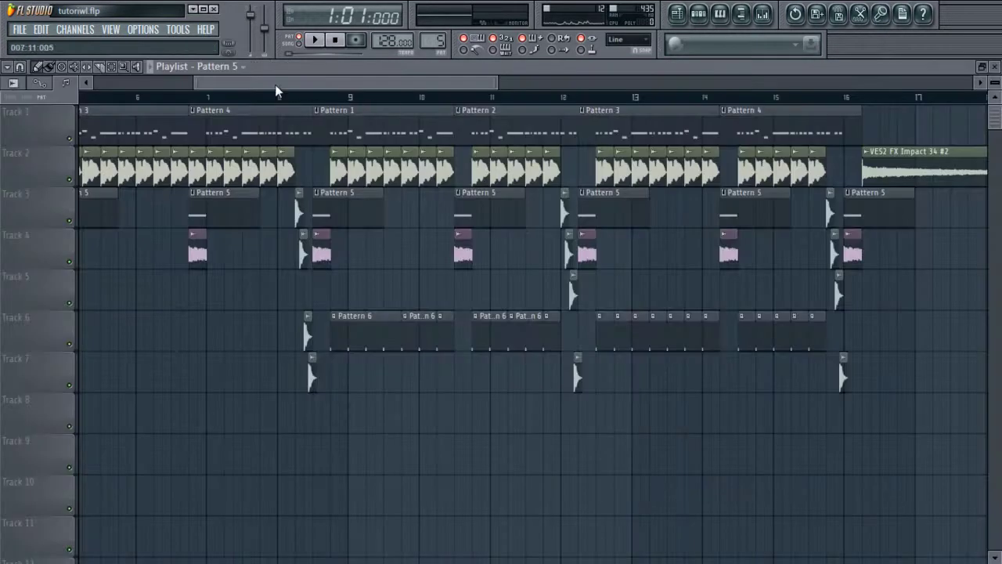
drag(280, 83, 88, 50)
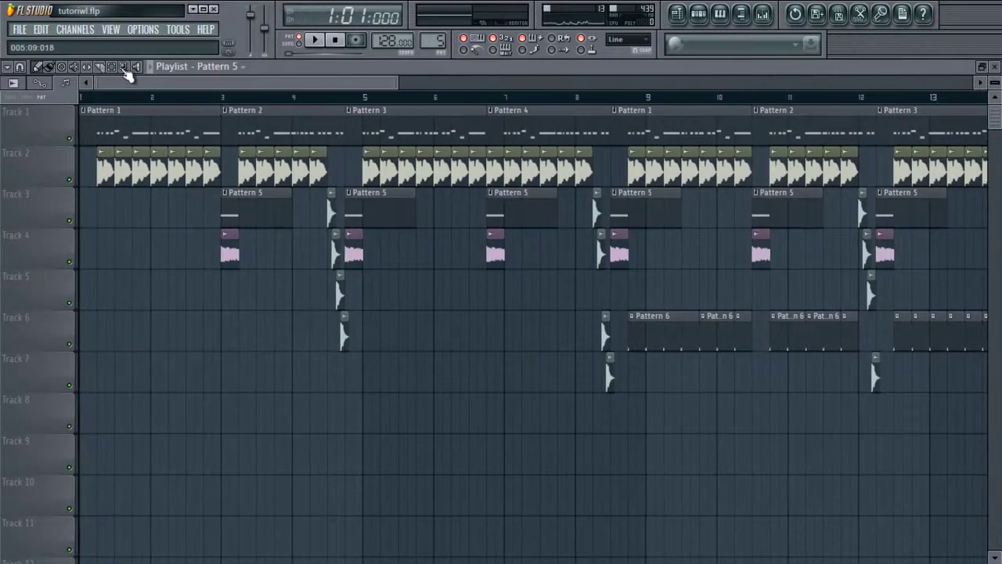
scroll(105, 224, down, 3)
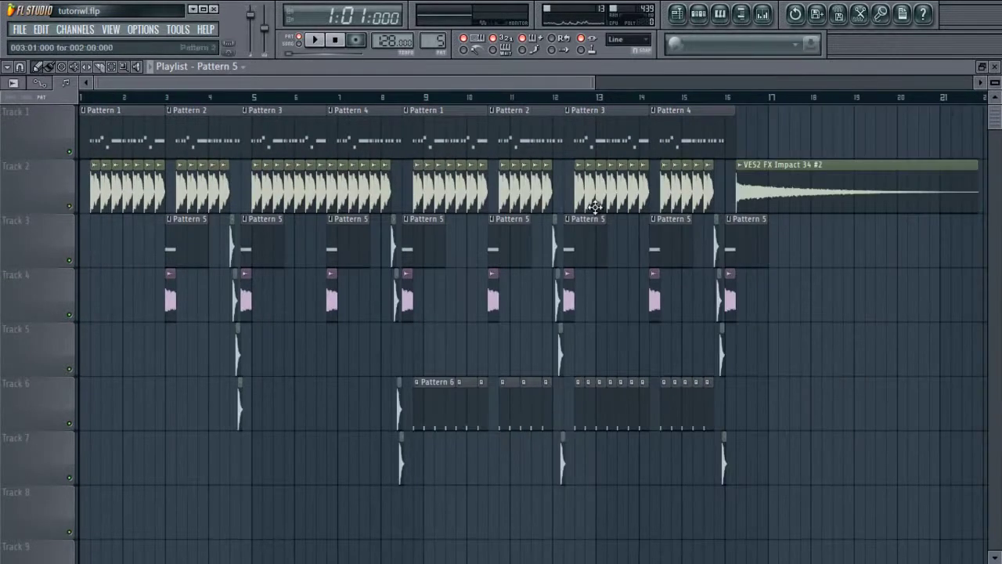
drag(994, 81, 995, 75)
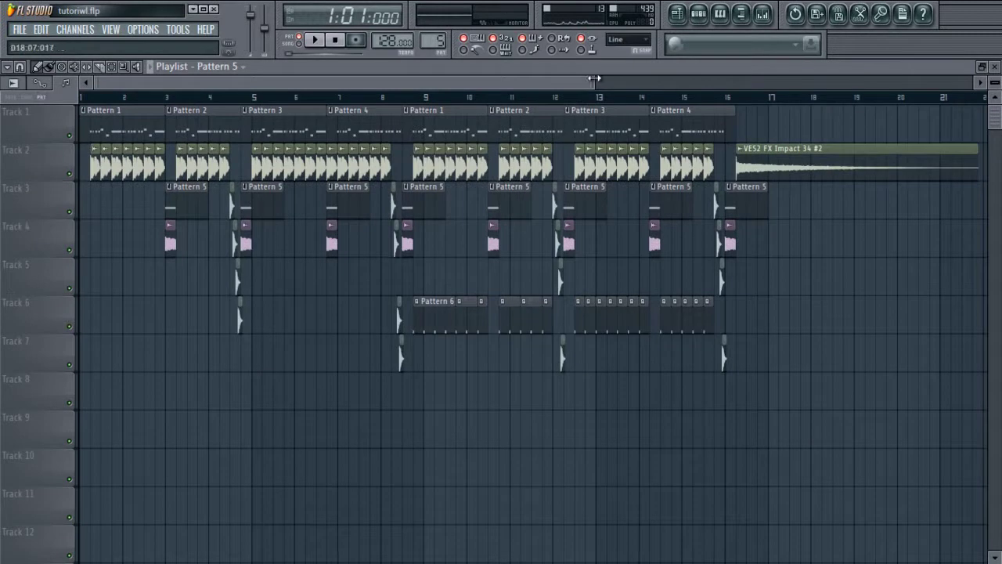
click(301, 44)
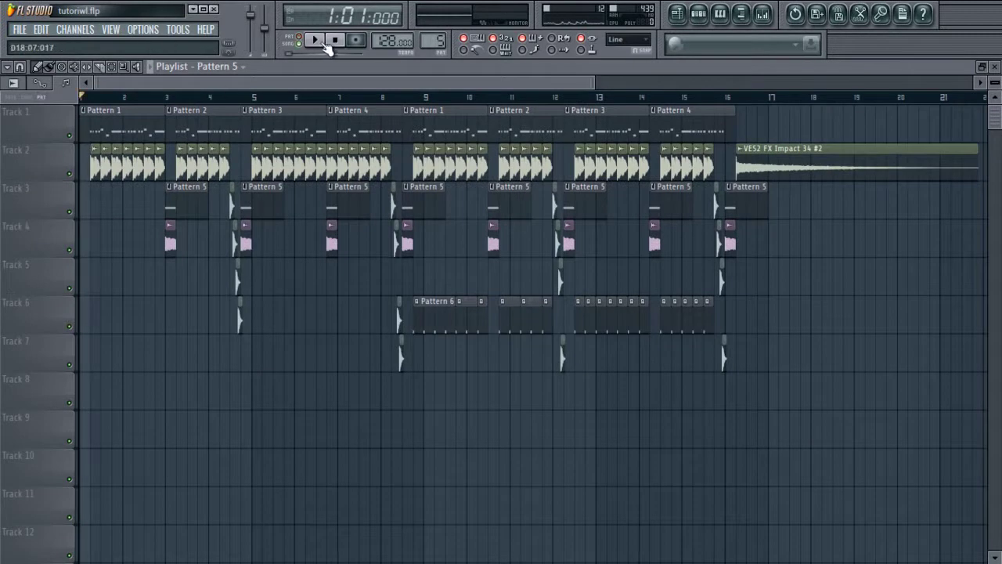
click(320, 41)
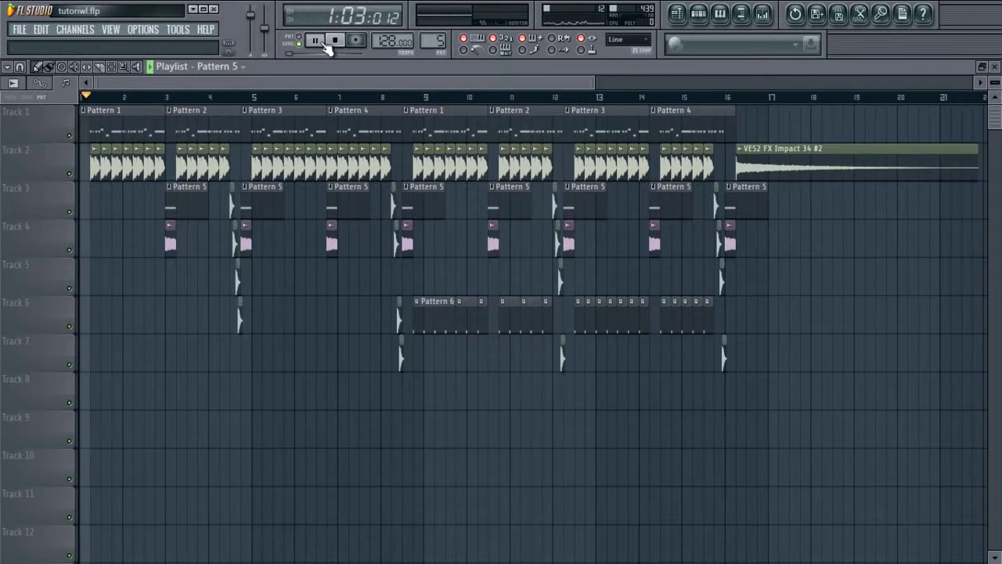
Open the mixer during playback, lower the drop track's volume slightly and set the lead track's volume to 65%.
click(769, 20)
click(443, 288)
drag(442, 288, 476, 318)
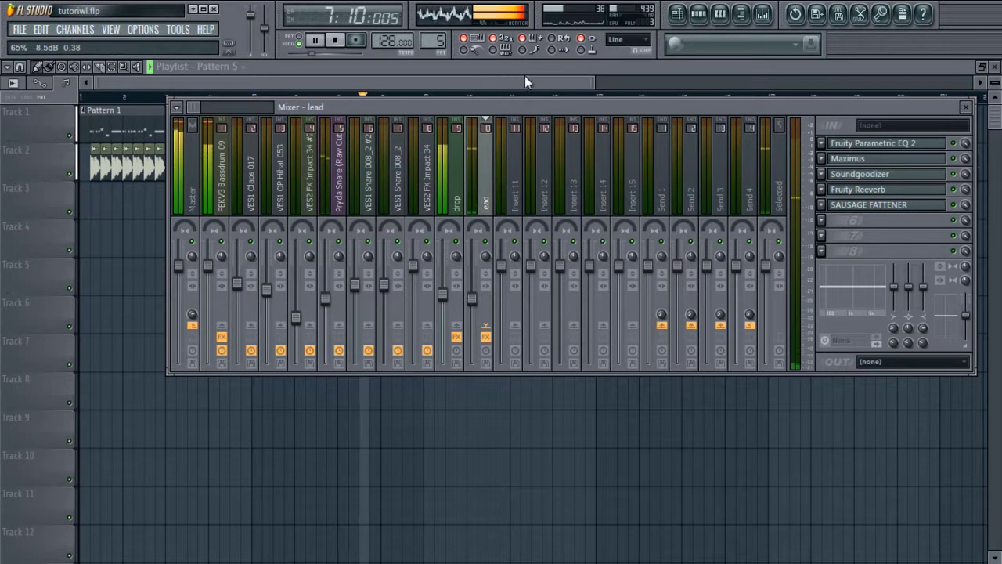
Hide the mixer, follow the arrangement in the playlist to its last bars and stop playback.
key(F9)
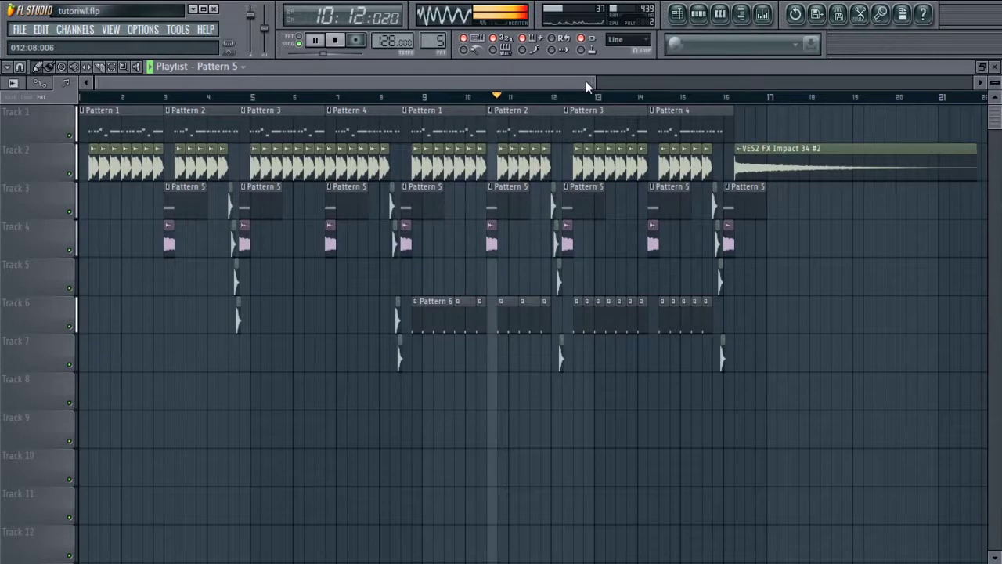
drag(586, 80, 633, 80)
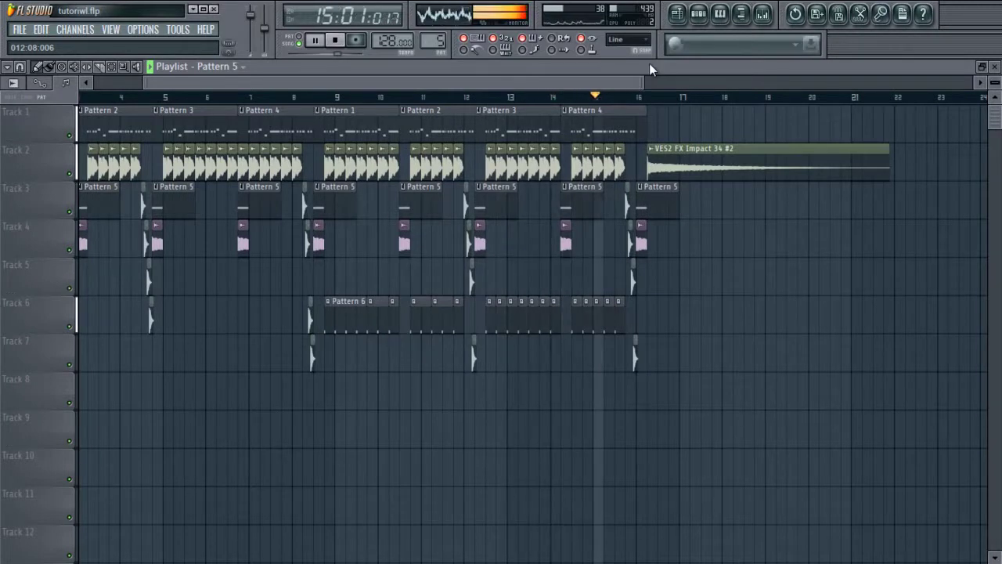
click(343, 43)
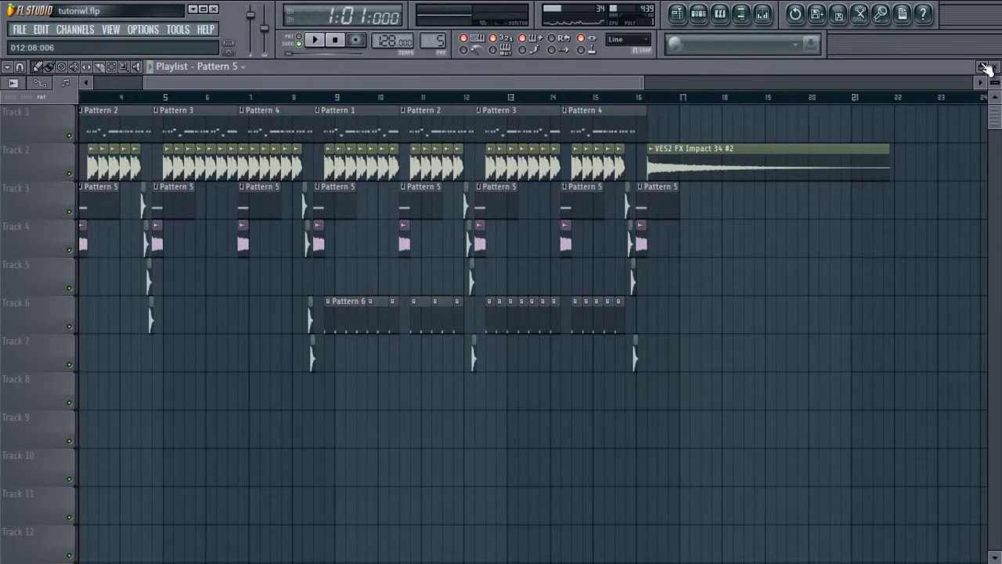
Check the end of the arrangement in the playlist and close the playlist.
click(988, 69)
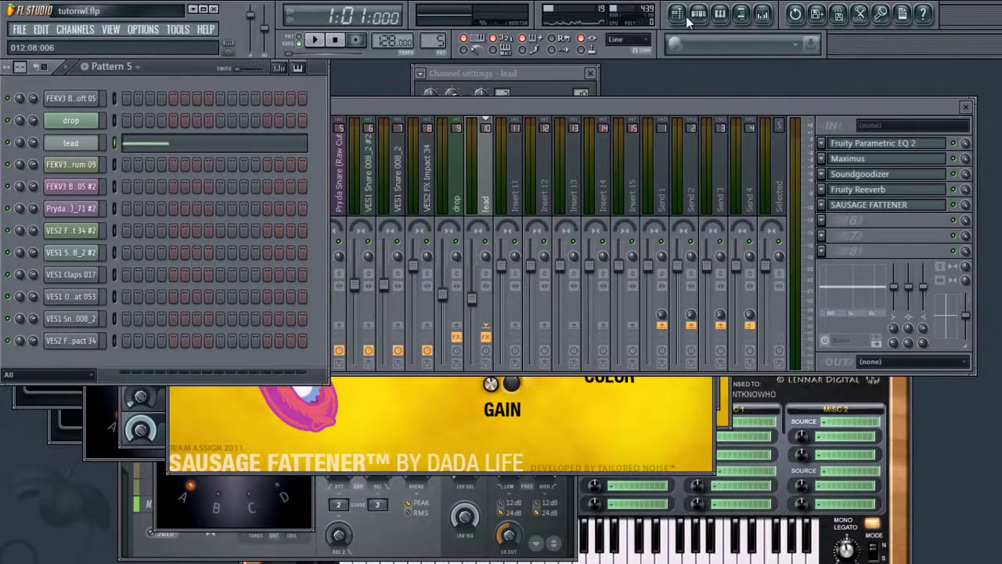
key(F5)
drag(639, 85, 974, 82)
click(995, 67)
Close the lead channel's synth, audition keys in the drop channel's Sylenth1, and close its plugin and channel settings windows.
click(77, 139)
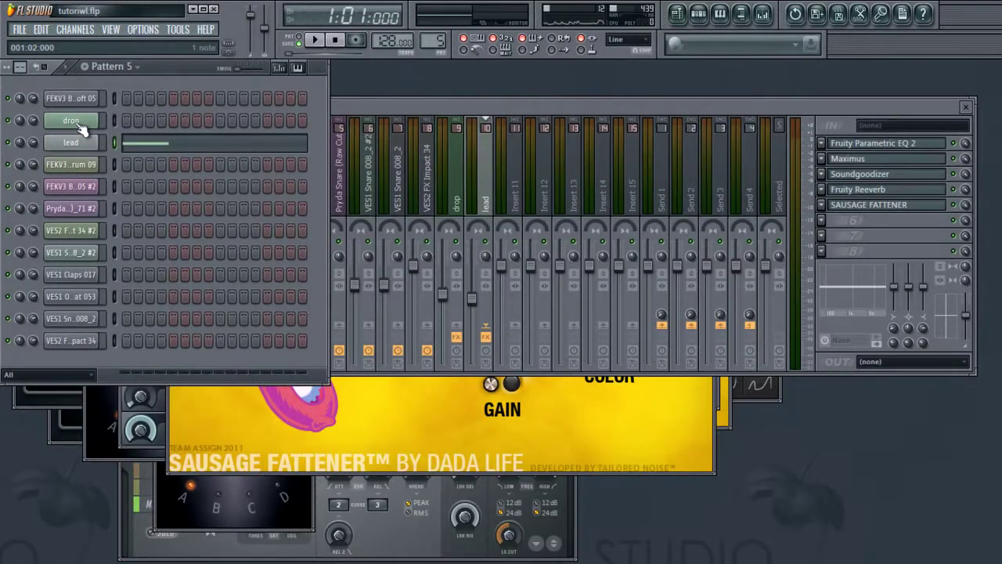
click(78, 123)
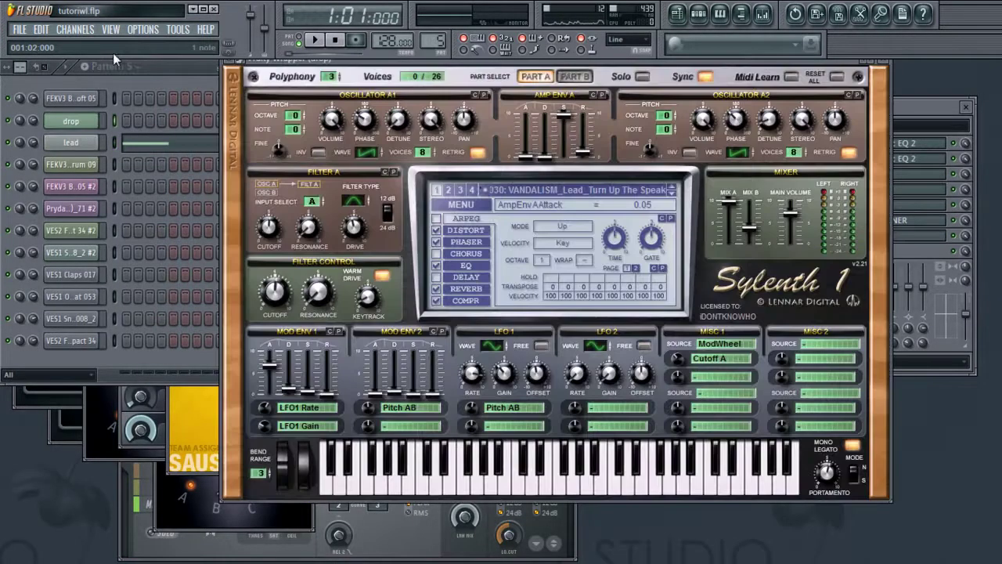
click(571, 474)
click(550, 475)
drag(714, 69, 723, 109)
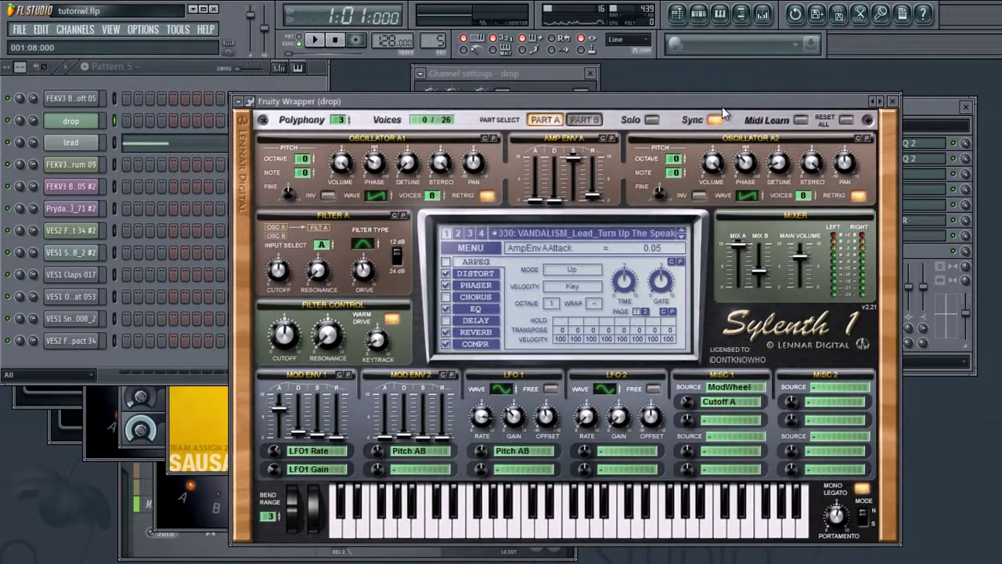
click(892, 102)
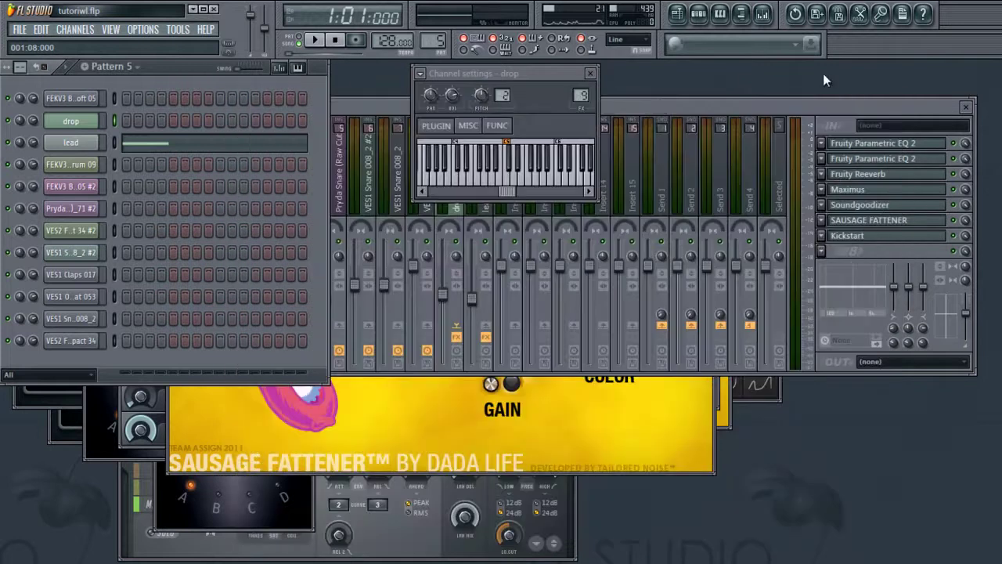
click(591, 75)
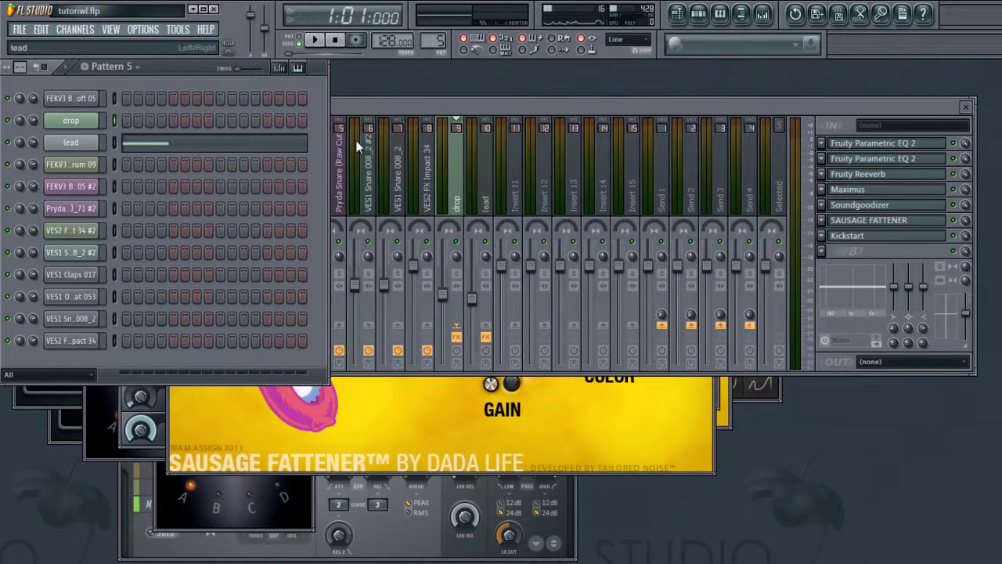
Close the mixer and the plugin windows stacked around it, including Sausage Fattener and Kickstart.
click(482, 101)
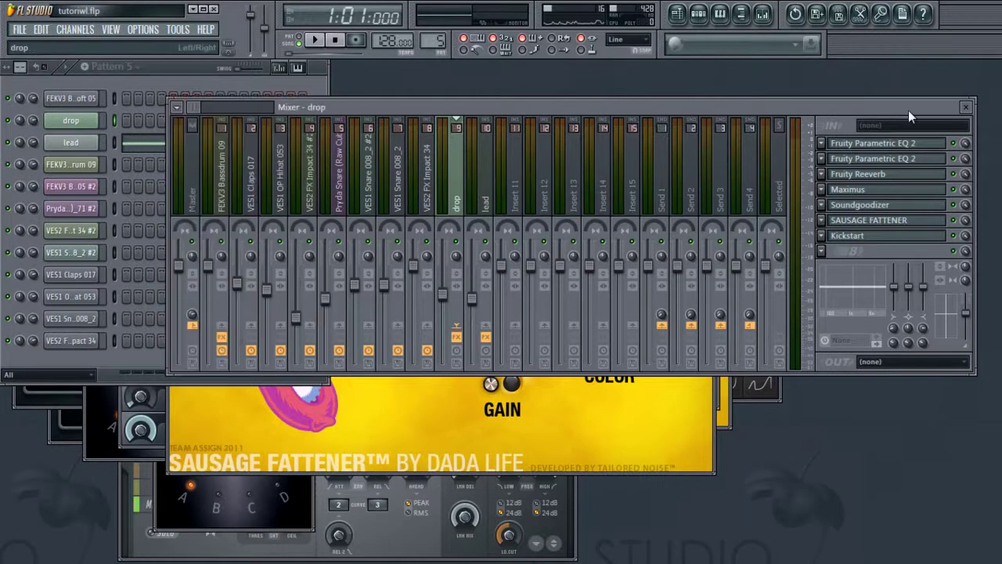
click(967, 107)
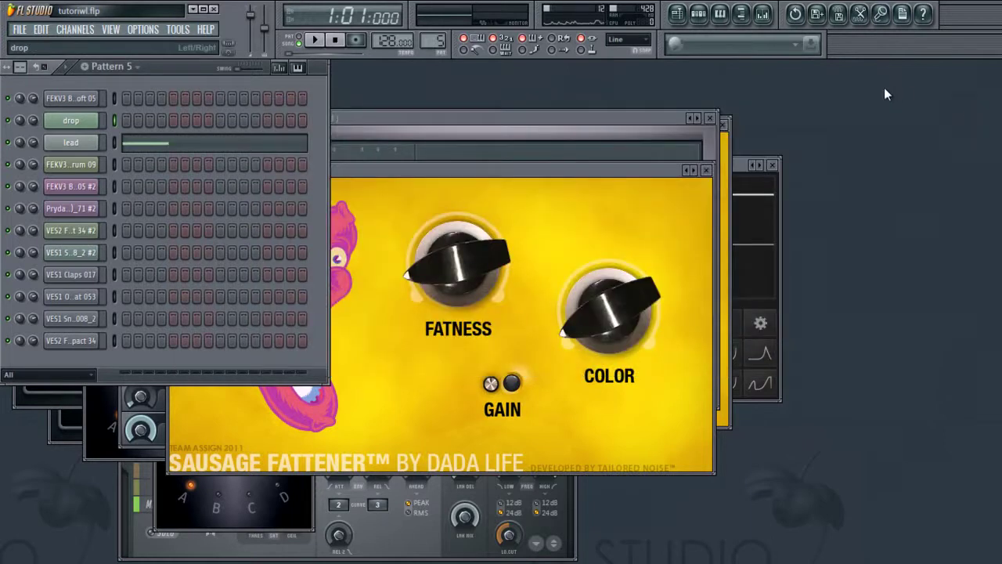
click(710, 118)
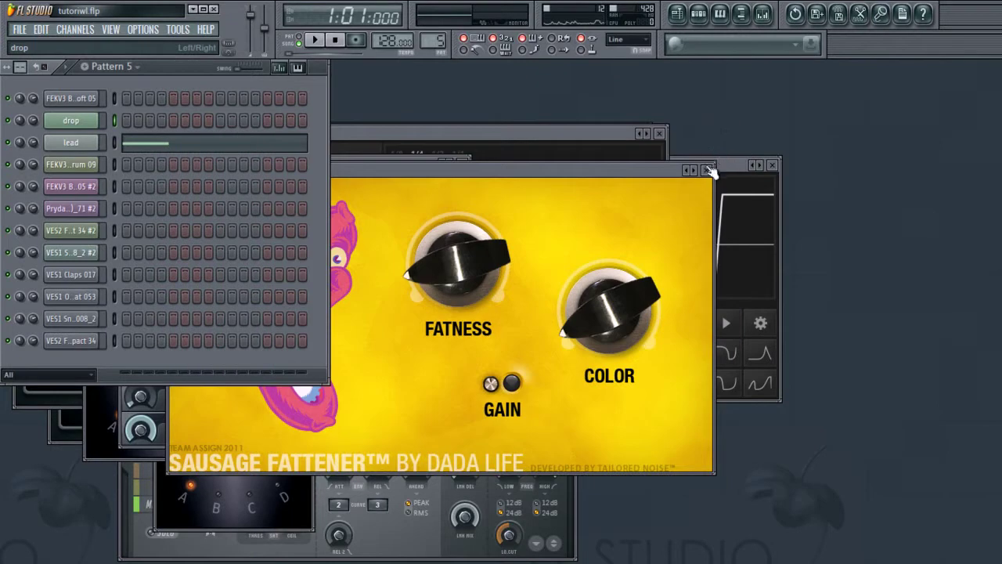
click(706, 169)
click(660, 134)
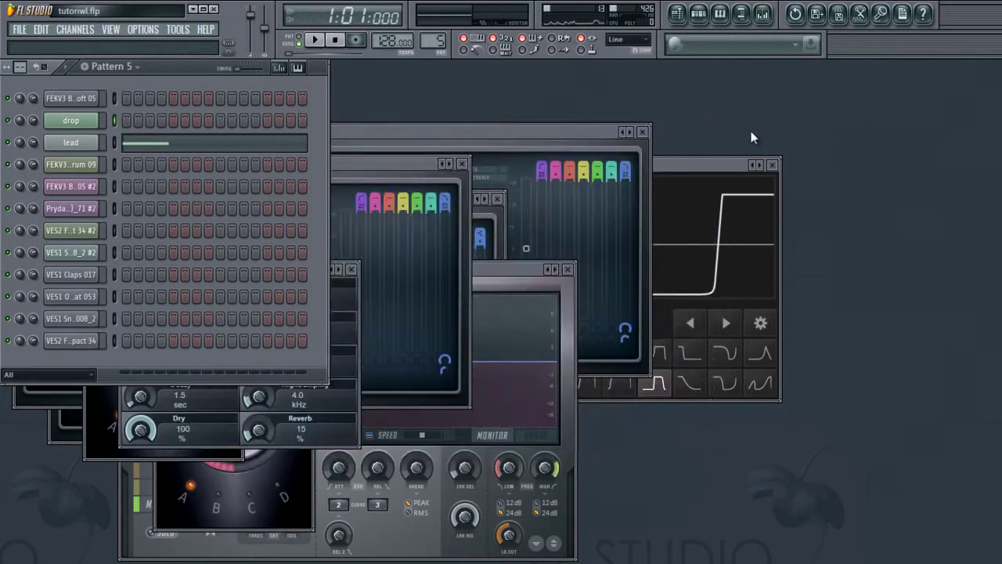
click(654, 134)
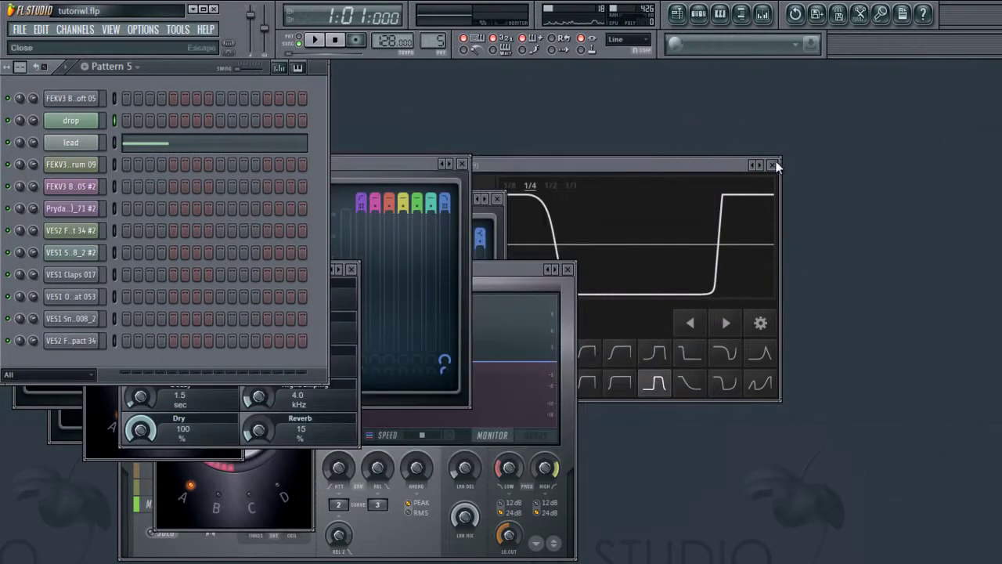
click(775, 164)
Close the remaining Fruity Parametric EQ 2 windows and the Maximus window.
click(462, 163)
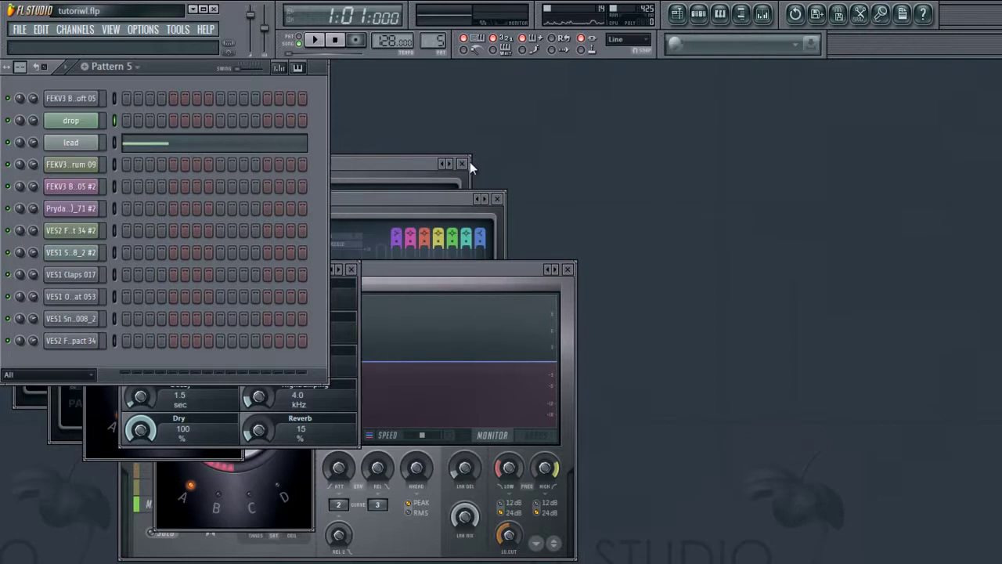
click(462, 164)
click(498, 198)
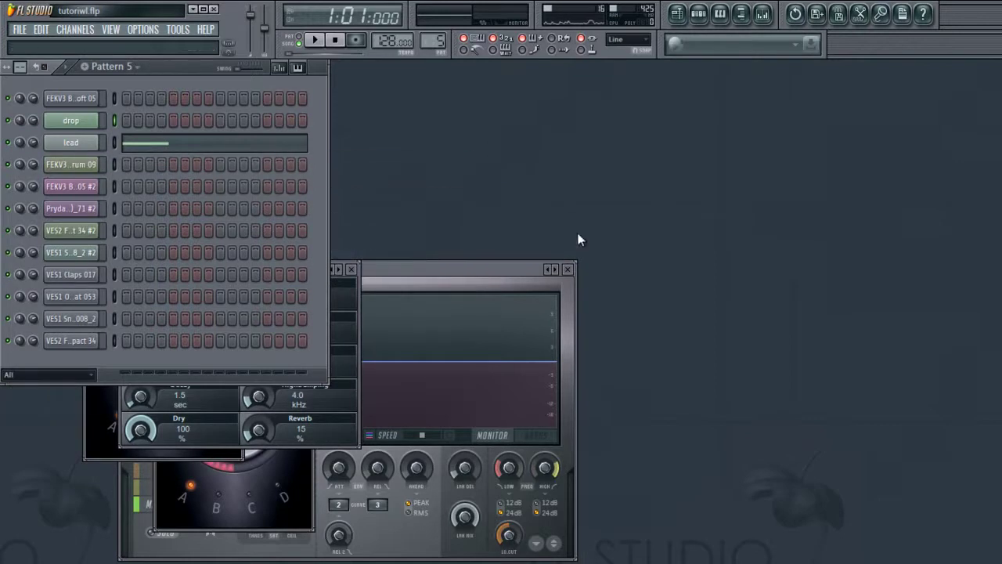
click(574, 269)
click(575, 271)
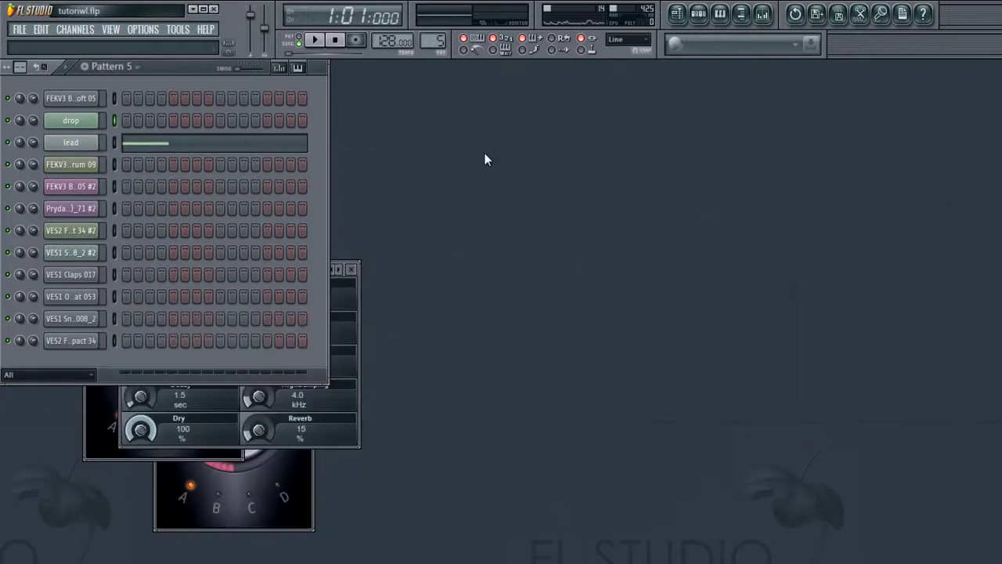
Close the front reverb window and both Soundgoodizer windows.
click(352, 269)
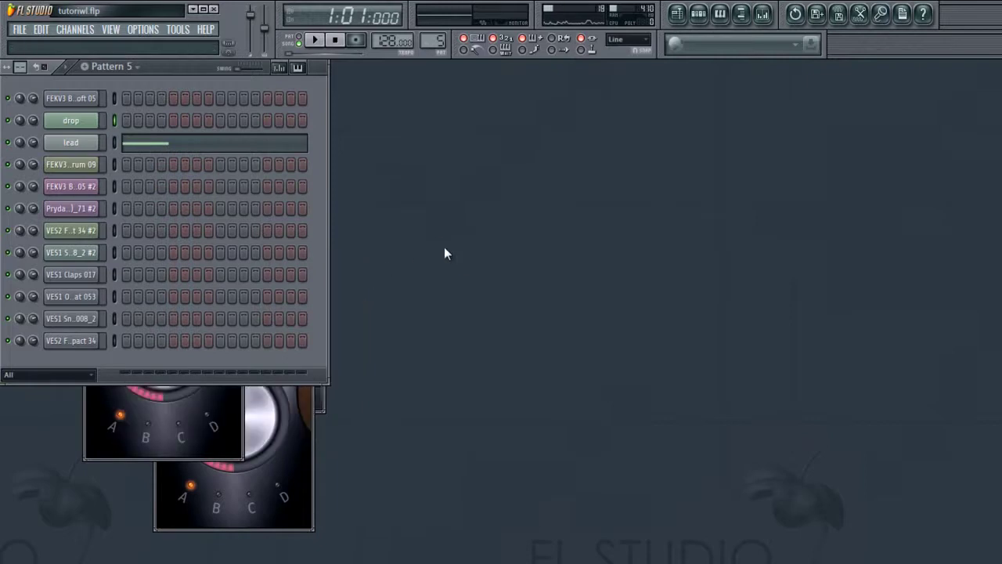
click(208, 414)
click(235, 233)
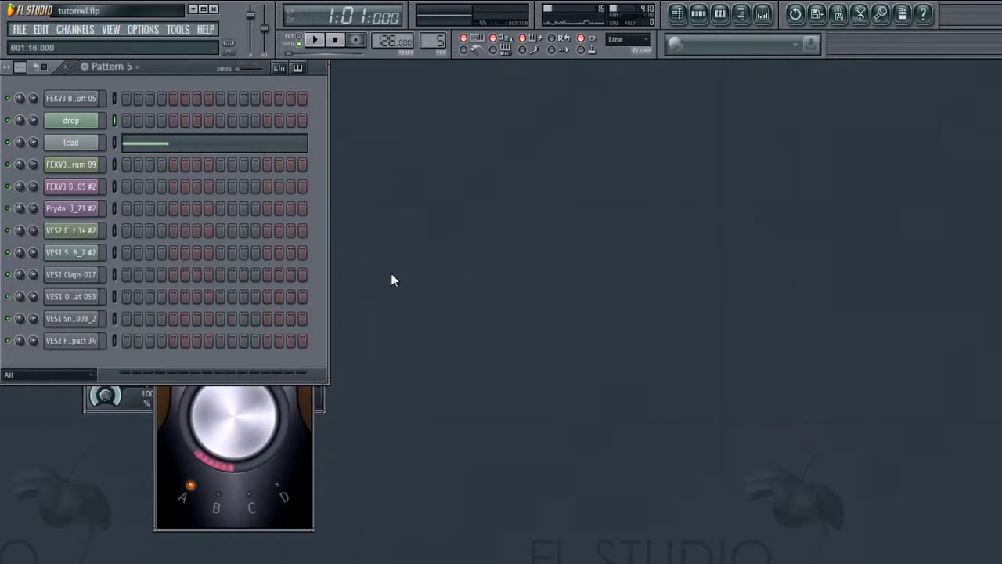
click(303, 427)
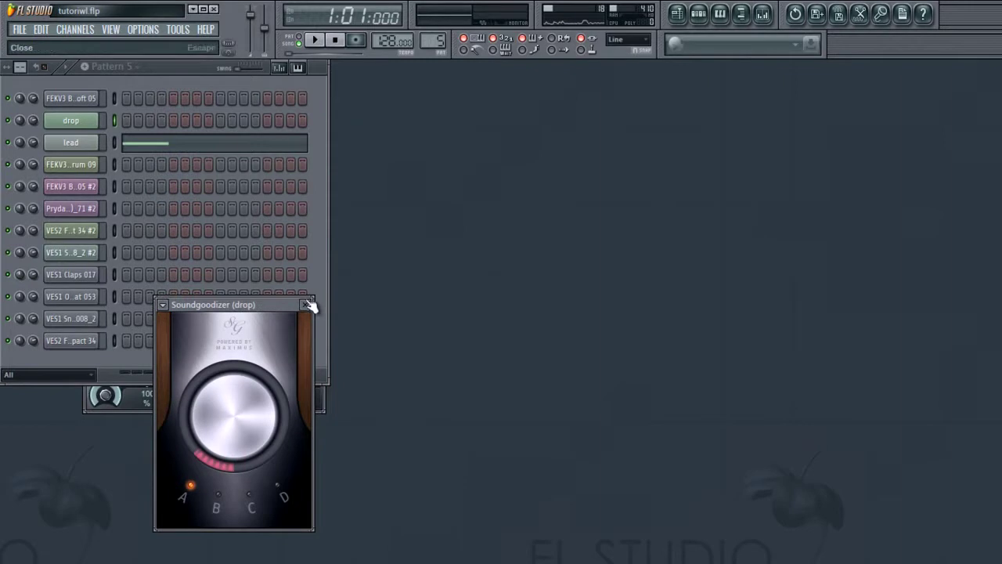
click(310, 302)
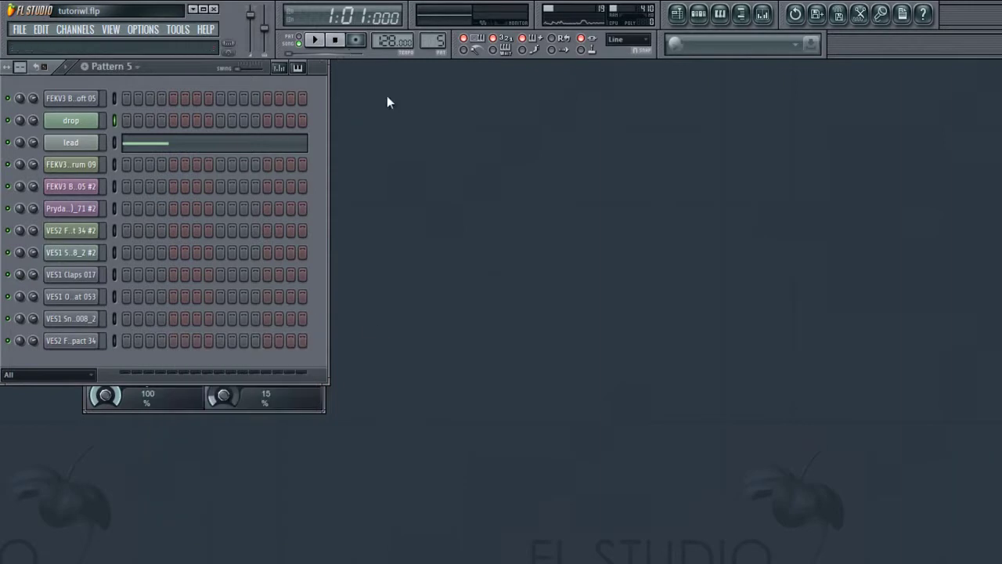